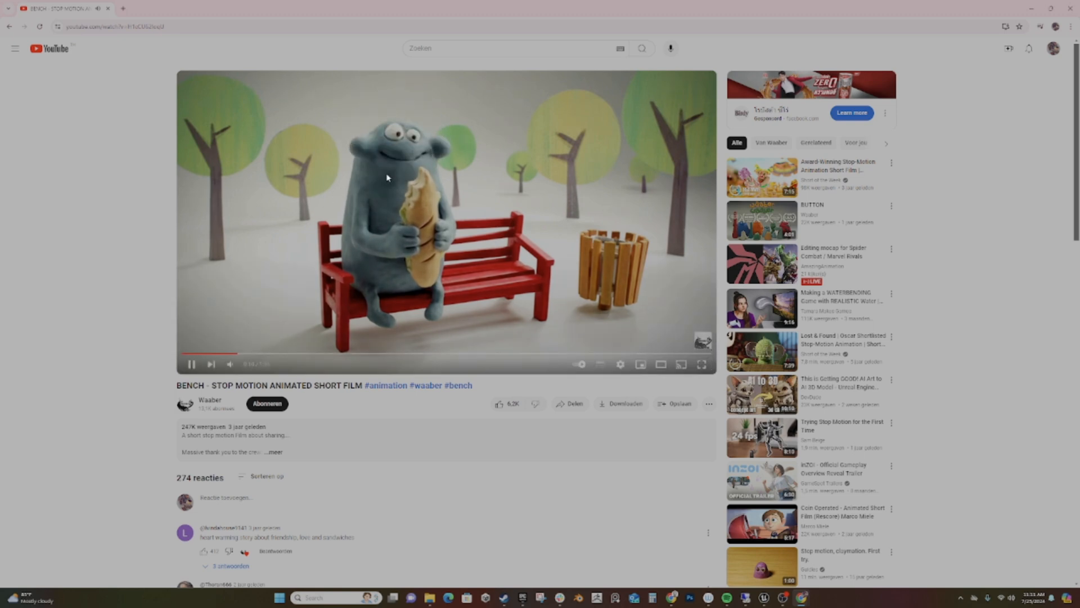
- Pause the stop-motion reference video and minimize the browser to return to Unreal Editor
left_click(190, 366)
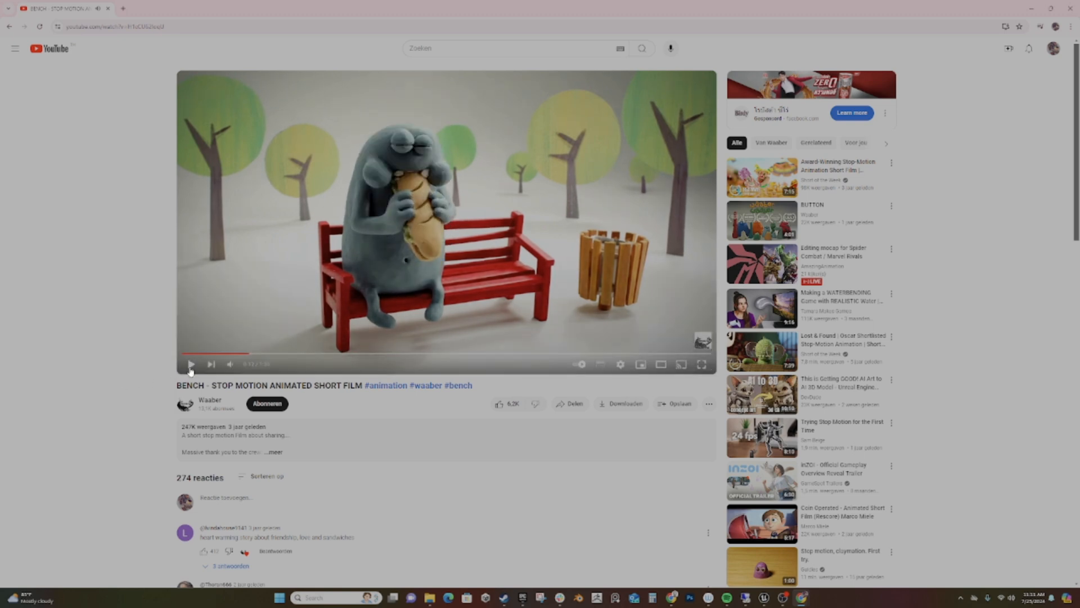
left_click(1033, 9)
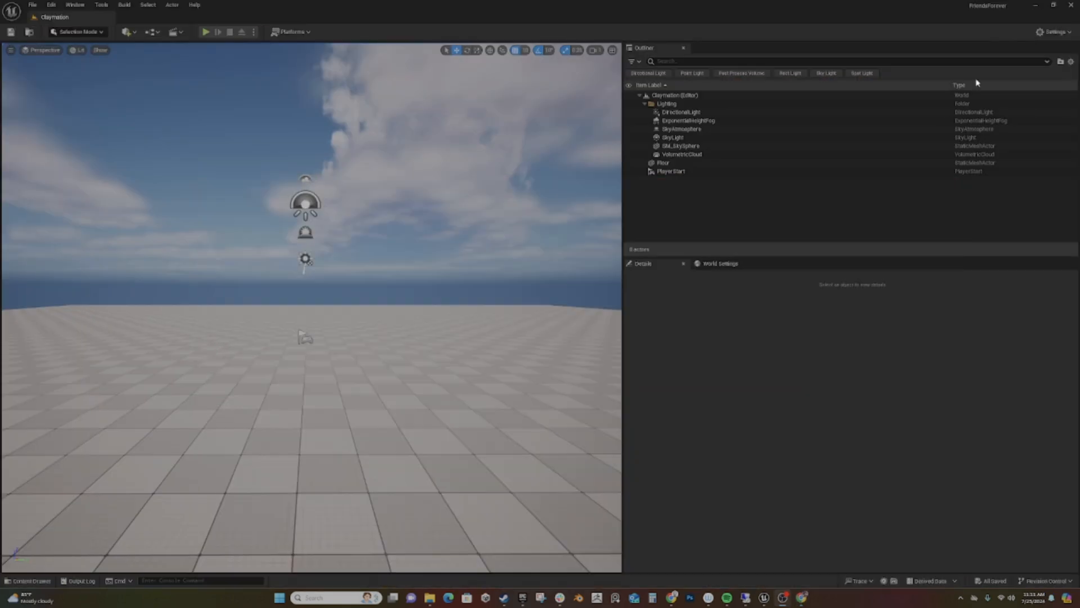
- Open the MM_Claymation material from the ClayMation content folder for editing
left_click(29, 581)
right_click(509, 500)
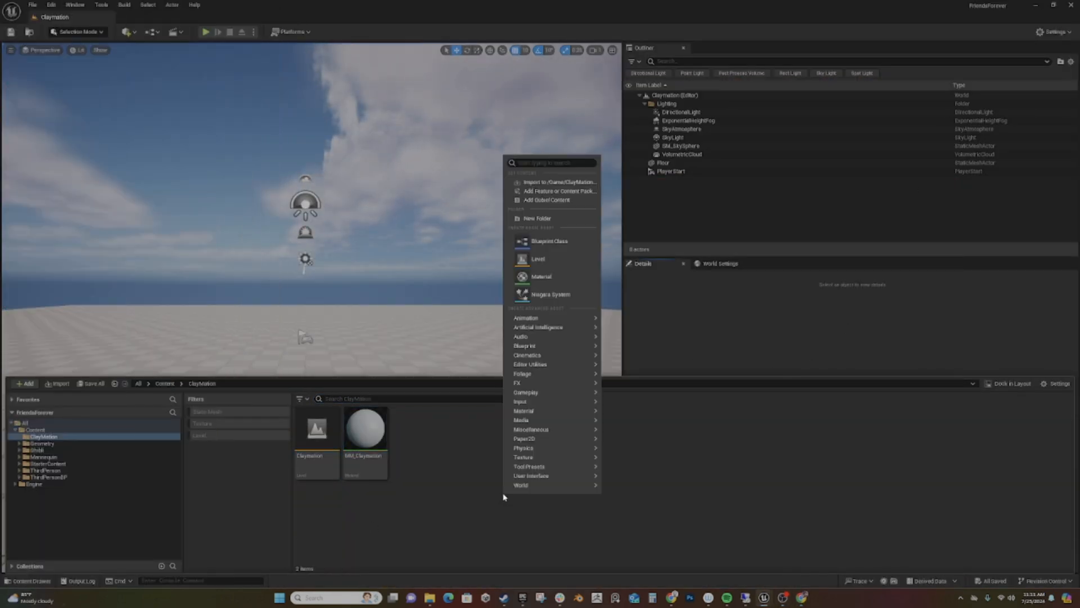
left_click(431, 444)
left_click(379, 430)
double_click(379, 430)
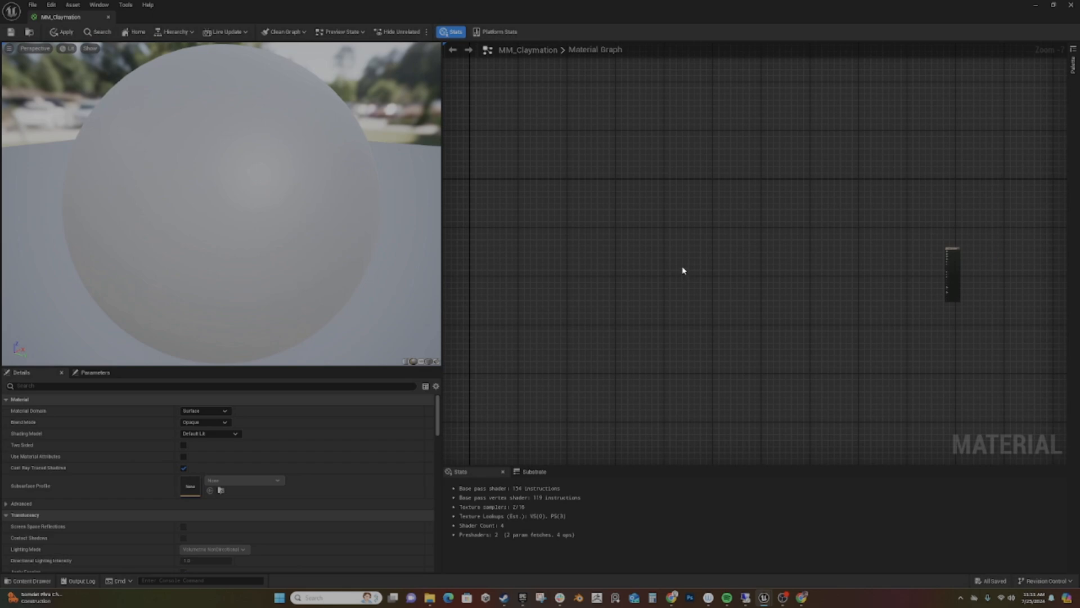
- Add a VectorNoise node near the material output node and connect it to Base Color
right_click(683, 270)
type("noise")
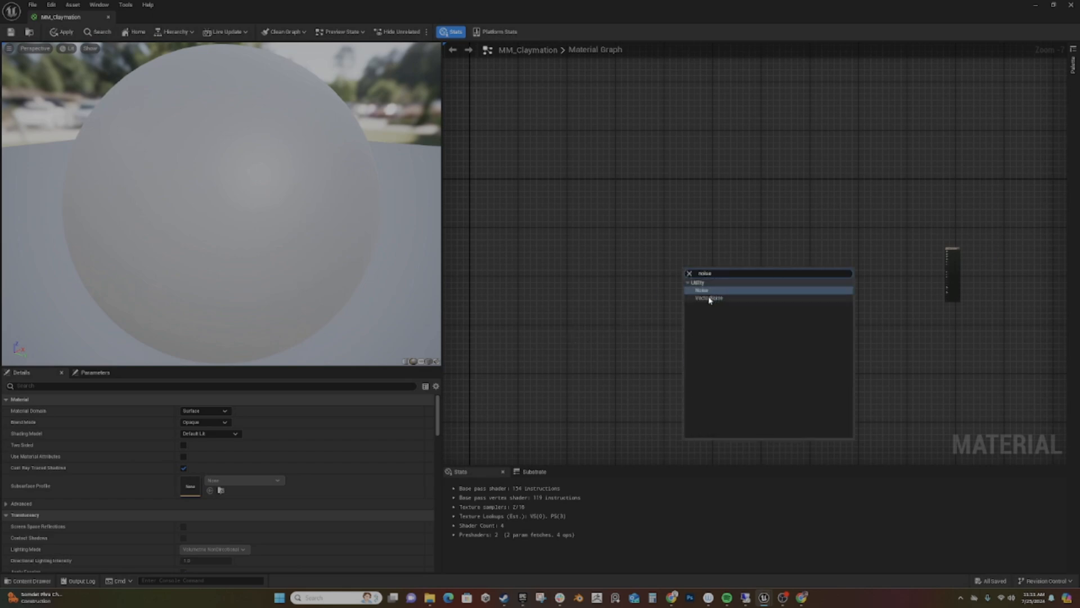
left_click(711, 298)
scroll(695, 287, "up", 3)
right_click_drag(763, 262, 584, 288)
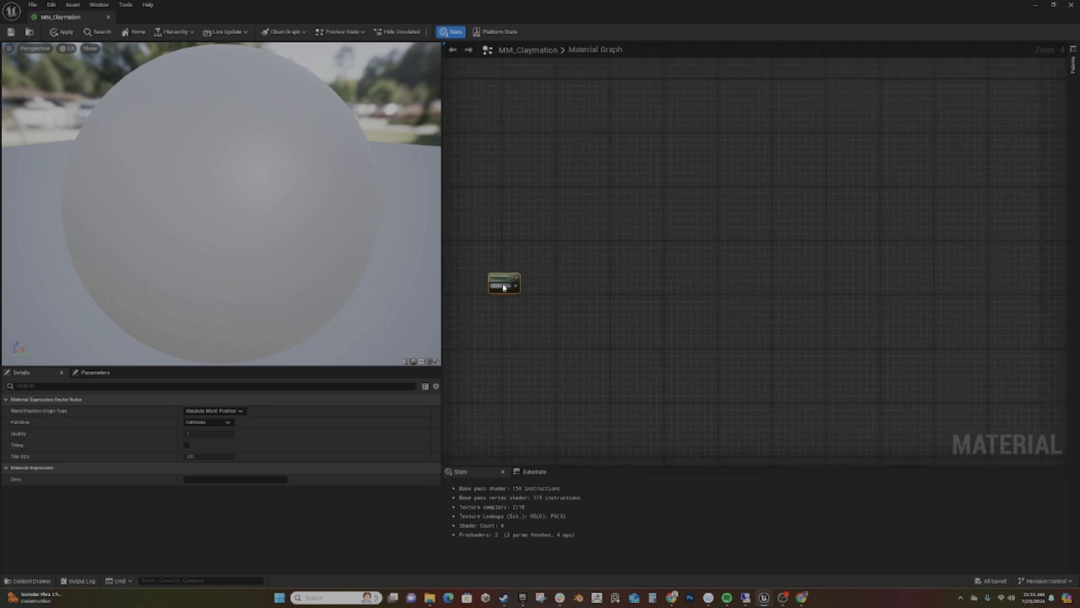
left_click_drag(505, 284, 893, 258)
right_click_drag(934, 329, 750, 354)
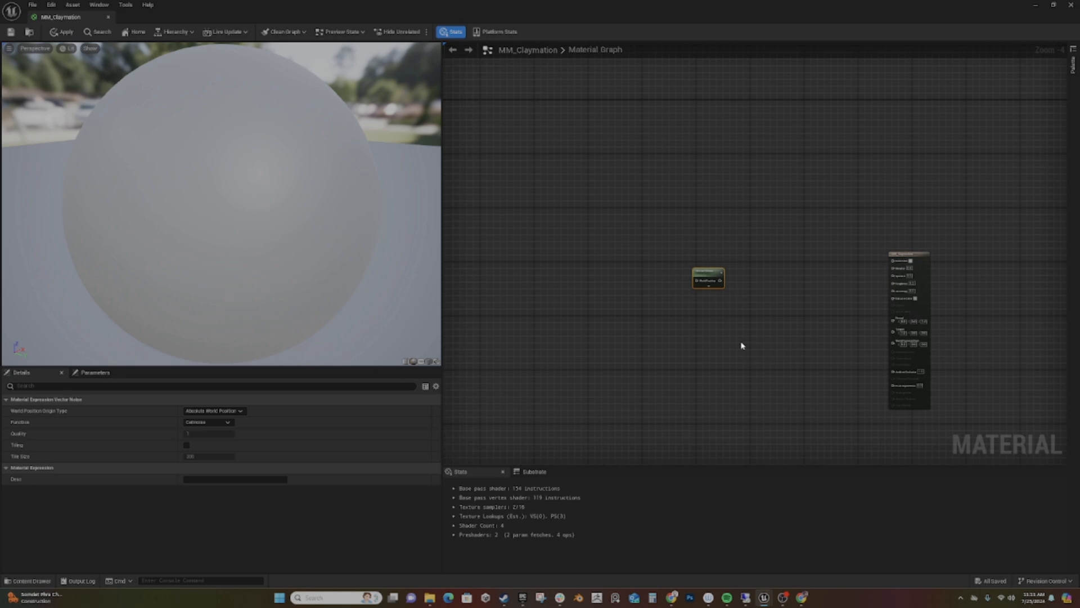
scroll(721, 318, "up", 3)
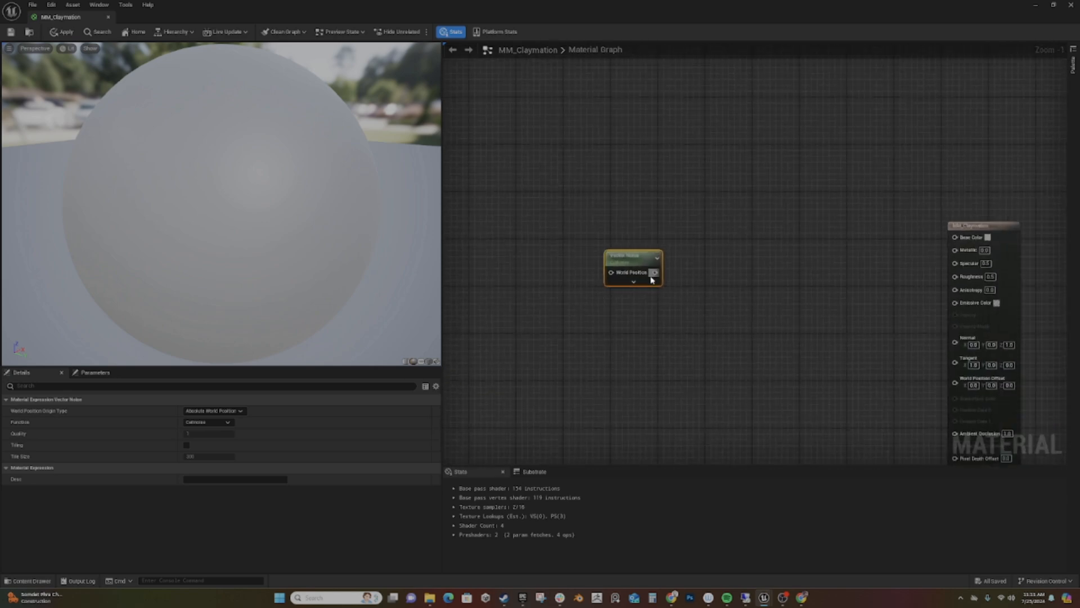
left_click_drag(654, 273, 957, 237)
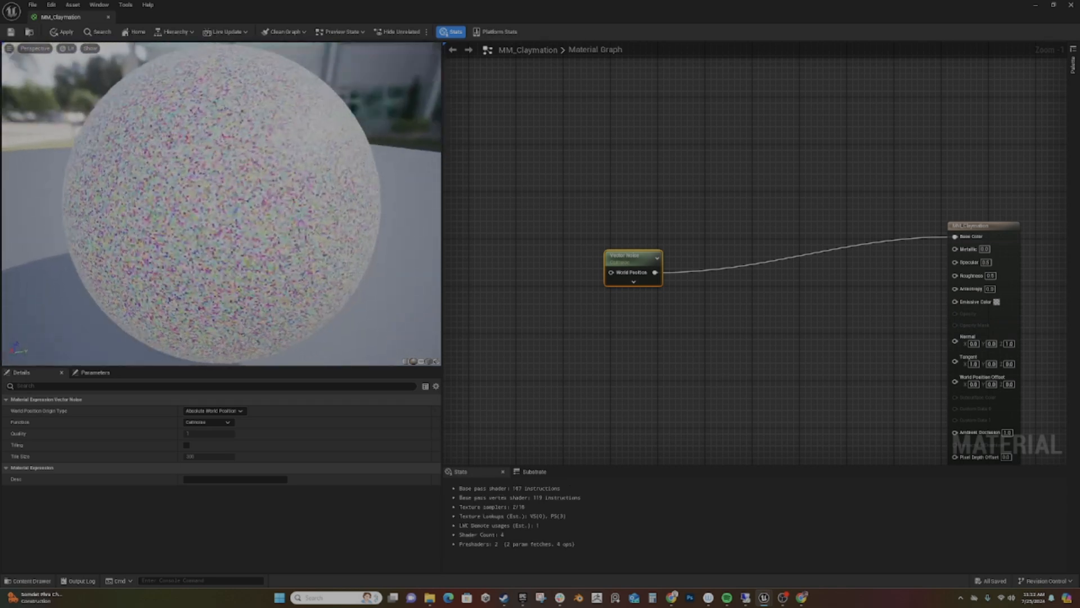
- Expand the Vector Noise node's options and set its function to Voronoi
left_click_drag(655, 273, 698, 312)
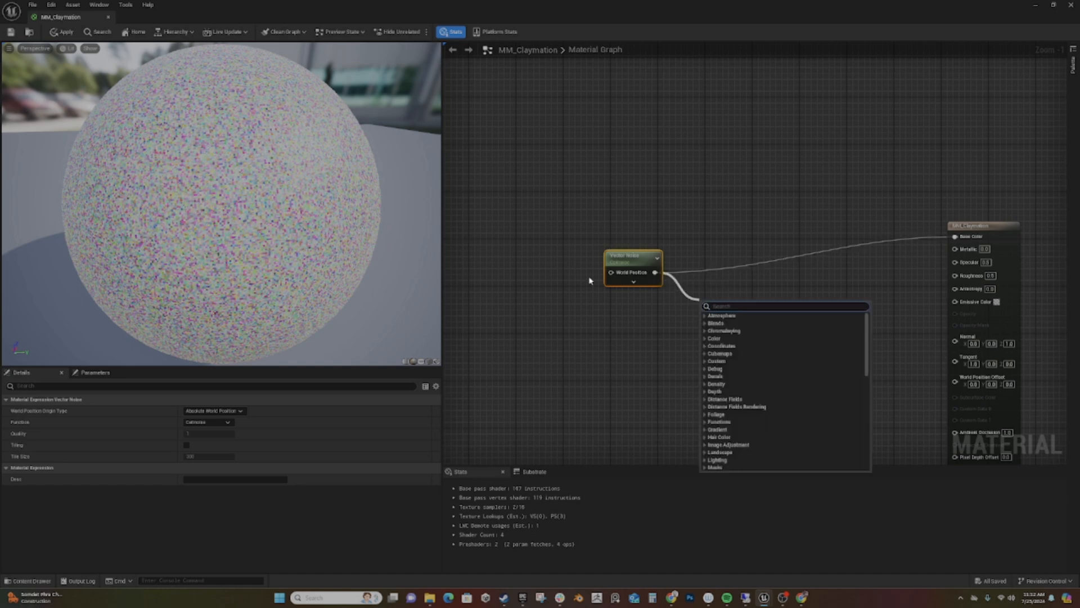
left_click(634, 282)
left_click(677, 292)
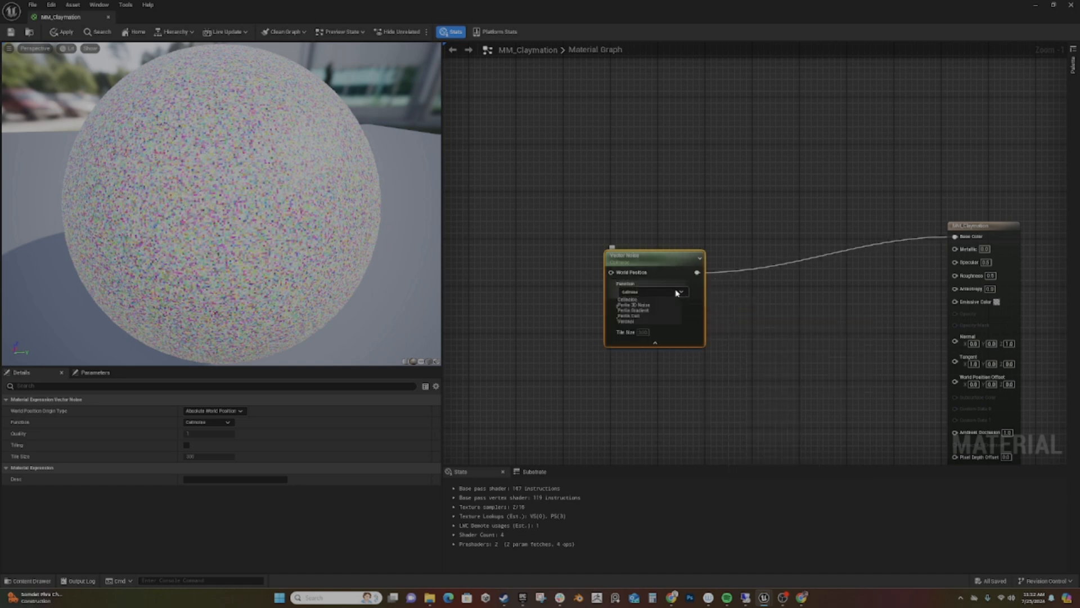
left_click(629, 322)
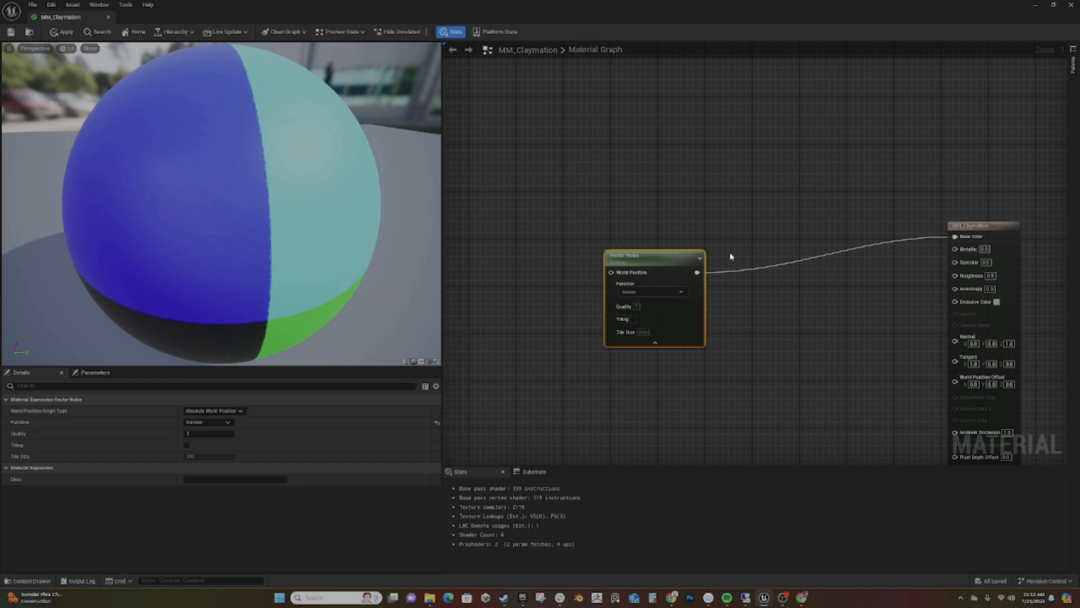
- Insert a ComponentMask node between the Vector Noise output and Base Color, lined up with the noise node
left_click_drag(696, 279, 750, 304)
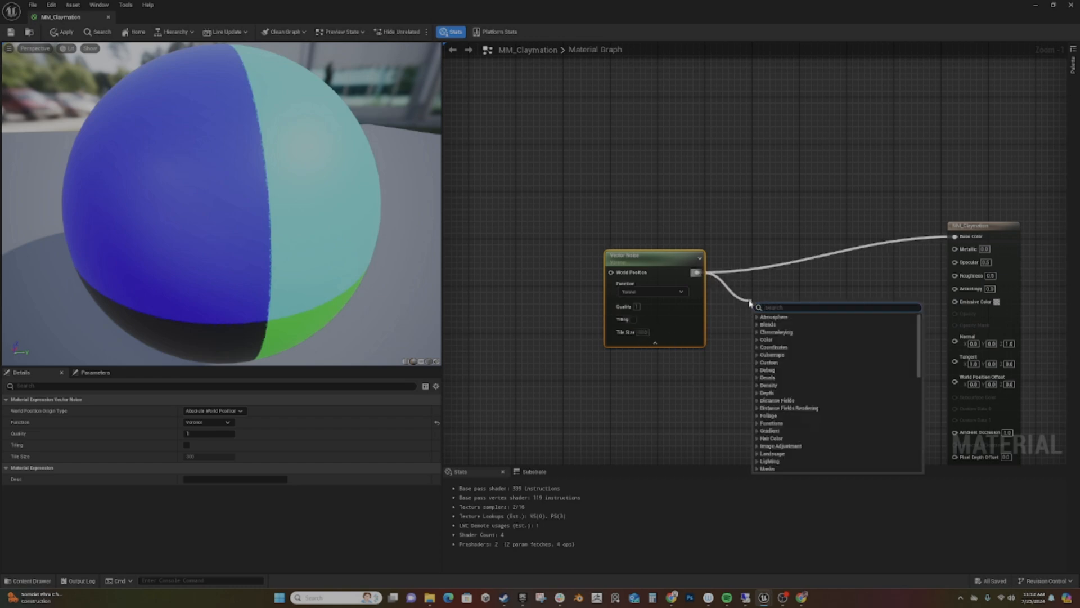
type("miask")
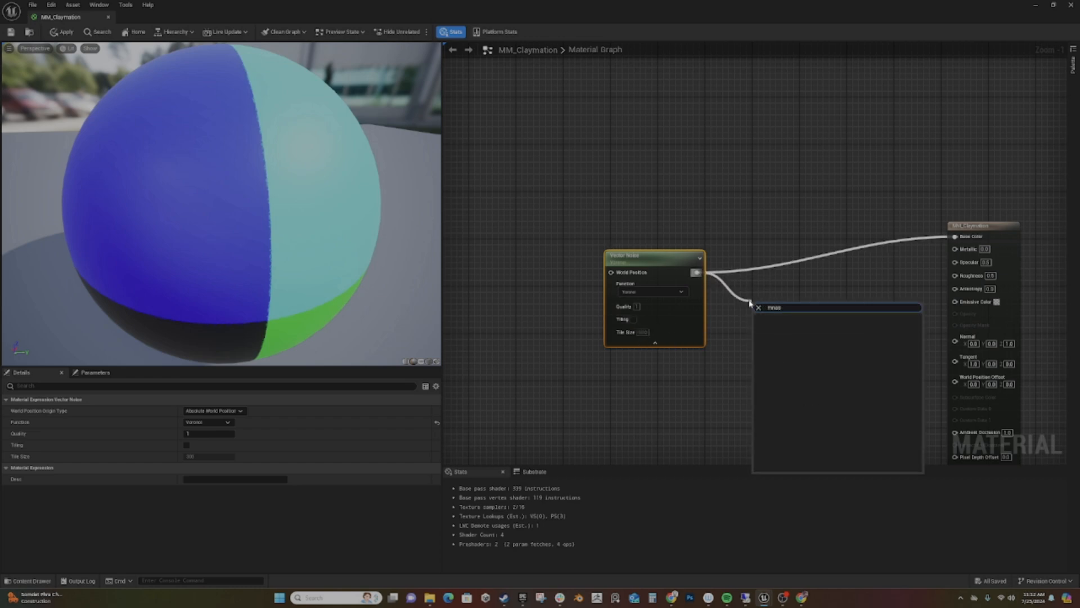
key("BackSpace")
key("BackSpace")
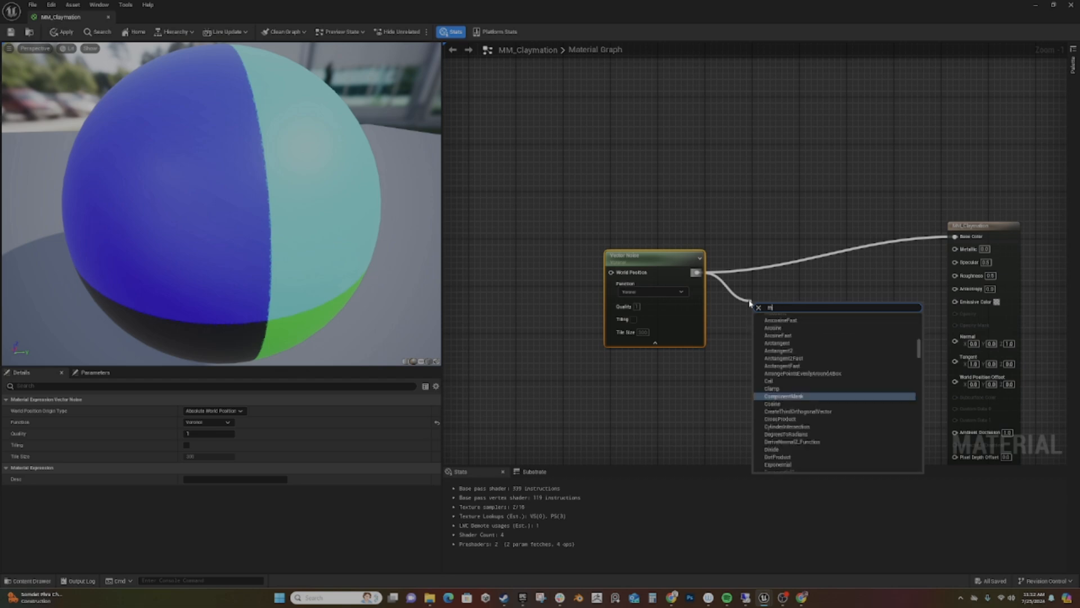
type("sk")
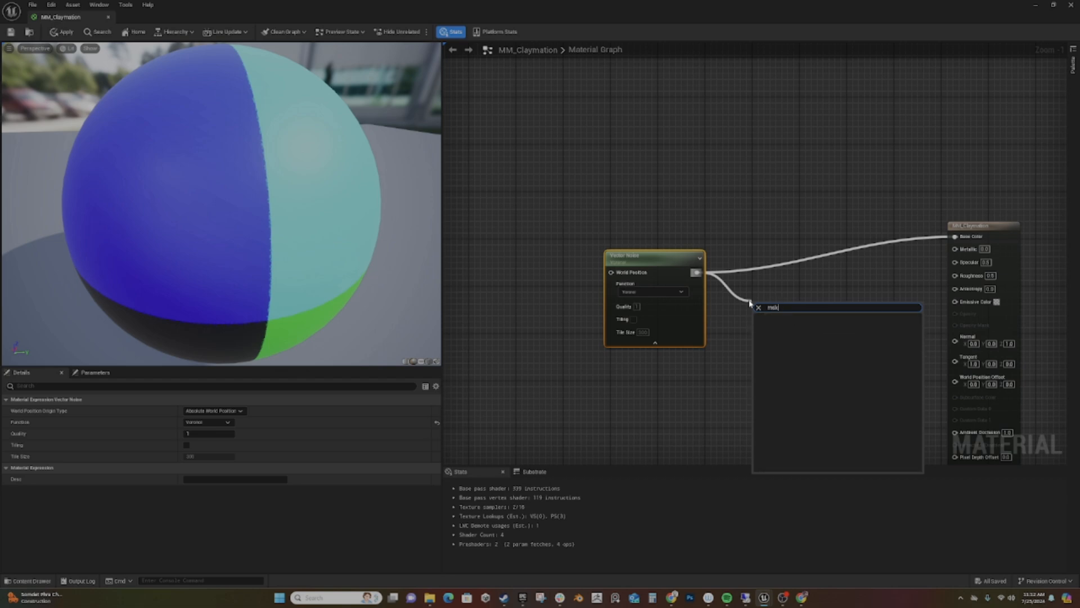
key("BackSpace")
key("BackSpace")
type("ask")
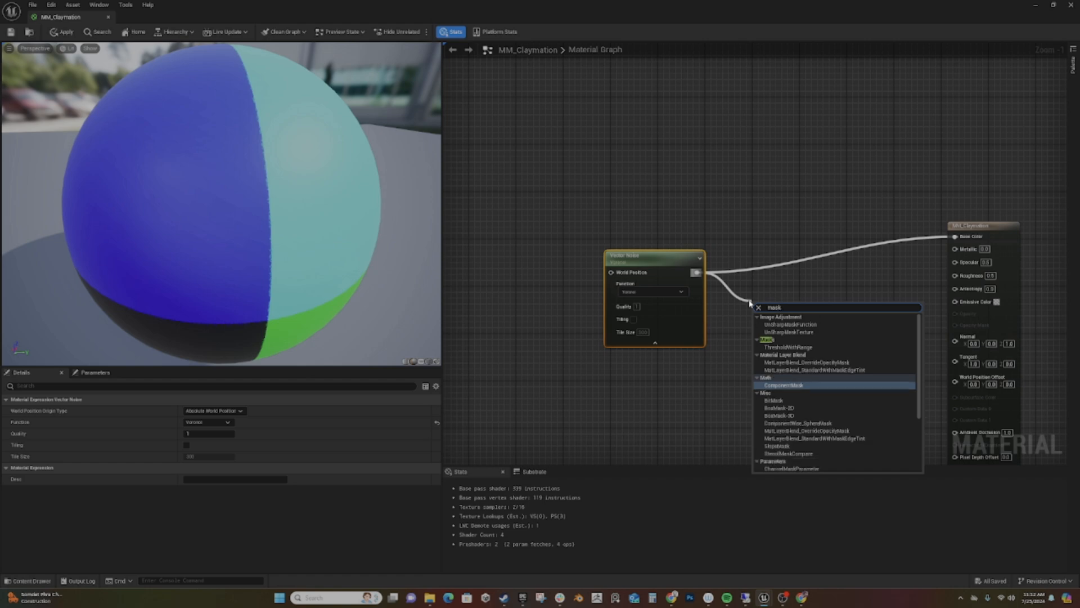
key("Return")
left_click_drag(790, 317, 955, 236)
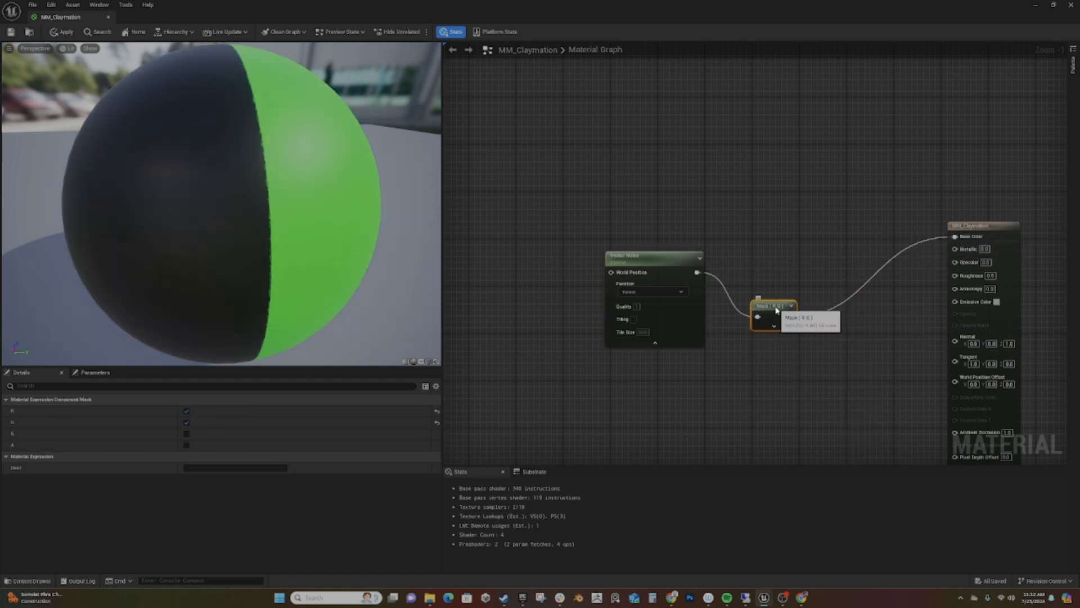
left_click_drag(766, 317, 785, 278)
- Set the component mask to pass only the A channel and inspect the pattern on the preview sphere
left_click(792, 288)
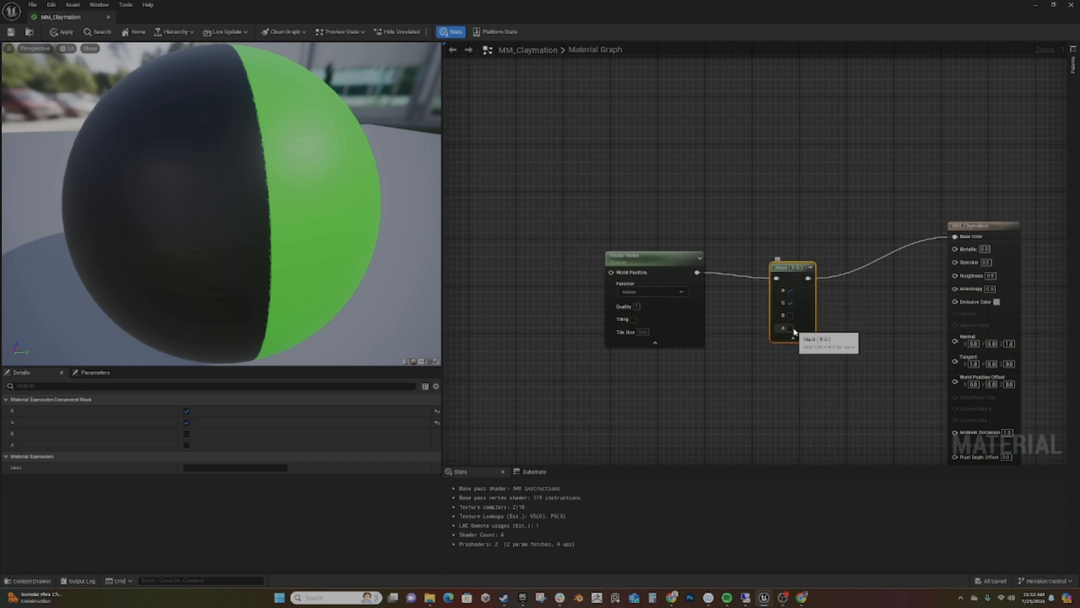
left_click(791, 328)
left_click(790, 302)
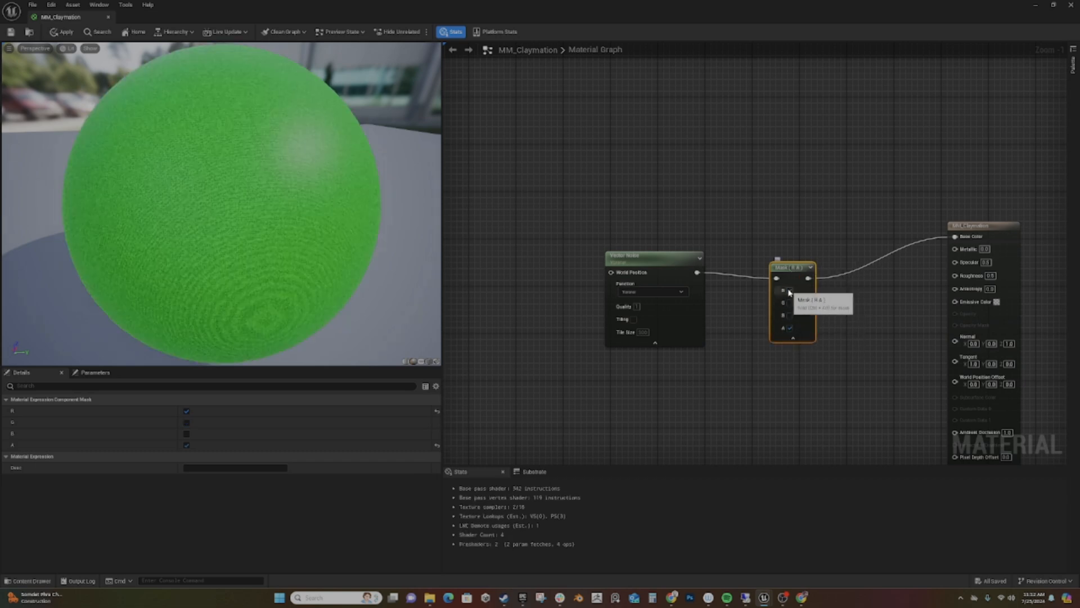
left_click(790, 290)
scroll(304, 229, "up", 5)
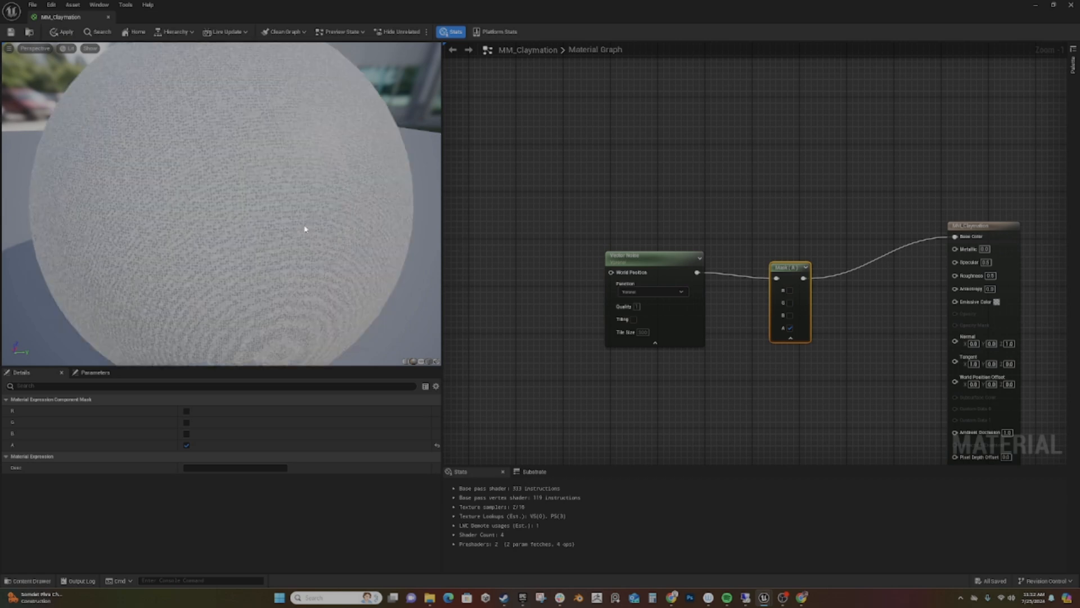
scroll(304, 229, "down", 4)
scroll(305, 229, "down", 3)
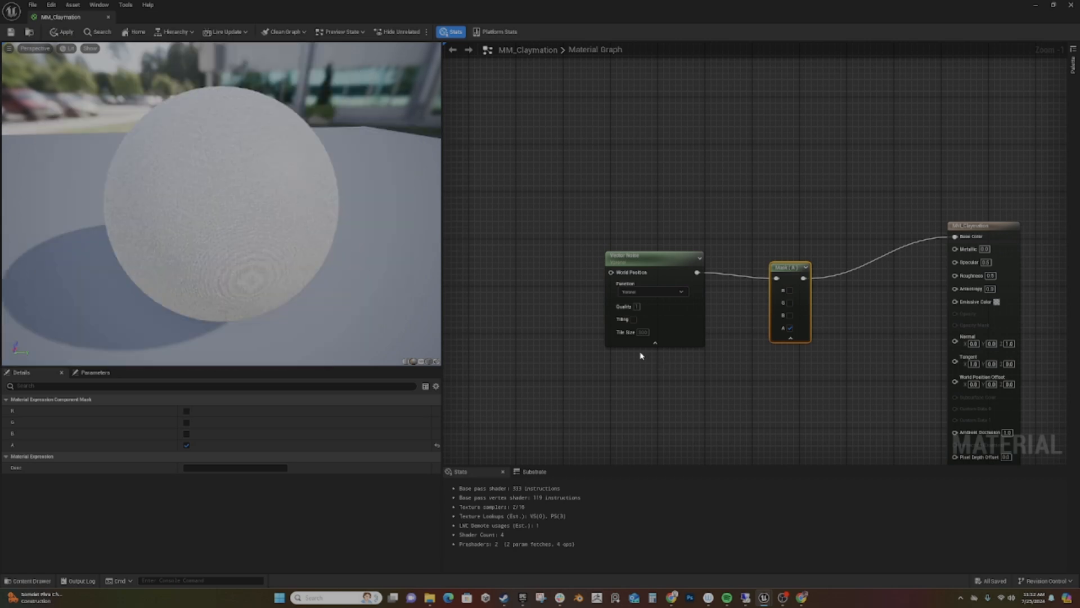
- Feed a WorldPosition node into the Vector Noise node and add a Multiply node on its XYZ output
right_click_drag(652, 355, 646, 352)
left_click_drag(668, 266, 601, 270)
type("world")
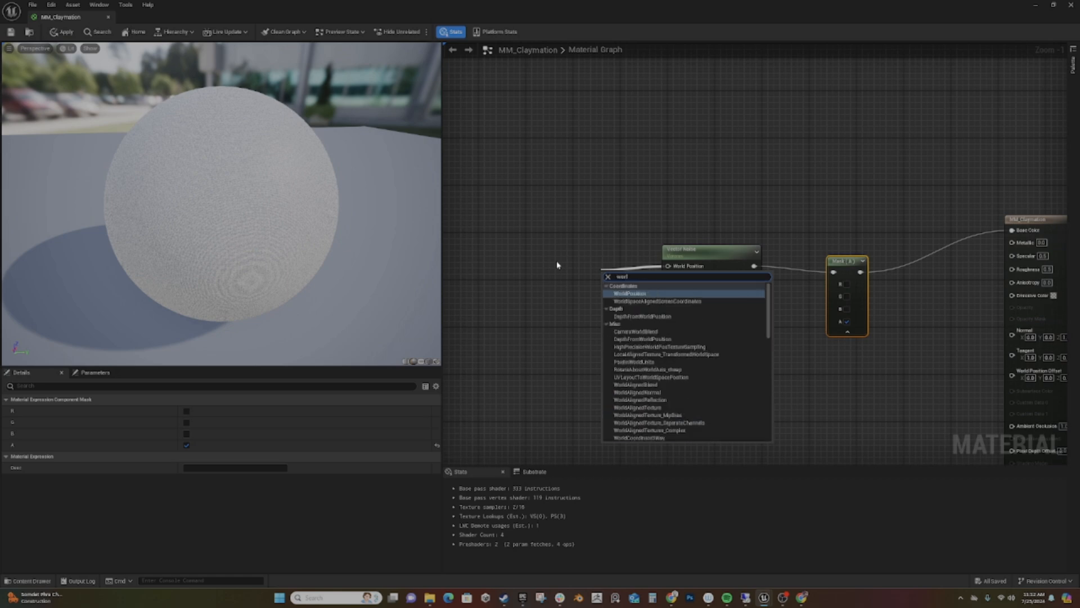
key("Return")
left_click_drag(618, 276, 561, 299)
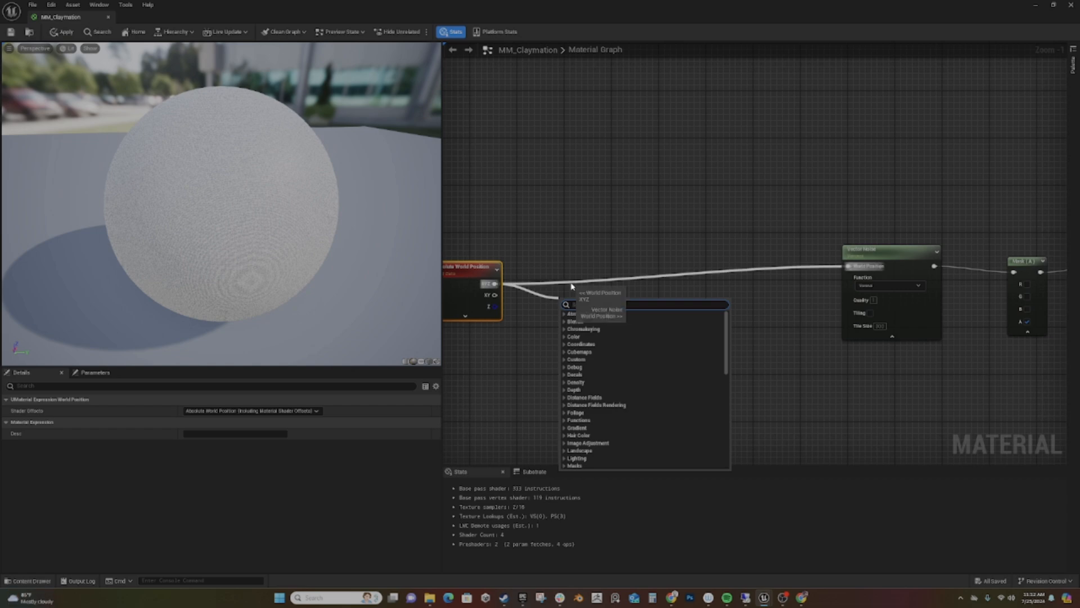
type("*")
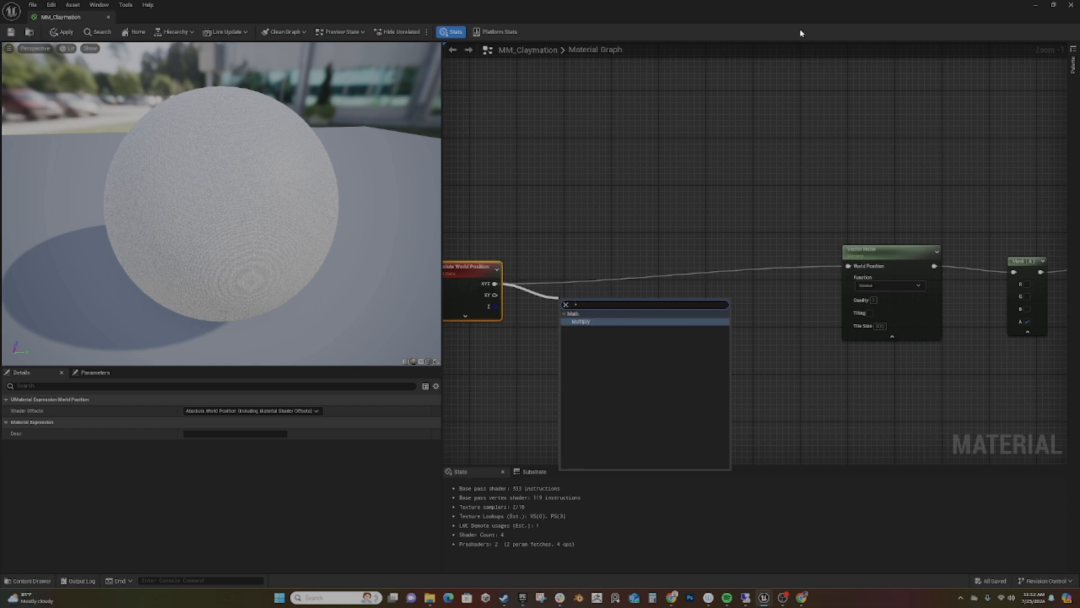
key("Return")
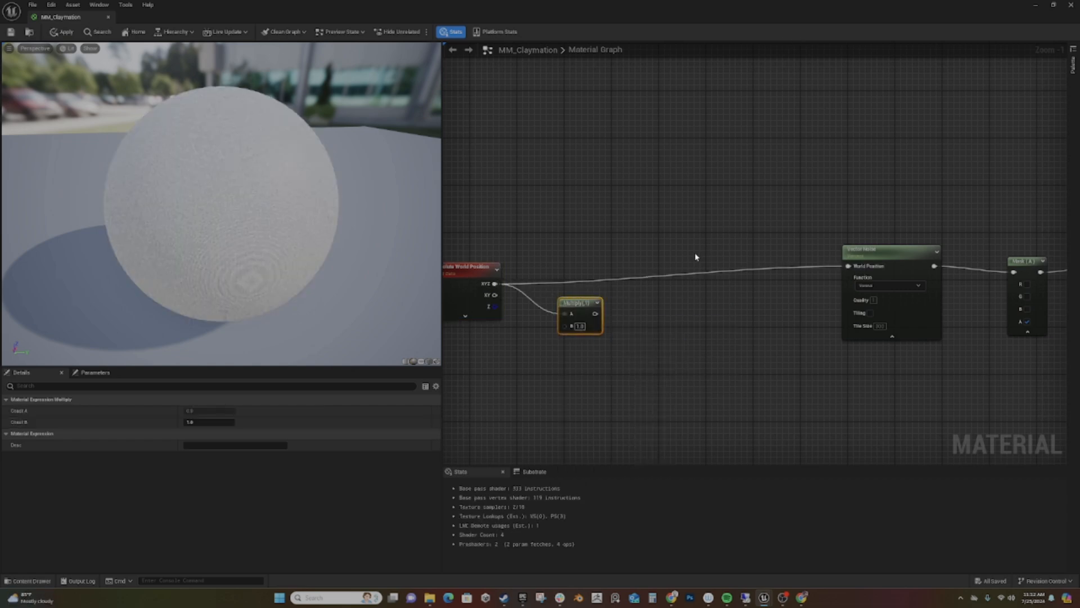
- Add a scalar parameter named Scale to the Multiply node's B input
left_click_drag(565, 326, 496, 372)
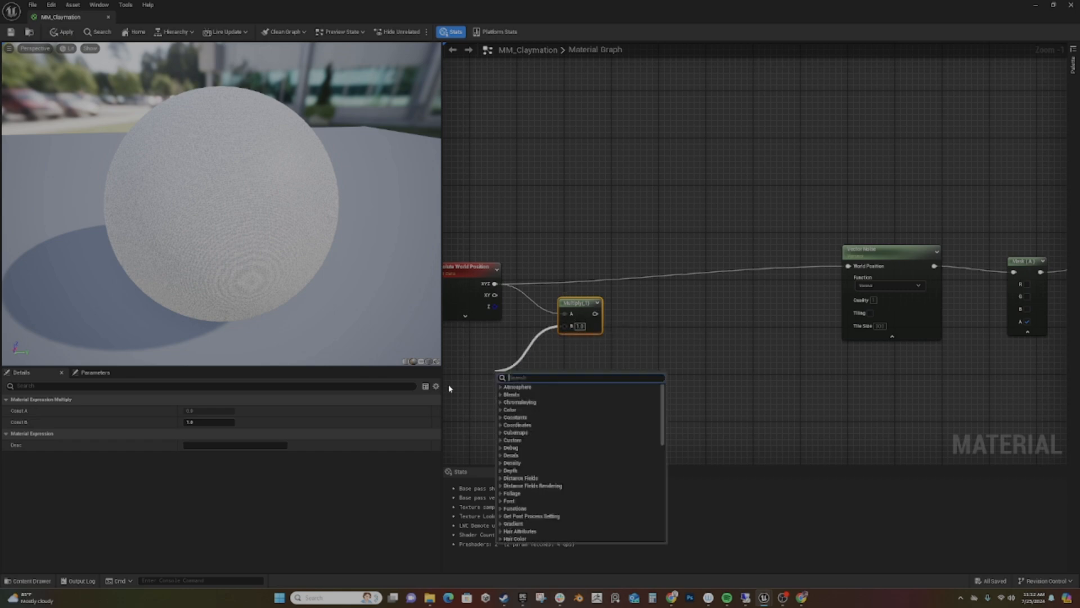
type("scal")
key("Return")
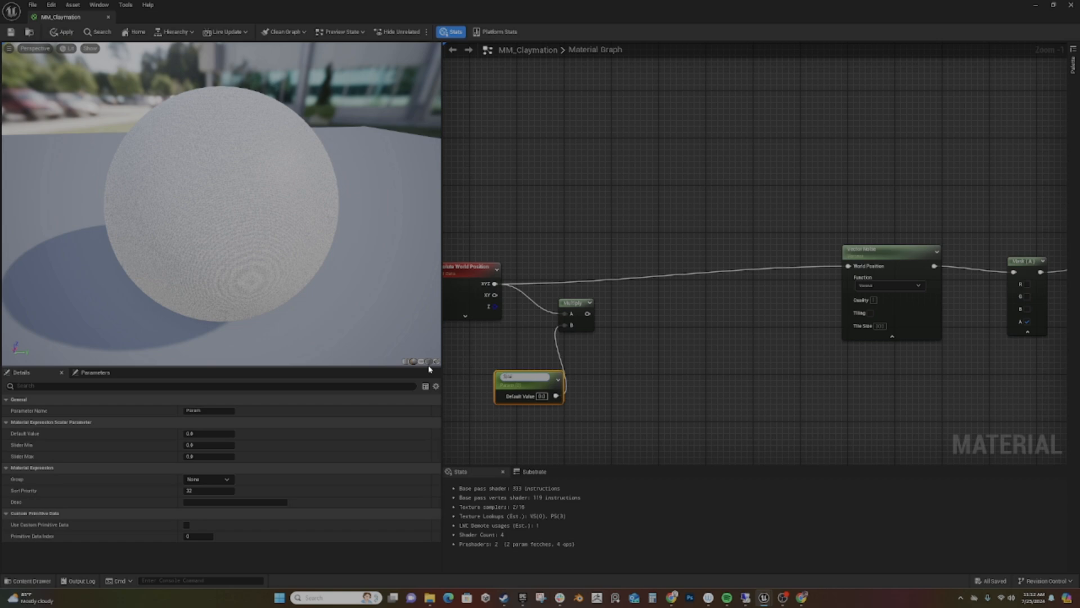
type("Scale")
key("Return")
- Connect the Multiply result to the Vector Noise World Position input and set the Scale default value to 0.5
left_click_drag(588, 313, 848, 266)
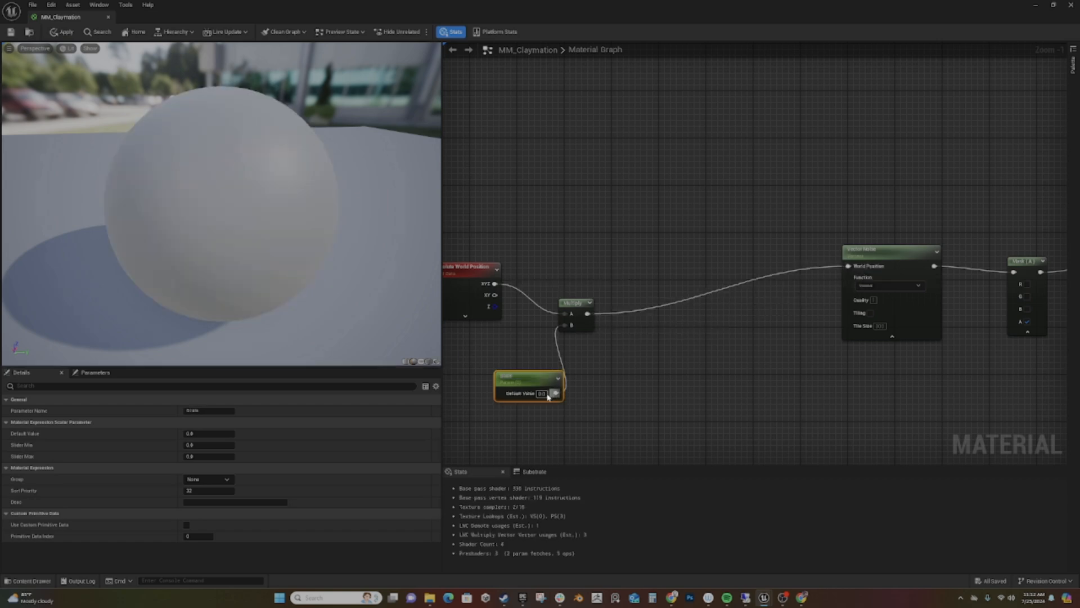
type("0.5")
key("Return")
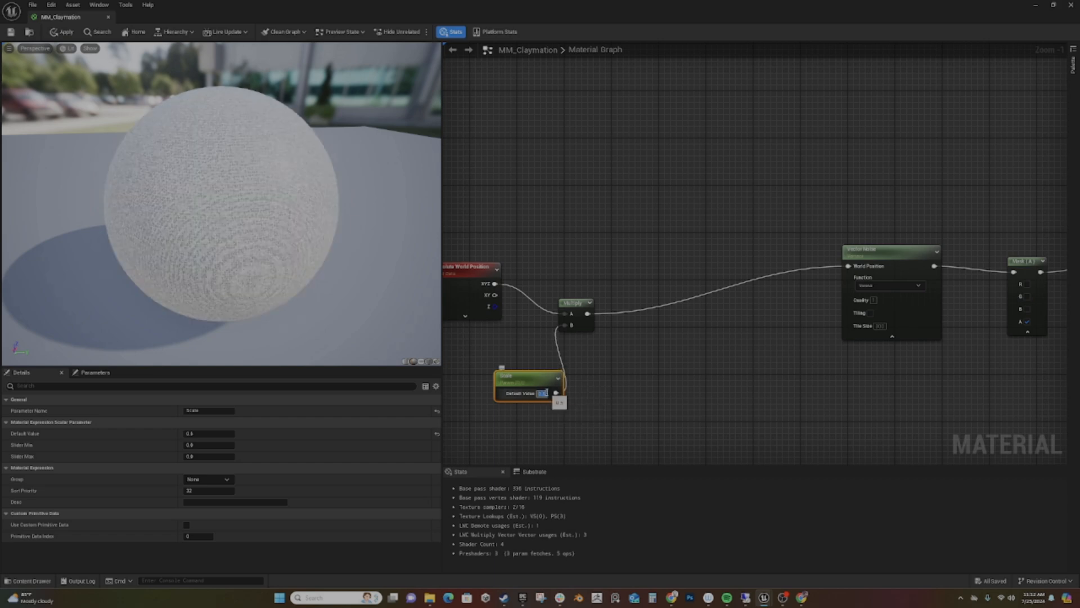
- Place the Scale parameter below the Absolute World Position node and move the Multiply node level with its output
left_click_drag(506, 376, 446, 337)
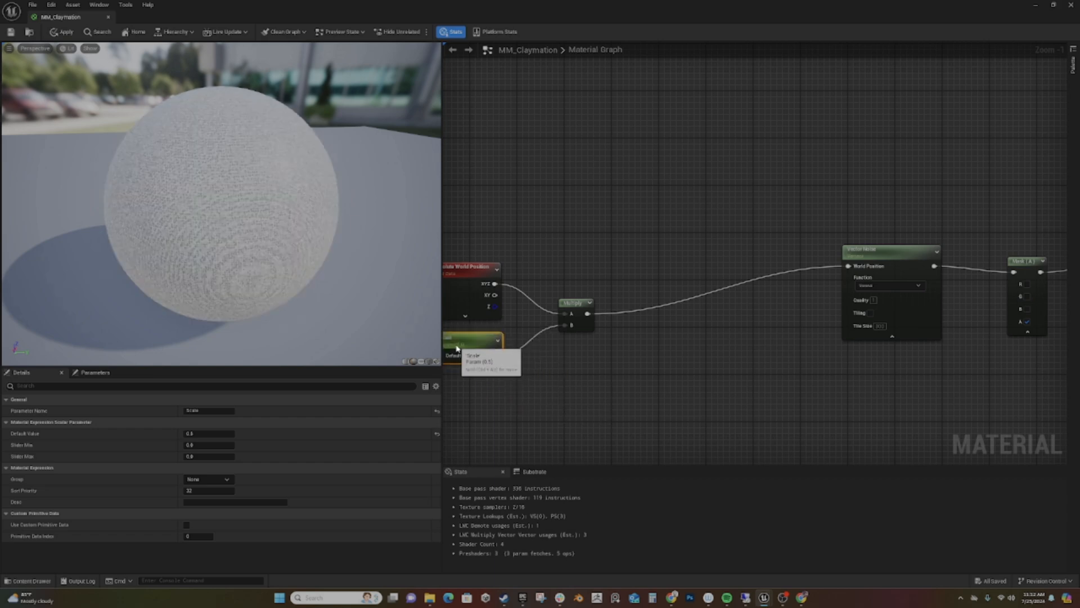
right_click_drag(535, 374, 546, 393)
left_click_drag(586, 331, 586, 303)
- Move the Vector Noise and Mask nodes higher in the graph, then collapse the Mask and align it with the noise output
scroll(535, 378, "down", 3)
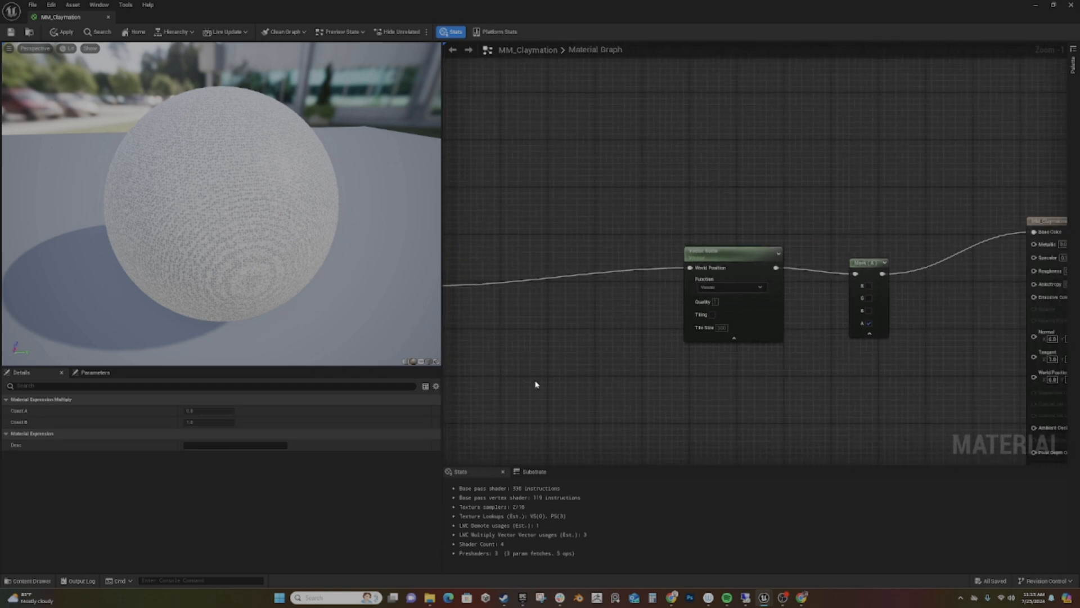
left_click_drag(636, 241, 772, 331)
left_click_drag(755, 268, 725, 183)
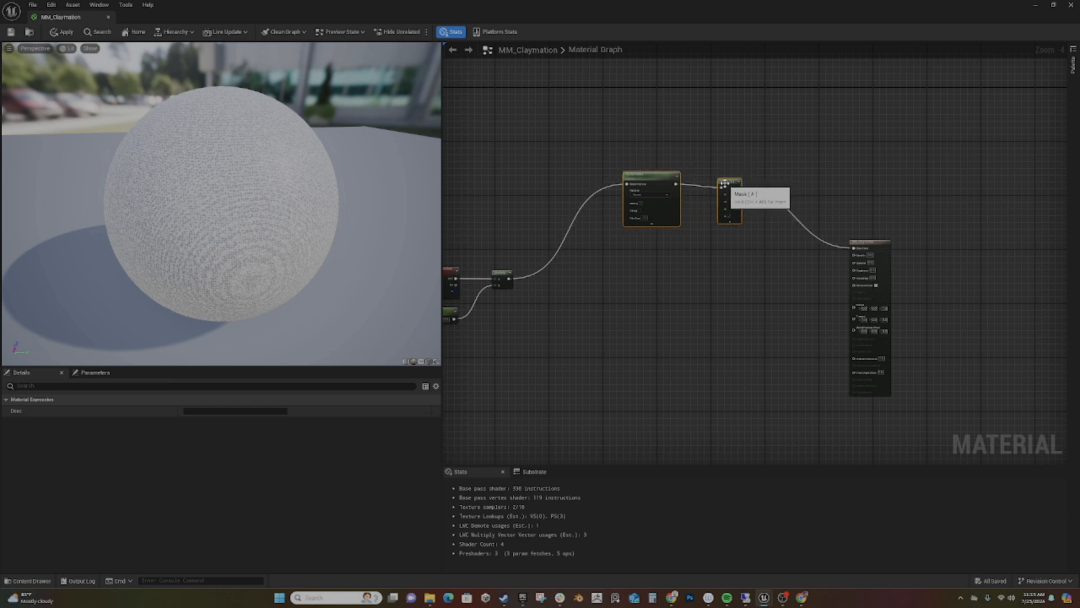
left_click(730, 222)
left_click_drag(729, 182, 725, 182)
left_click(718, 219)
left_click(723, 181)
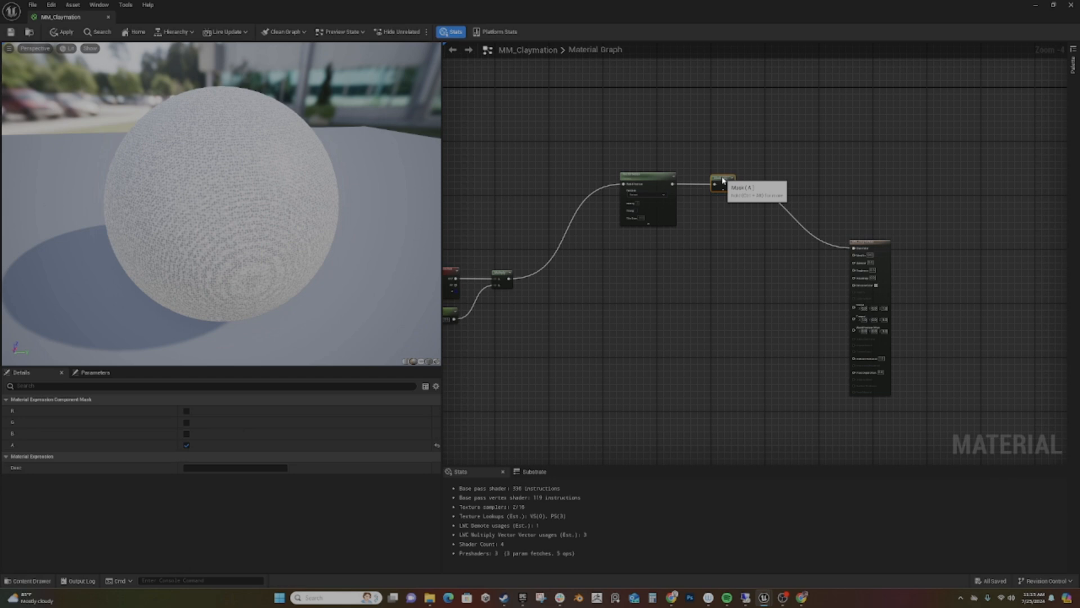
right_click_drag(700, 235, 711, 254)
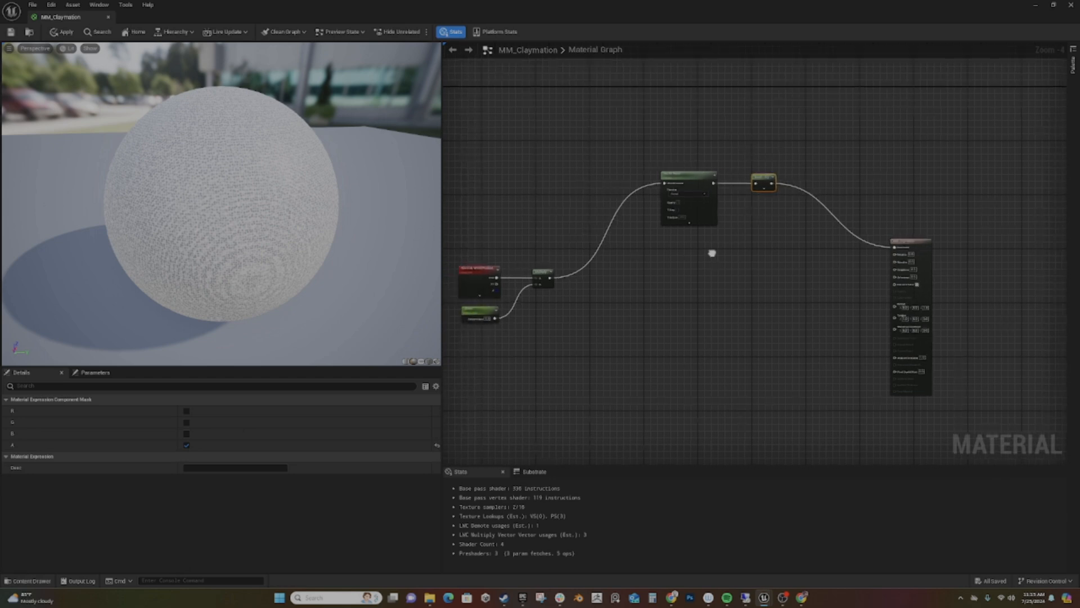
- Add a Noise node below the Voronoi Vector Noise, feed it the Multiply result and connect its output to Base Color
right_click(662, 290)
type("noise")
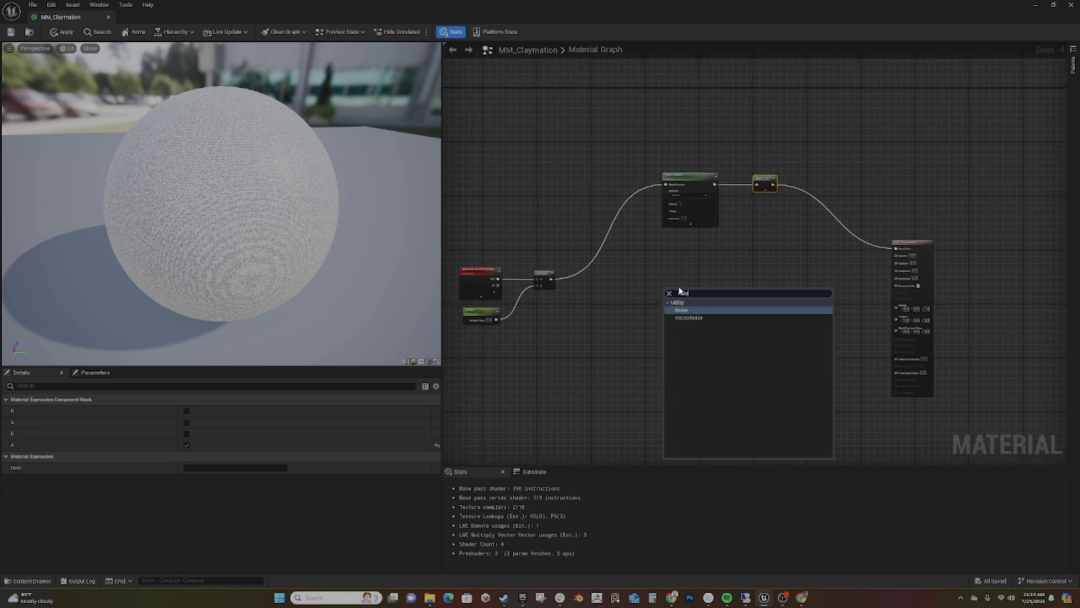
key("Return")
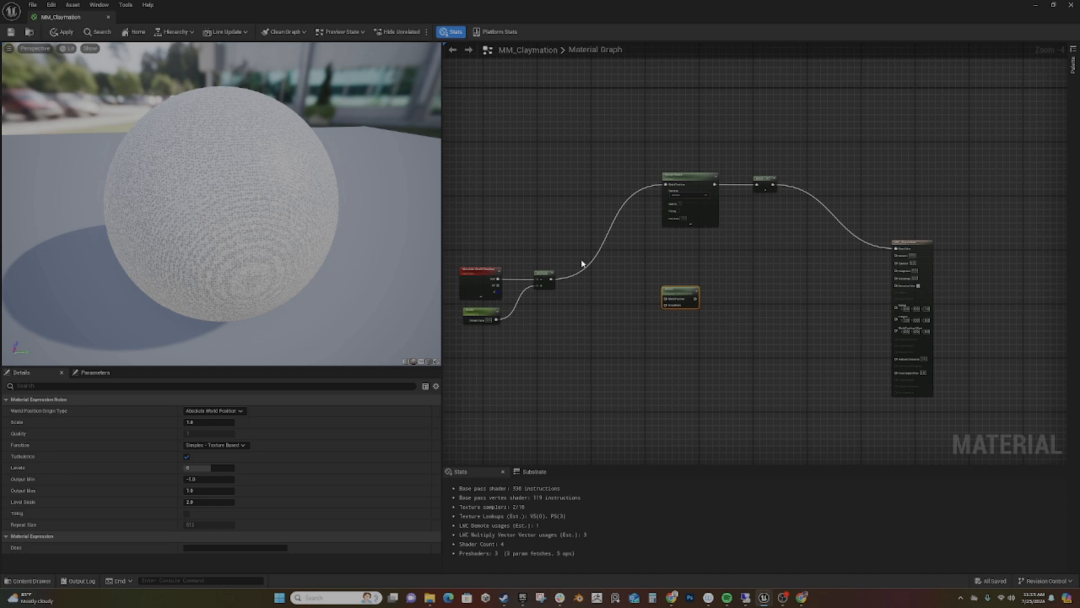
left_click_drag(551, 282, 901, 251)
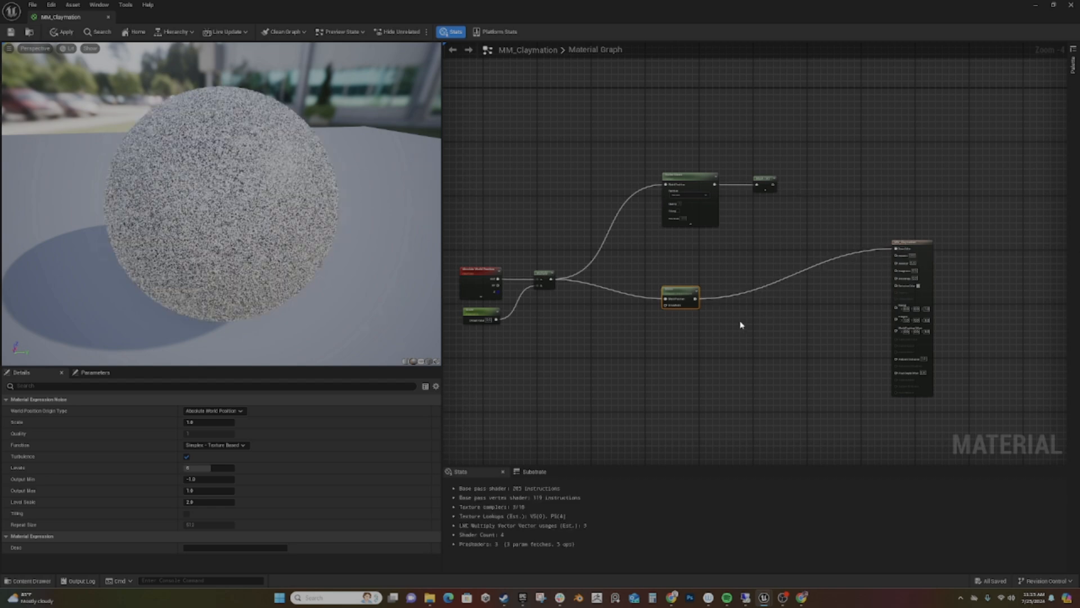
- Add a second Vector Noise node below the Noise node and set its function to Perlin Curl
right_click(673, 349)
type("noise")
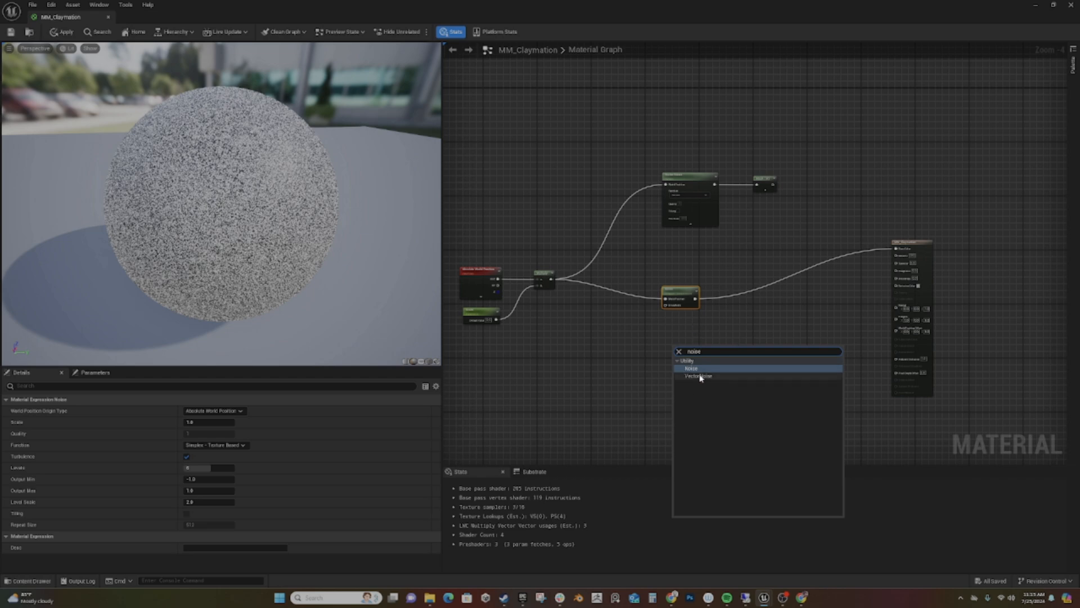
left_click(701, 376)
left_click(688, 368)
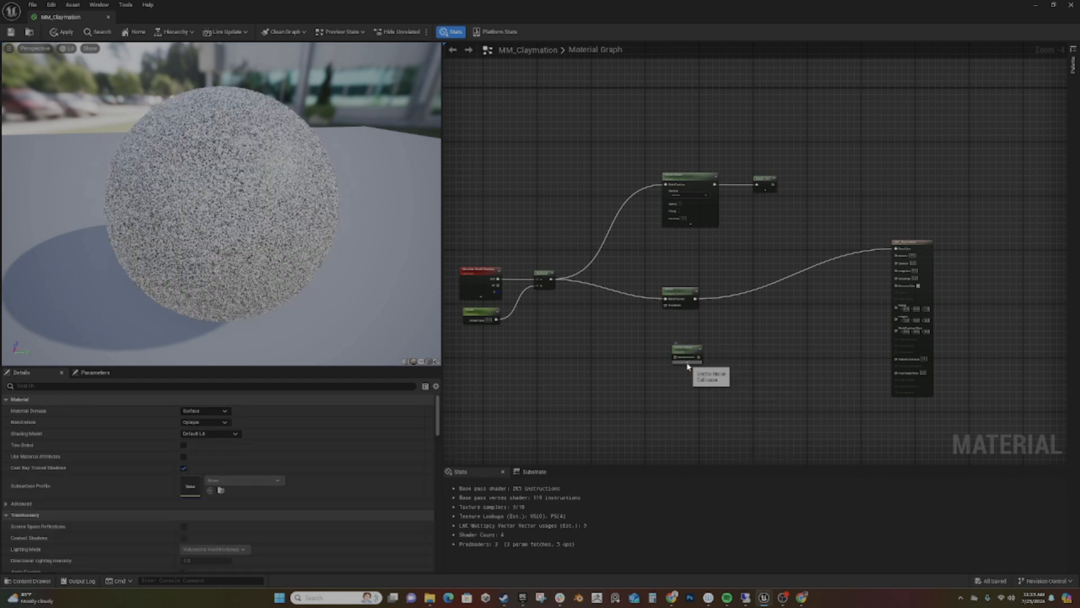
left_click(688, 354)
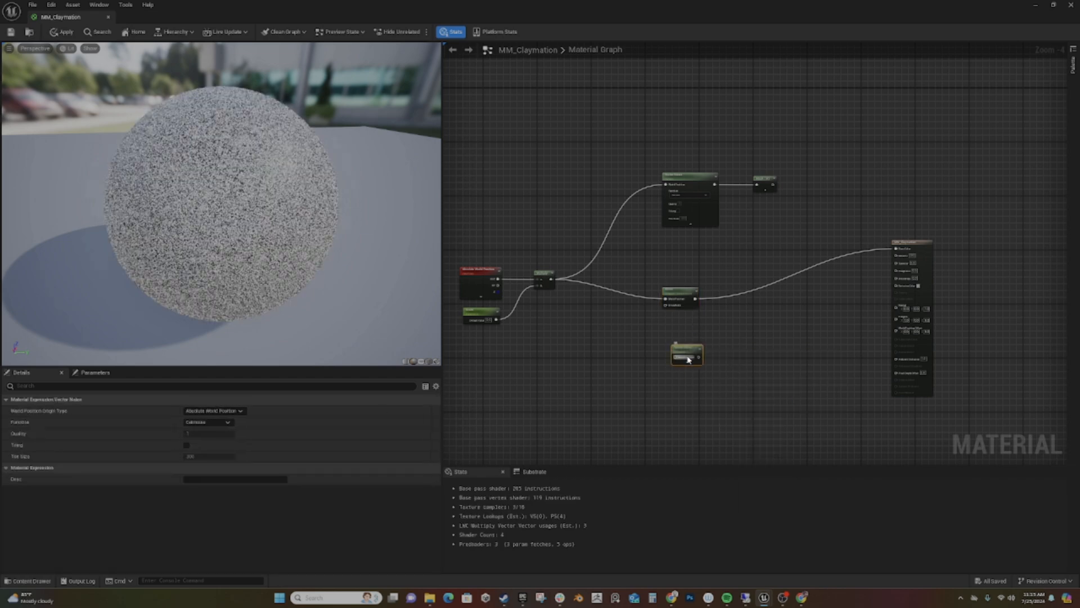
left_click(221, 422)
left_click(198, 455)
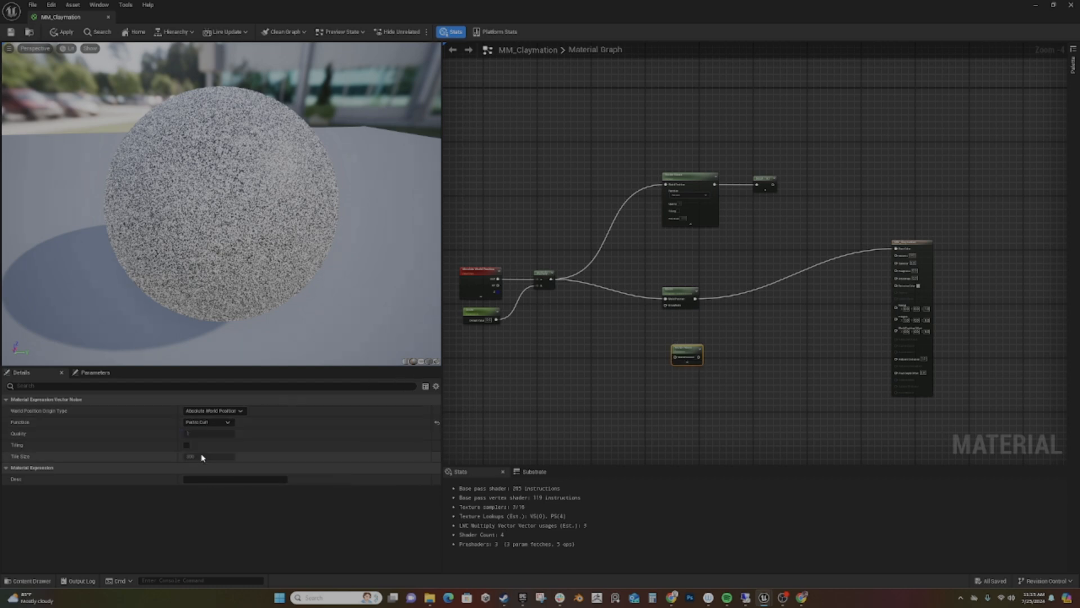
- Wire the Multiply result through the Perlin Curl Vector Noise to Base Color, and align the Noise node with the Multiply output
left_click_drag(551, 279, 895, 248)
right_click_drag(607, 393, 632, 367)
left_click_drag(709, 266, 714, 249)
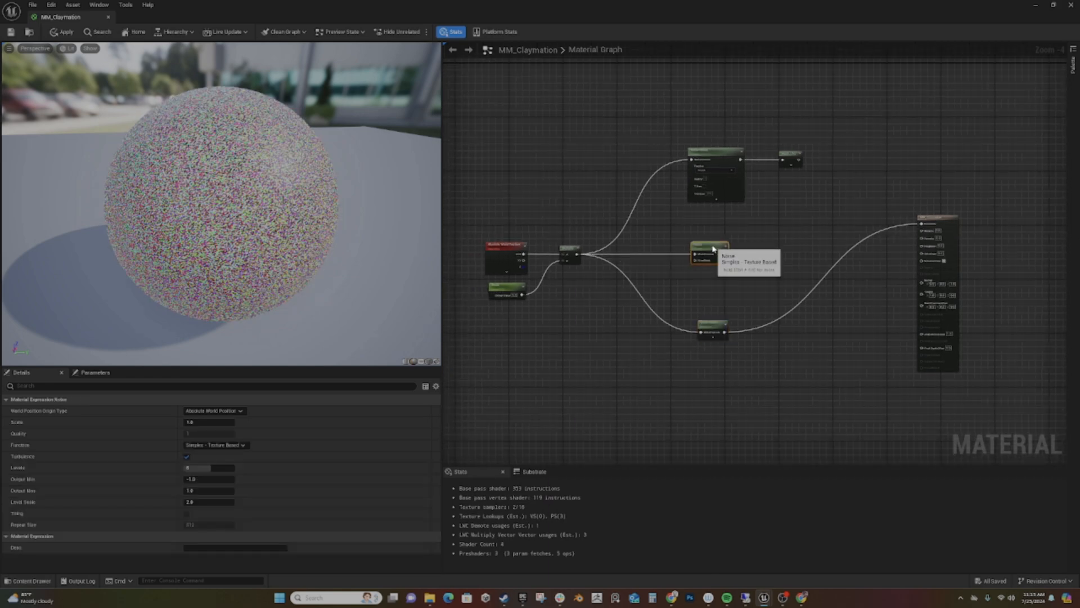
- Paste three copies of the Scale parameter and Multiply pair, one per noise, and connect the first to the Voronoi noise's World Position
left_click(503, 285)
left_click(571, 250, "shift")
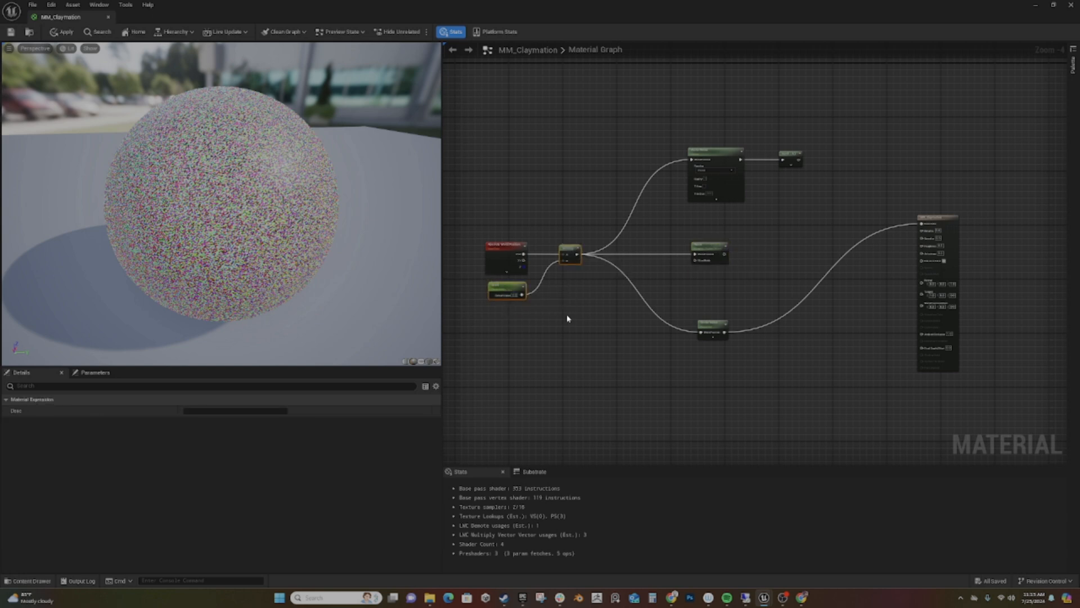
key("ctrl+v")
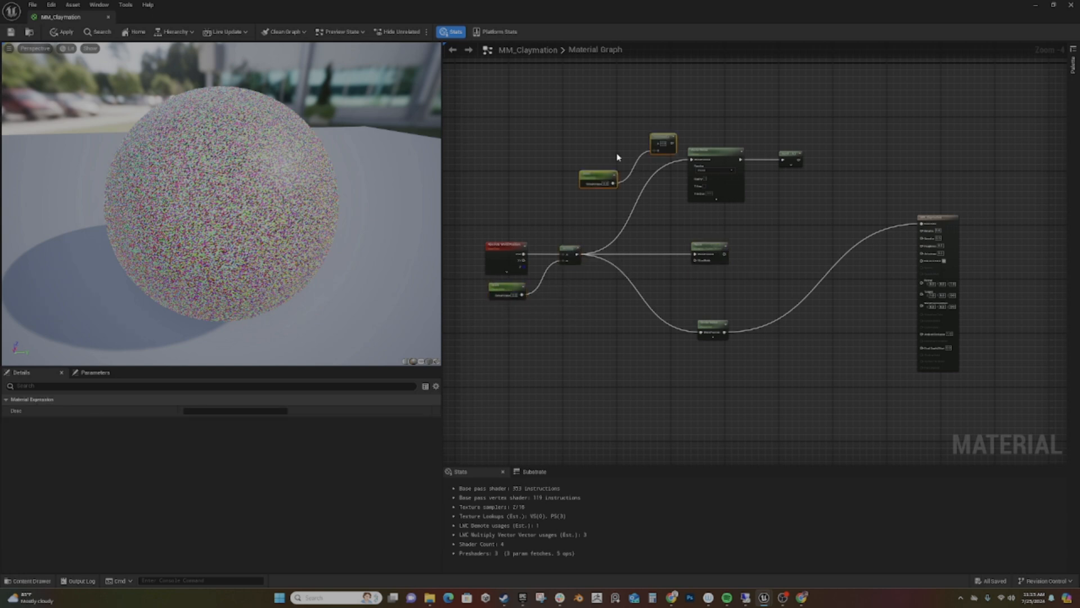
key("ctrl+v")
key("ctrl+v")
left_click_drag(672, 143, 691, 159)
right_click_drag(640, 176, 592, 264)
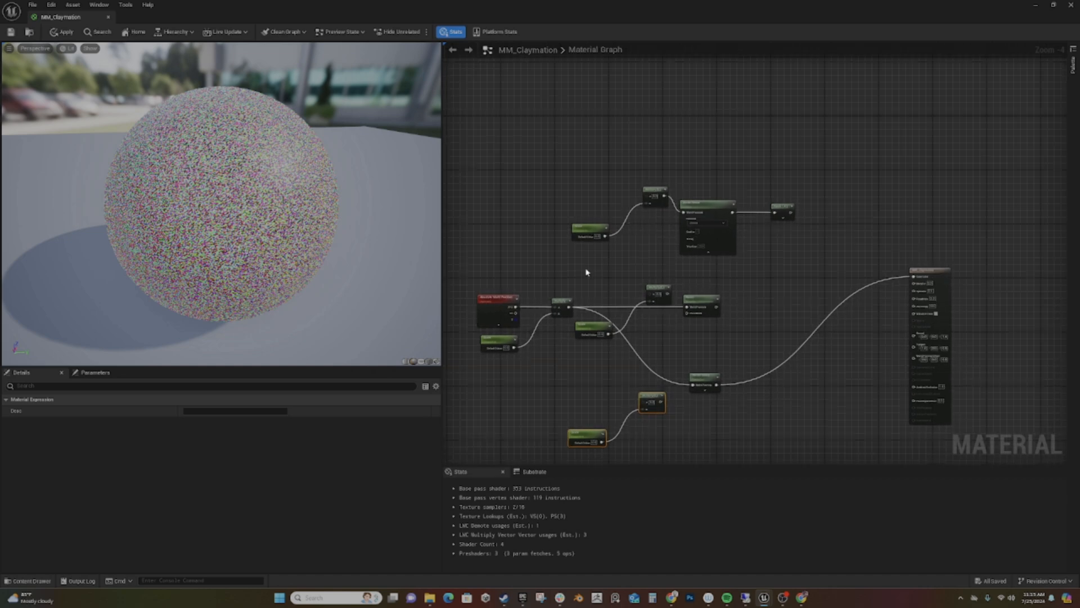
- Feed the scaled world position into the Voronoi branch's Multiply and rename its parameter VoronoiScale
left_click_drag(571, 306, 644, 204)
left_click(588, 229)
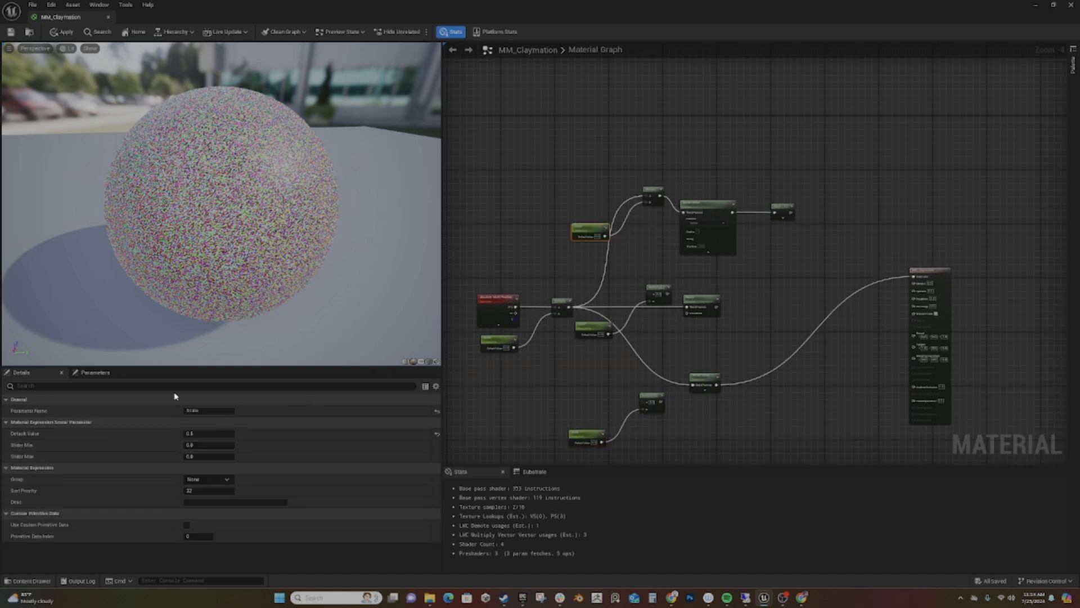
double_click(188, 410)
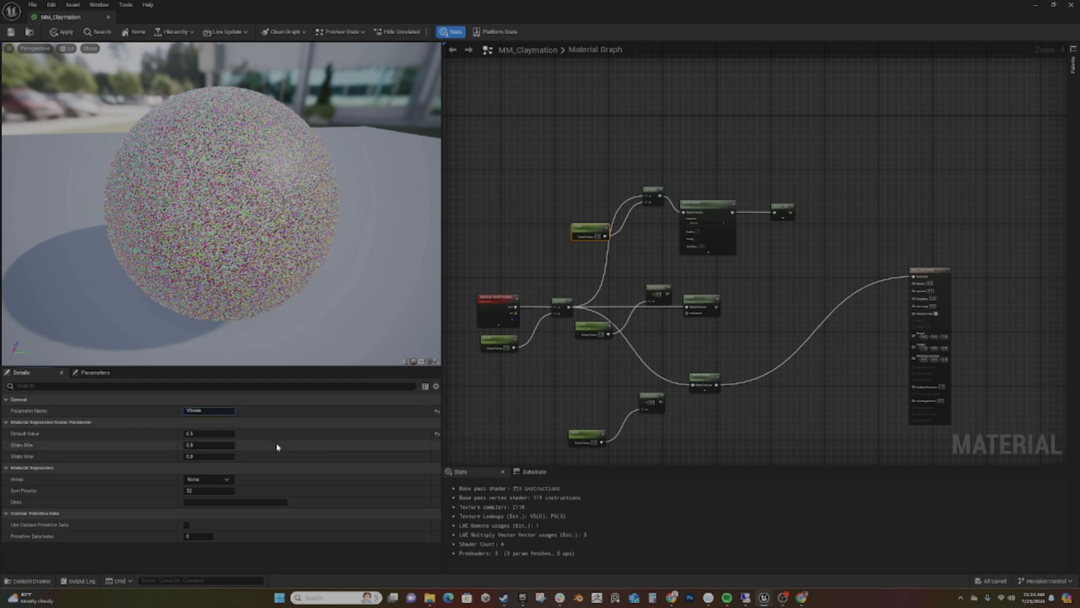
key("Return")
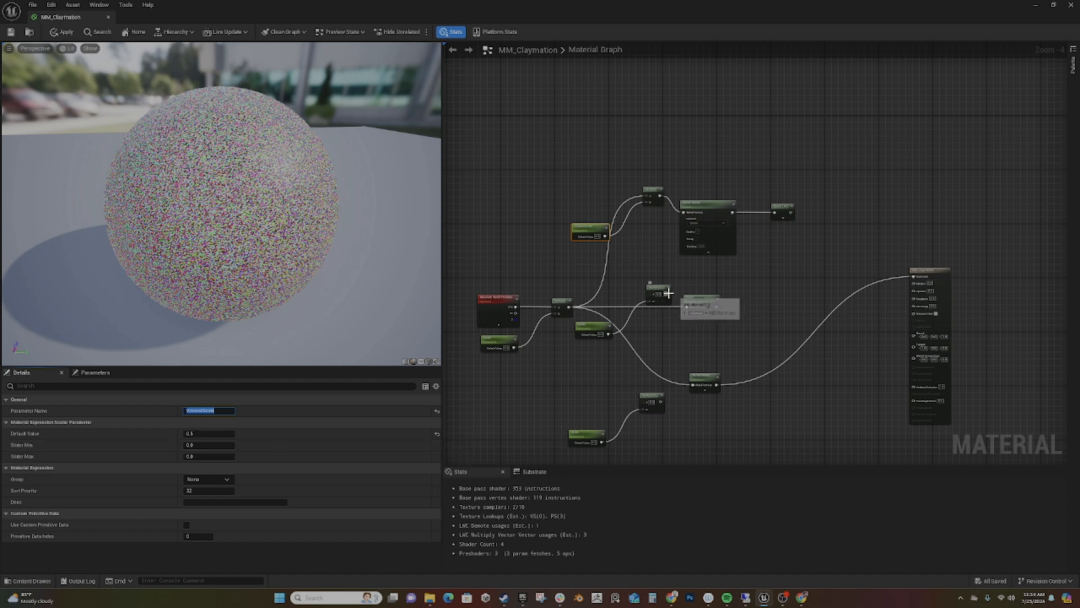
- Route the scaled world position through the second Multiply copy into the Noise node and rename its parameter SimplexScale
left_click_drag(668, 293, 688, 308)
left_click_drag(570, 305, 648, 293)
left_click(598, 336)
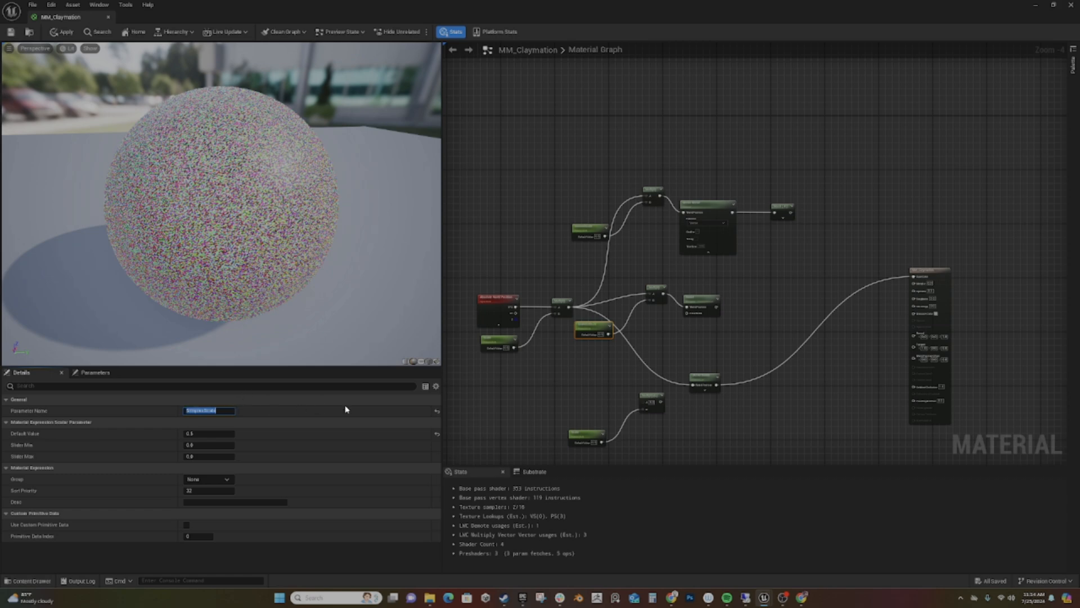
- Route the scaled world position through the third Multiply copy into the Perlin Curl noise, align the pair and rename the parameter PerlinScale
left_click_drag(661, 401, 696, 386)
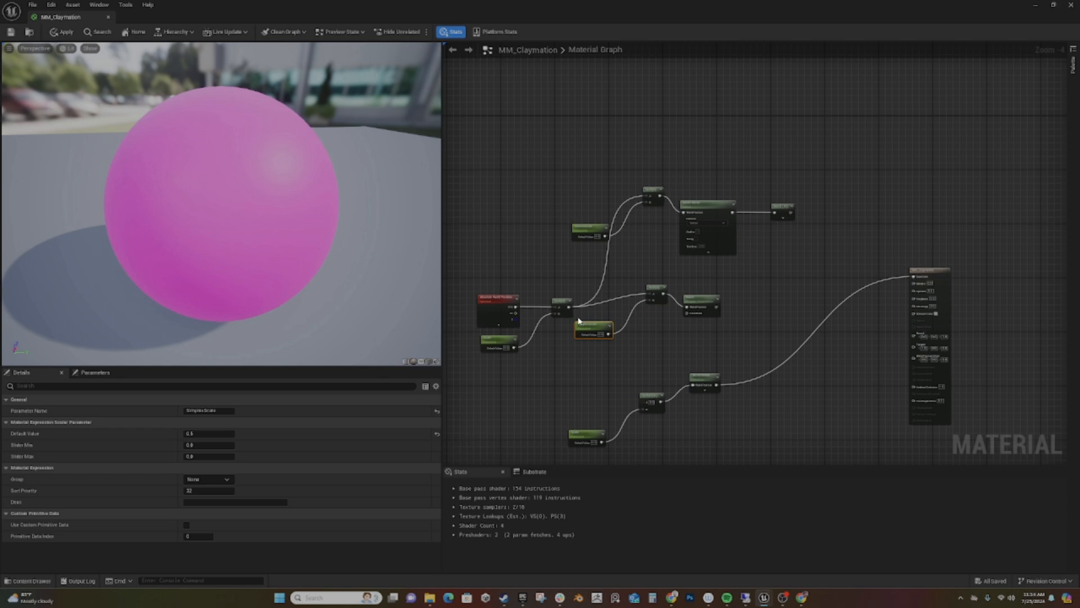
left_click_drag(570, 307, 648, 381)
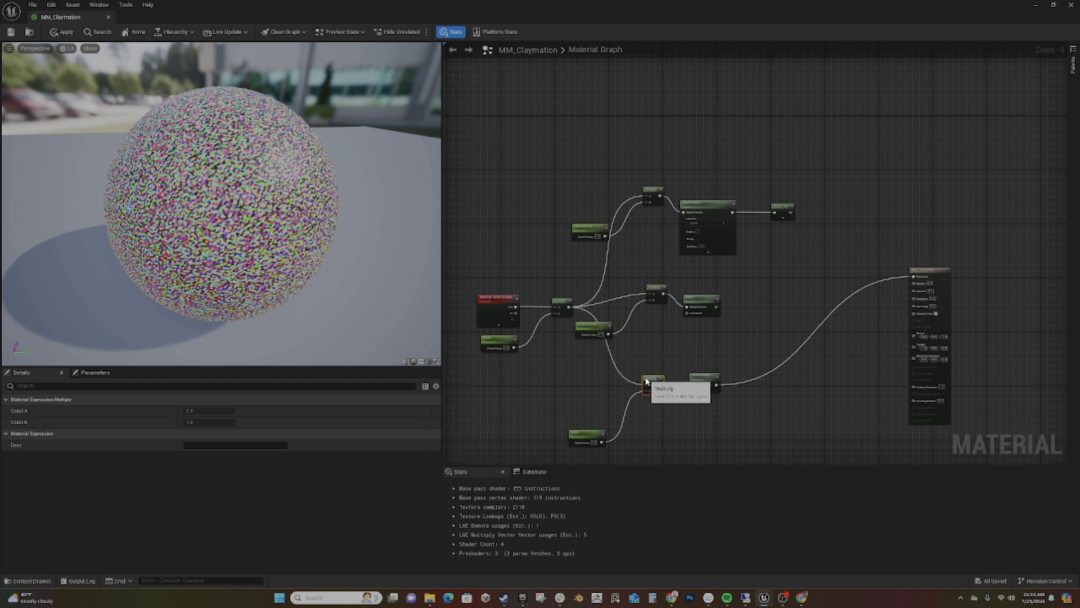
left_click_drag(581, 434, 584, 401)
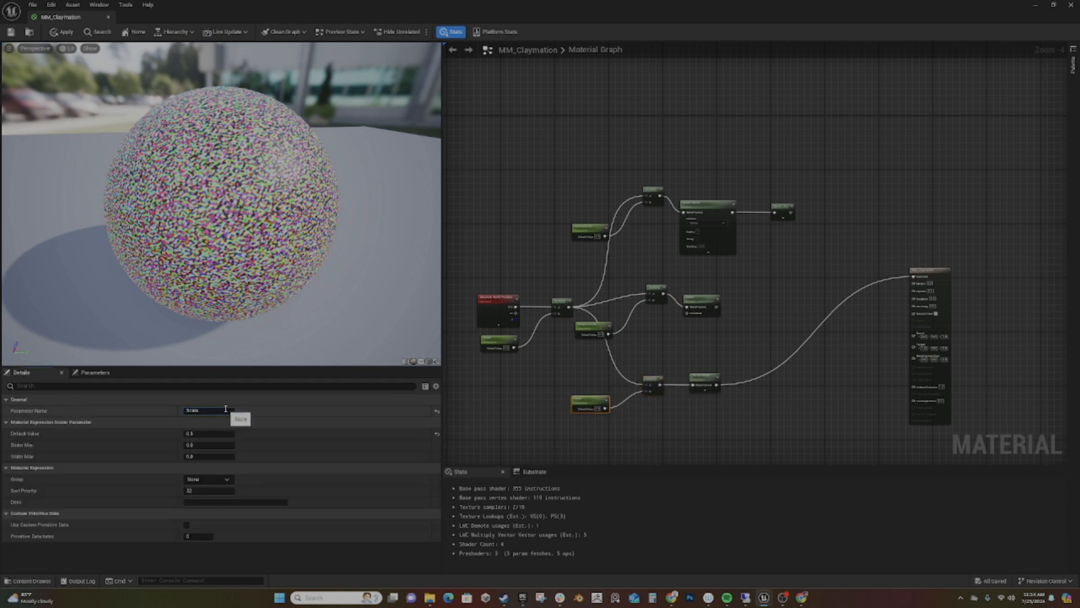
key("Return")
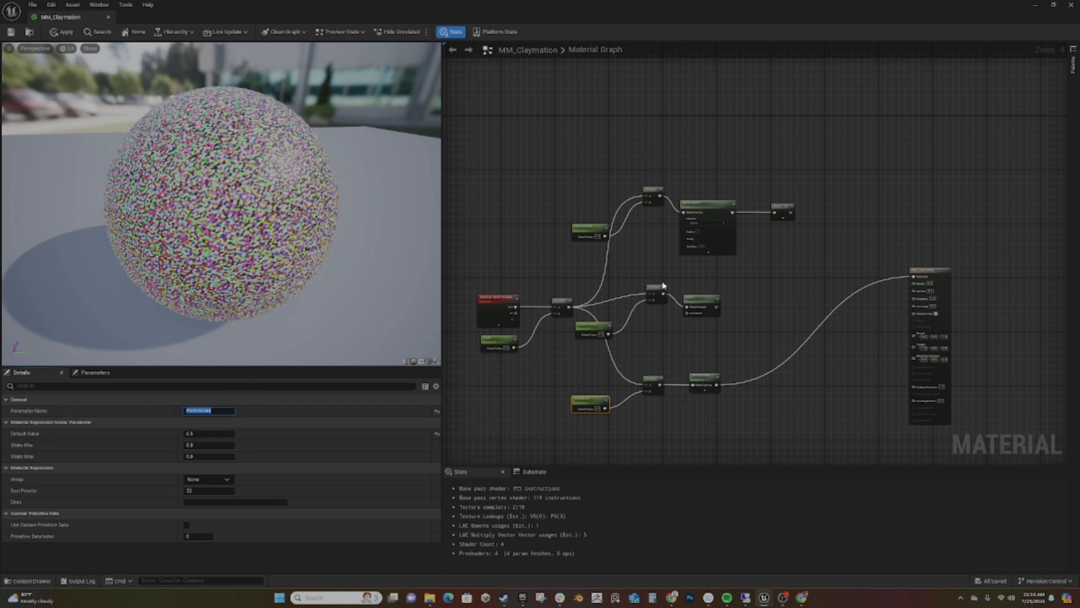
- Align the Simplex branch's Multiply, disconnect Base Color, and move the material output node farther from the noise nodes
left_click_drag(655, 287, 644, 307)
right_click_drag(753, 330, 719, 313)
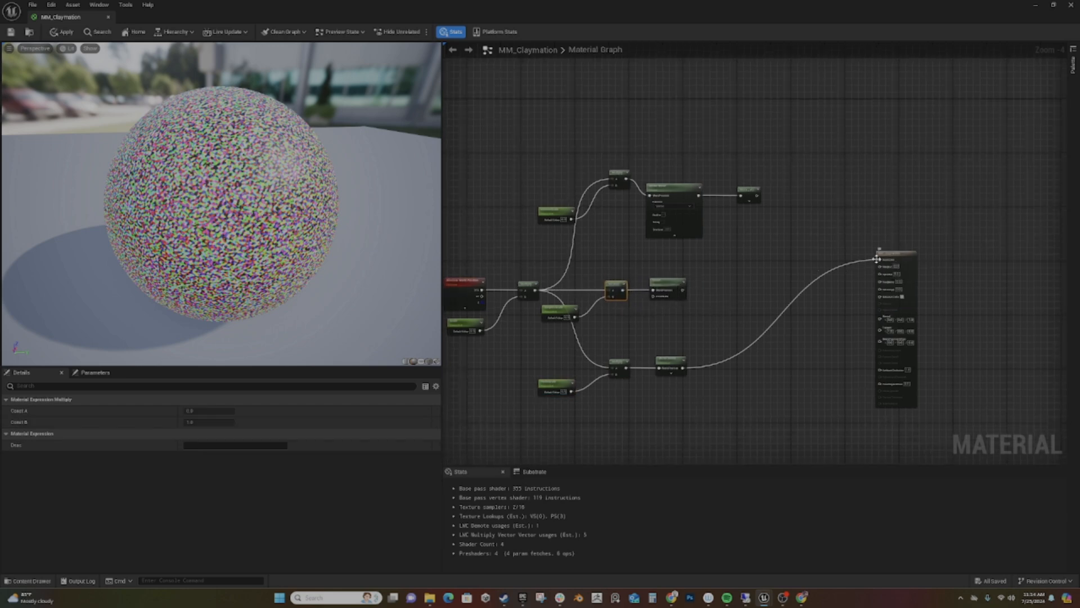
left_click(882, 260, "alt")
left_click_drag(911, 253, 1058, 199)
right_click_drag(867, 291, 761, 294)
- Add a SmoothStep node with its Value input fed by the Voronoi branch's Mask
left_click_drag(647, 192, 701, 207)
type("smoo")
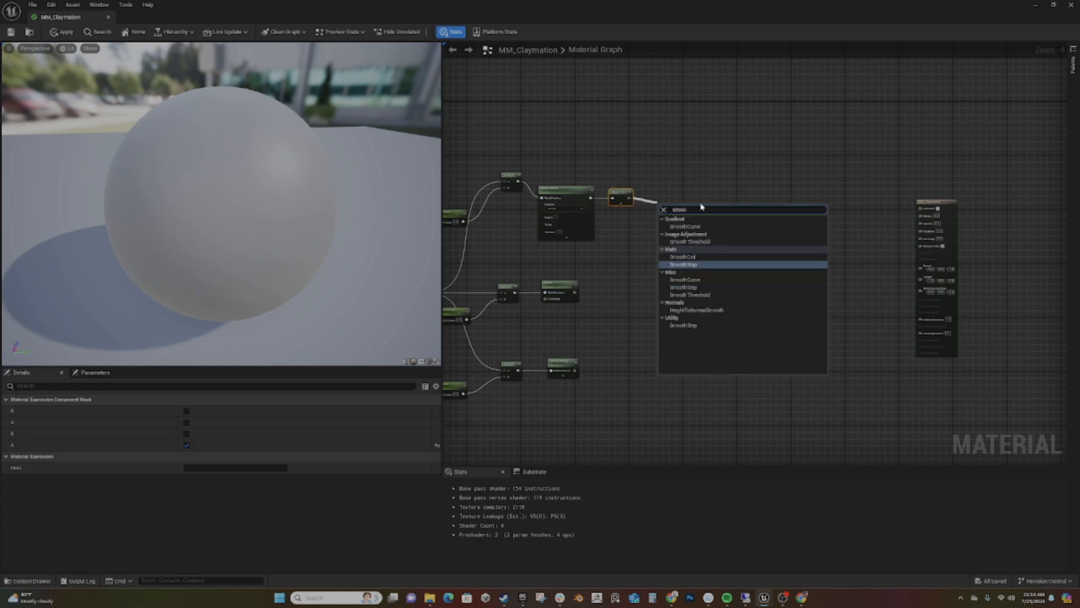
key("Return")
- Add a scalar parameter named VoronoiStepMin and connect it to the SmoothStep Min input
left_click_drag(629, 198, 644, 135)
type("sca")
key("Return")
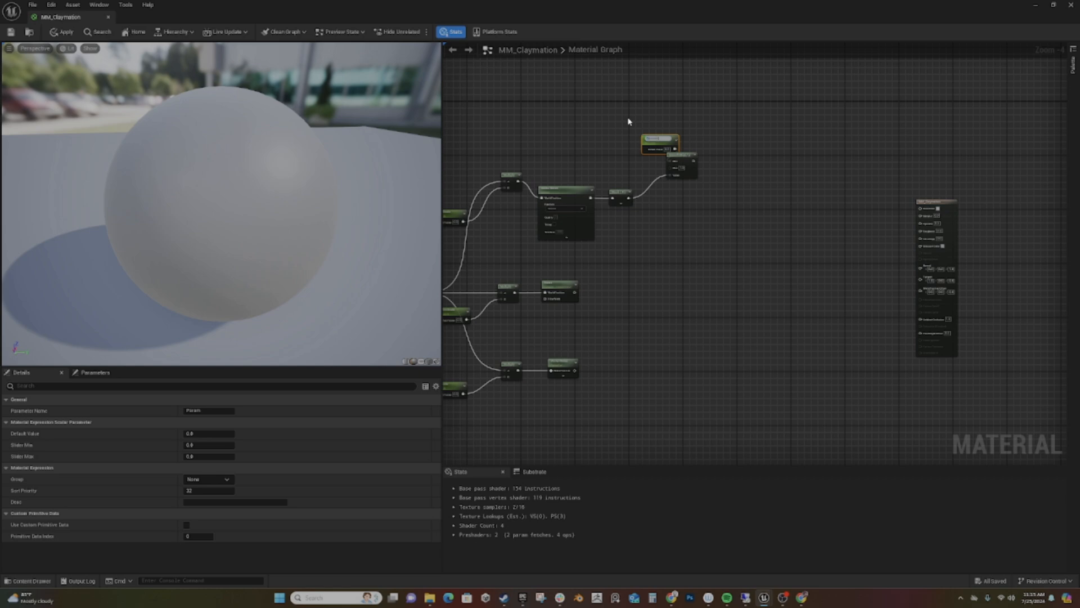
key("Return")
left_click_drag(659, 140, 602, 127)
scroll(664, 163, "up", 2)
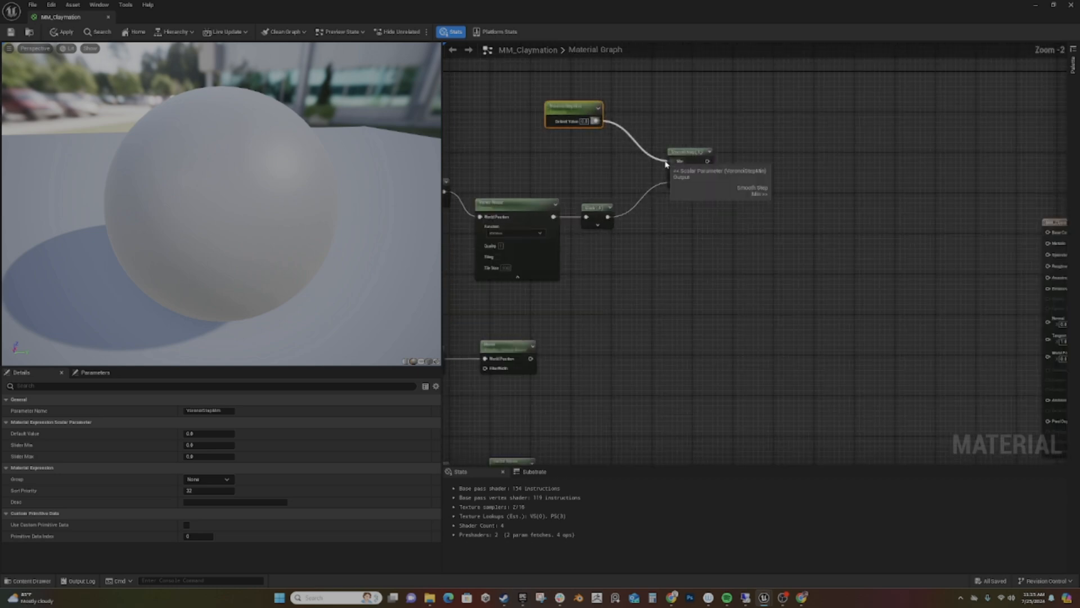
- Duplicate VoronoiStepMin, connect the copy to the SmoothStep Max input and rename it VoronoiStepMax
right_click_drag(611, 162, 638, 264)
scroll(638, 262, "up", 2)
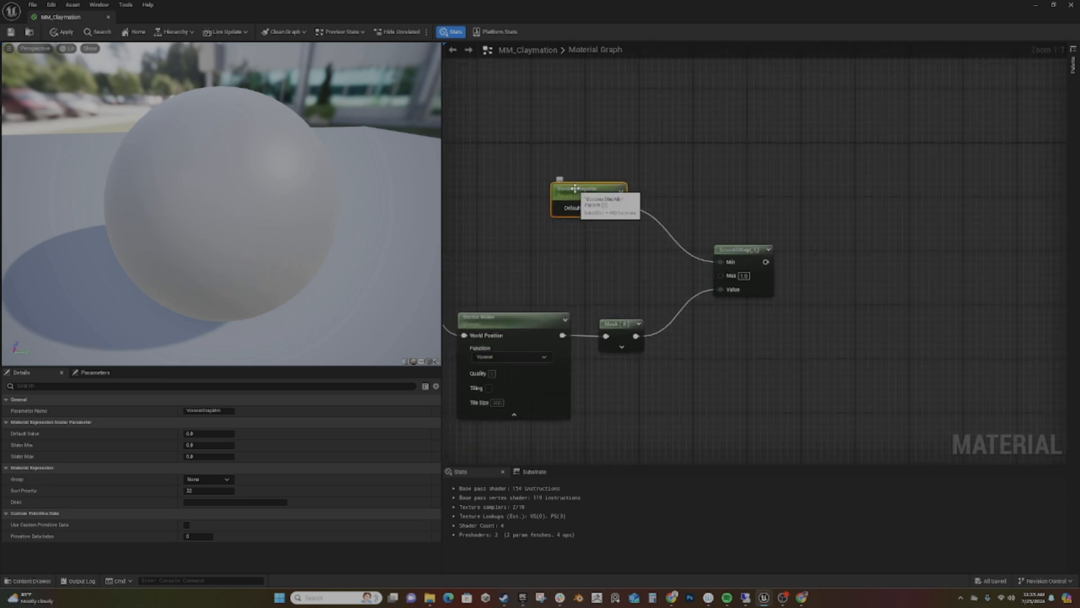
key("ctrl+d")
left_click_drag(645, 268, 721, 275)
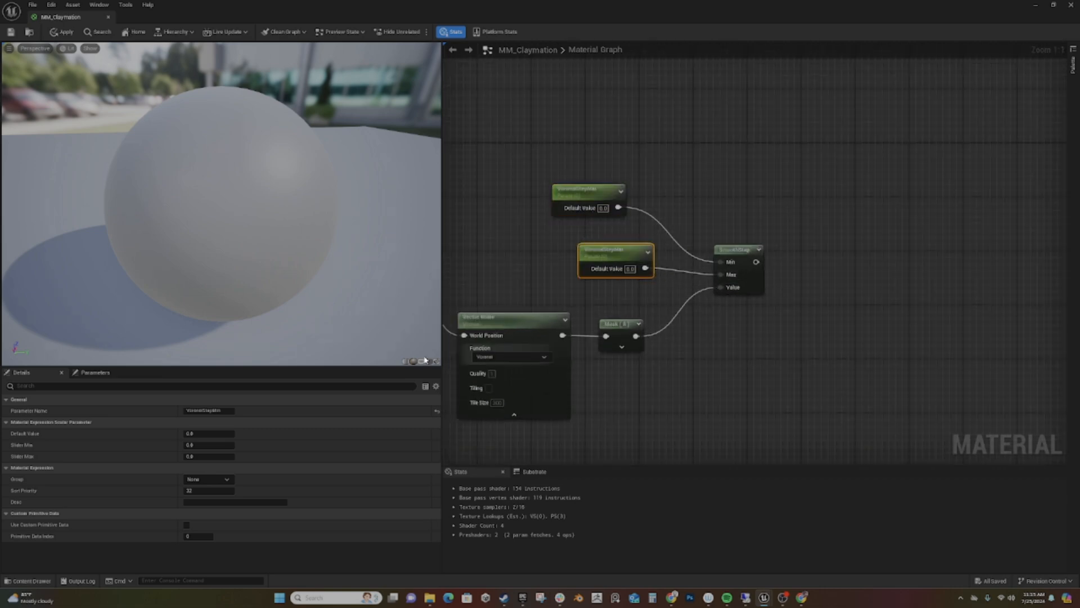
left_click(232, 412)
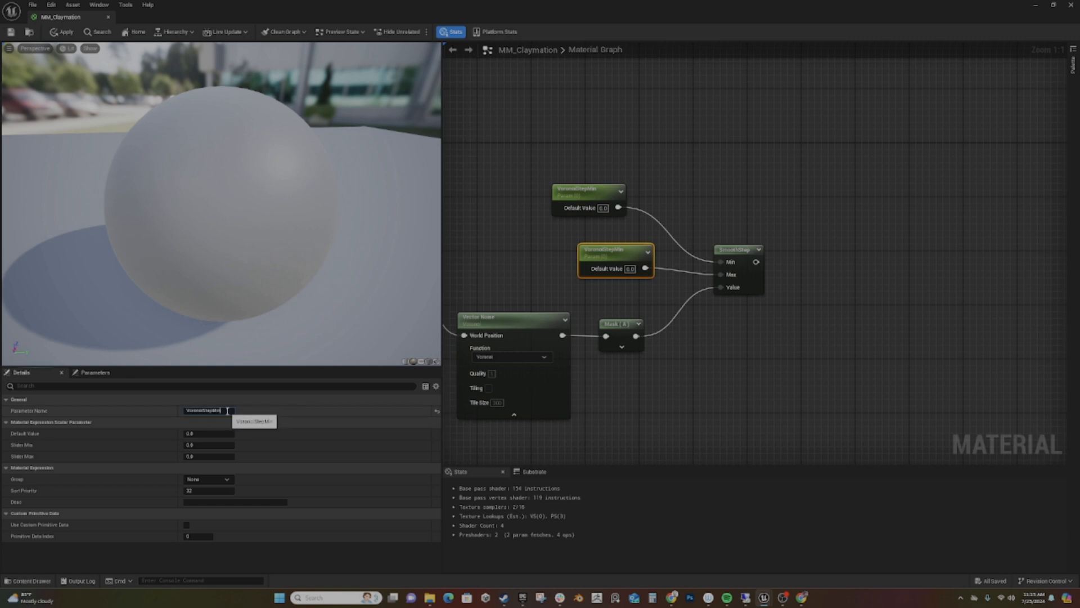
key("Return")
- Copy the SmoothStep with its min and max parameters and paste it twice, beside the Noise and Perlin Curl nodes
left_click_drag(560, 157, 757, 298)
right_click_drag(694, 373, 704, 120)
key("ctrl+v")
key("ctrl+v")
- Connect the Noise output to its SmoothStep's Value input and stack the two step parameters neatly beside that SmoothStep
right_click_drag(713, 246, 712, 169)
left_click_drag(538, 195, 731, 159)
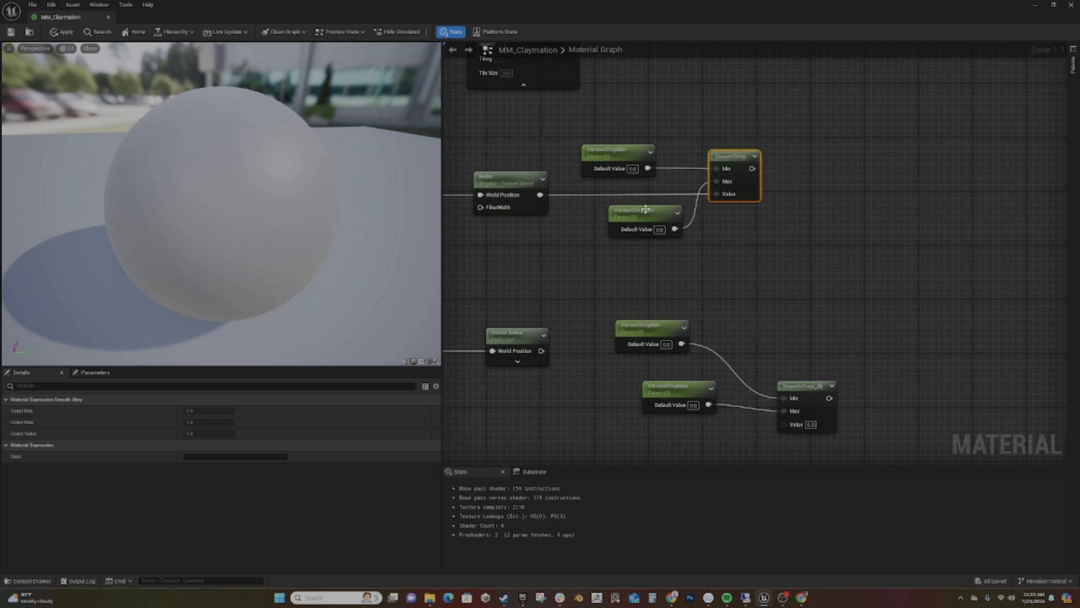
left_click_drag(619, 153, 640, 119)
left_click_drag(636, 232, 628, 178)
- Rename the Noise branch's step parameters SimplexStepMin and SimplexStepMax
left_click(636, 123)
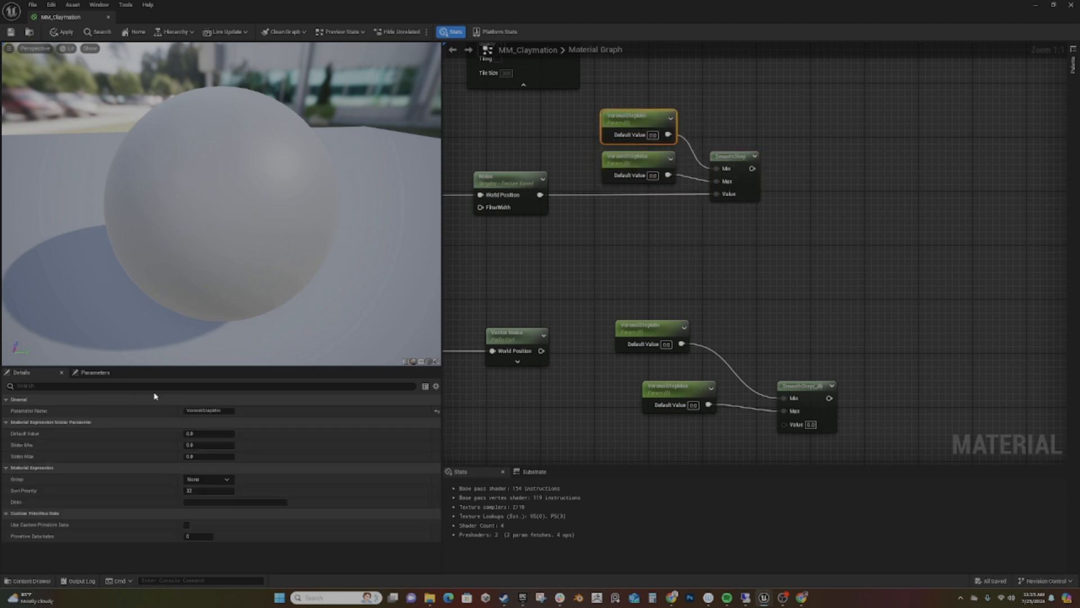
left_click_drag(204, 411, 186, 411)
left_click(641, 161)
left_click_drag(203, 410, 173, 409)
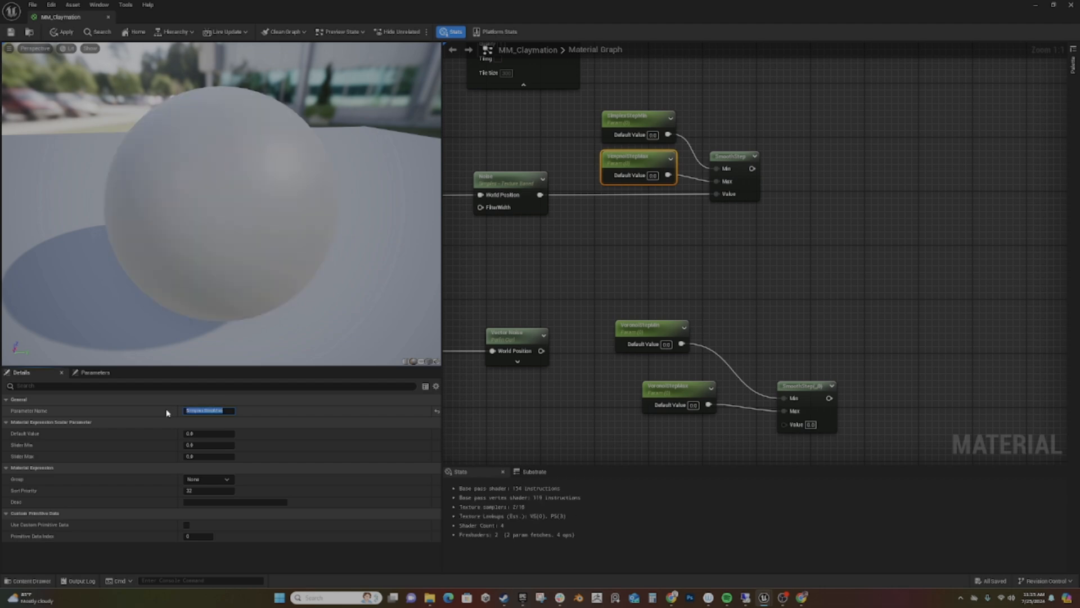
- Connect the Perlin Curl noise to the remaining SmoothStep's Value input and arrange that SmoothStep and its two parameters compactly
right_click_drag(711, 307, 706, 274)
left_click_drag(802, 353, 758, 289)
left_click_drag(538, 317, 733, 329)
left_click_drag(750, 286, 731, 279)
left_click_drag(619, 297, 605, 243)
left_click_drag(654, 357, 613, 282)
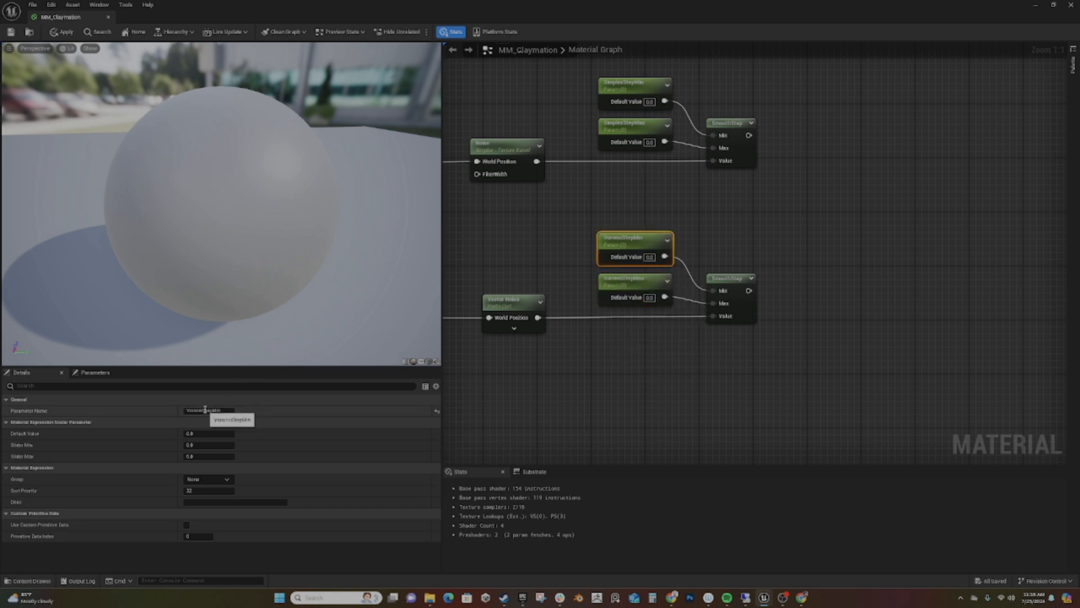
- Rename the Perlin Curl branch's step parameters PerlinStepMin and PerlinStepMax
left_click_drag(203, 410, 148, 410)
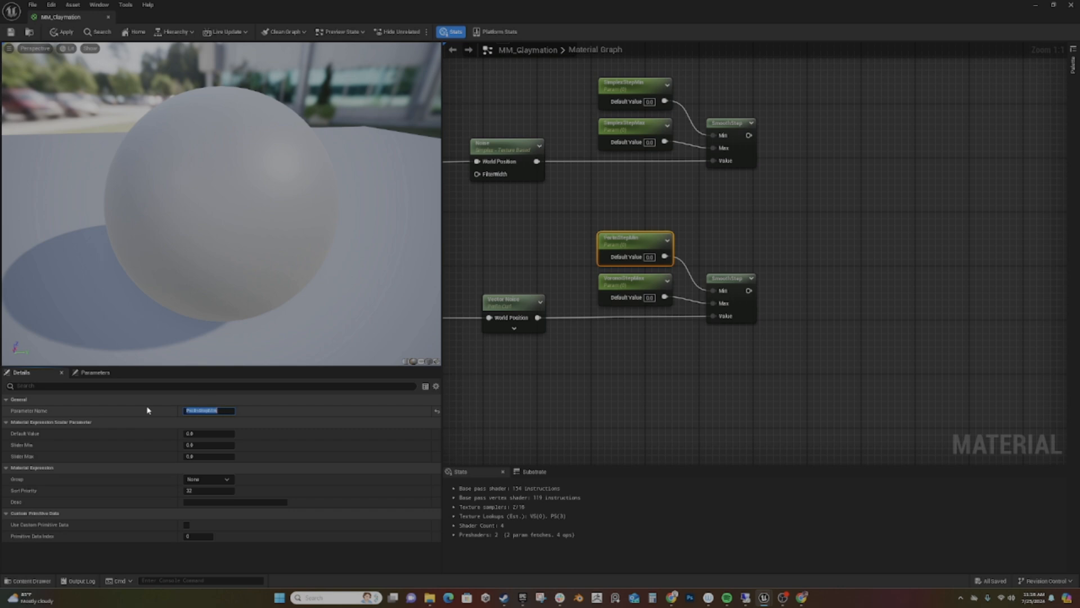
left_click(604, 281)
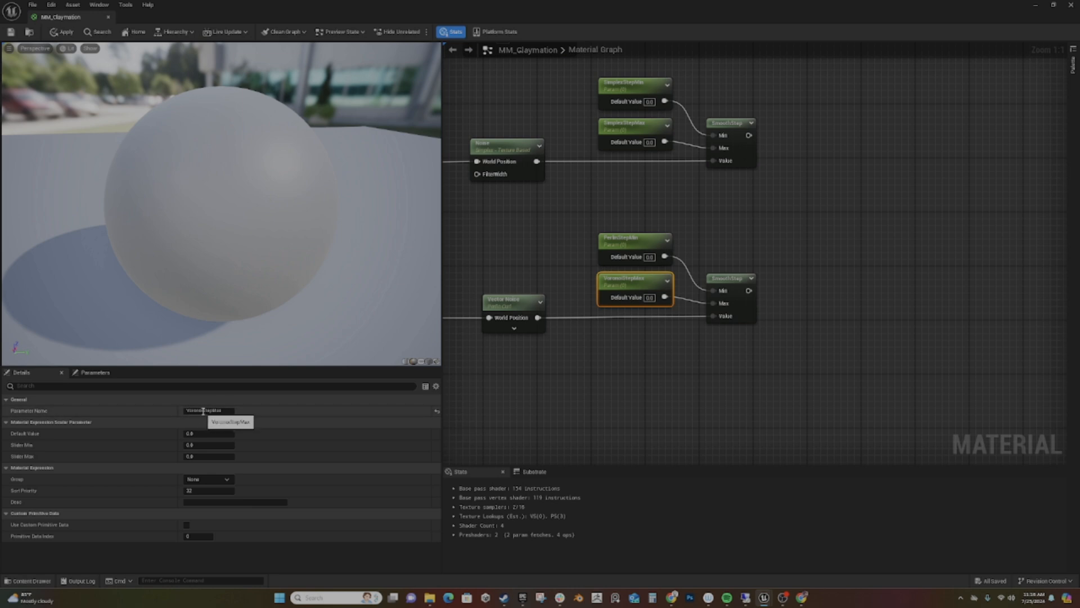
left_click_drag(202, 411, 167, 417)
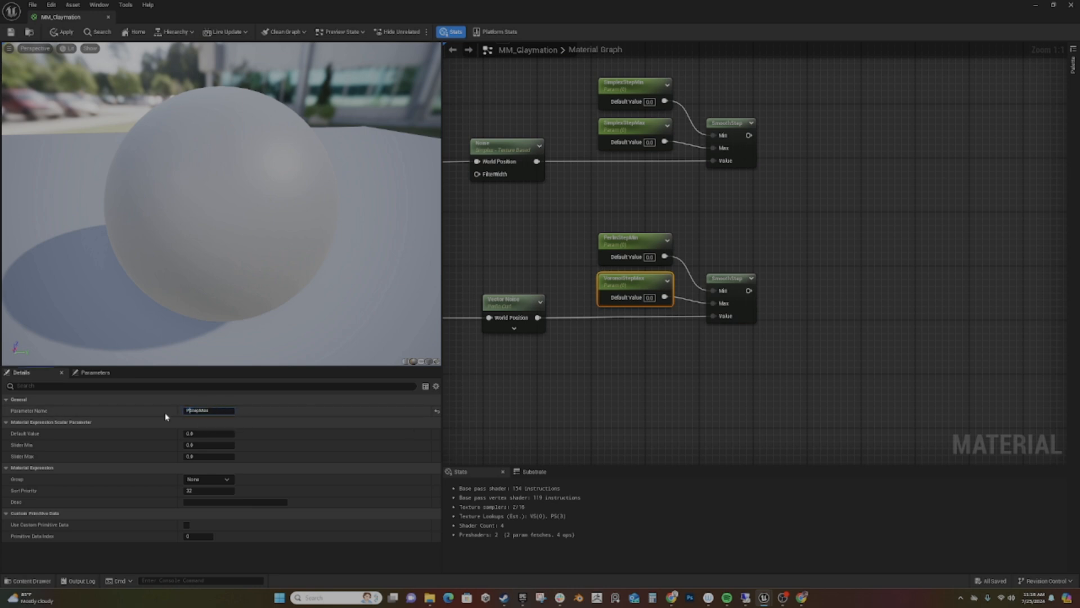
key("Return")
- Add a Multiply node fed by the output of the Perlin branch's SmoothStep
right_click_drag(780, 282, 676, 317)
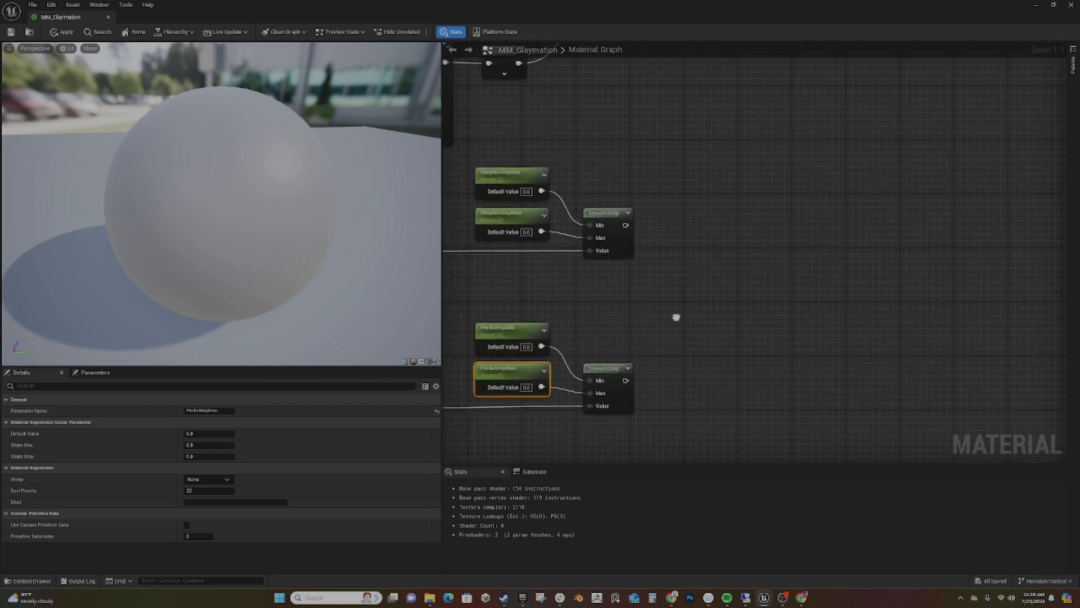
left_click_drag(632, 378, 698, 348)
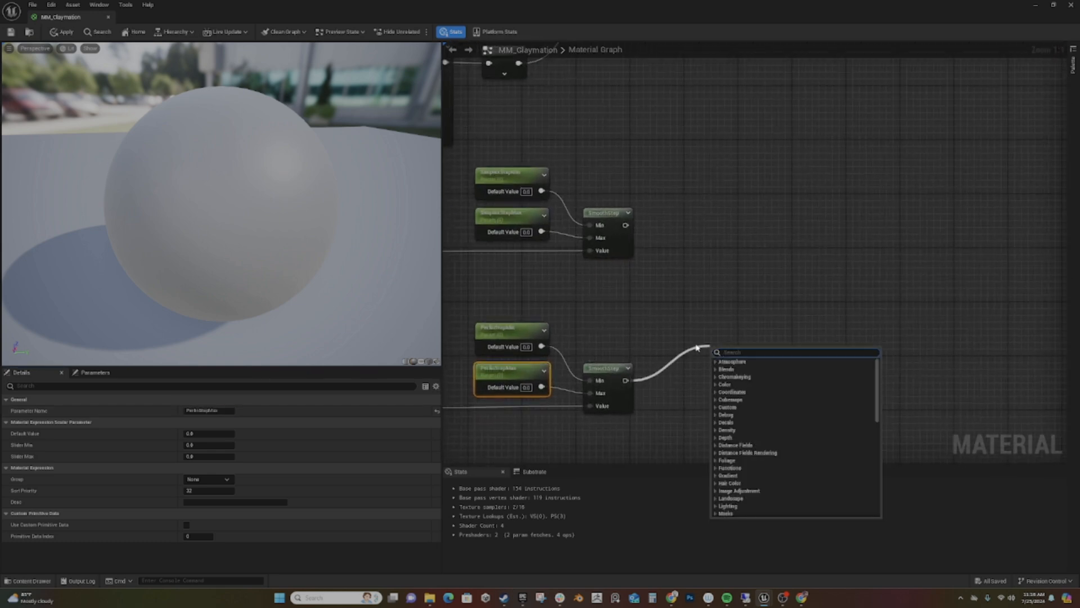
type("*")
key("Return")
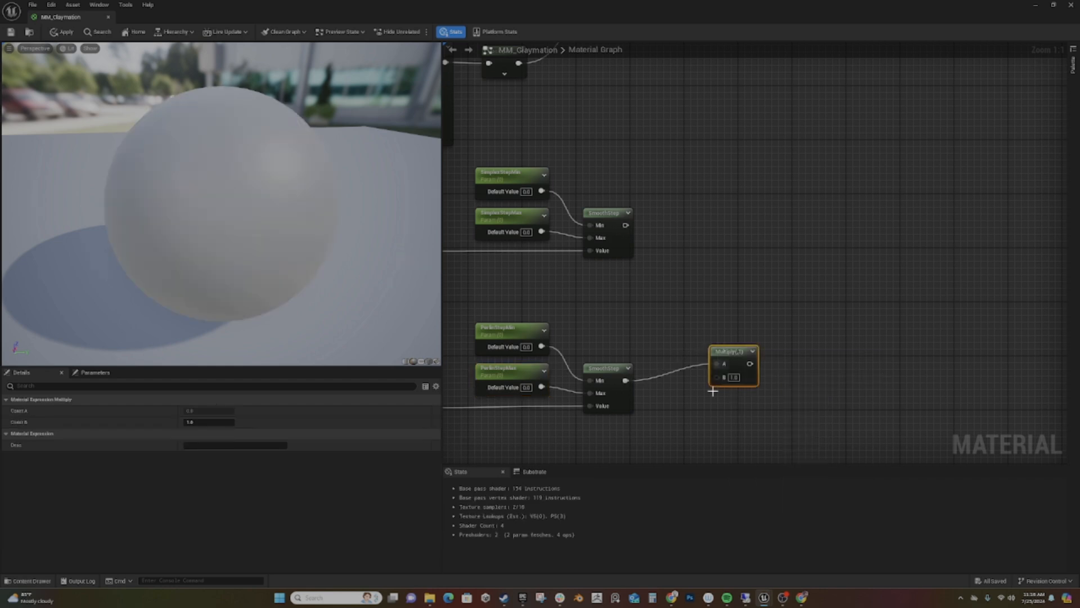
- Create a scalar parameter named PerlinStrength for the Multiply's B input and align both nodes beside the Perlin SmoothStep
left_click_drag(721, 377, 674, 421)
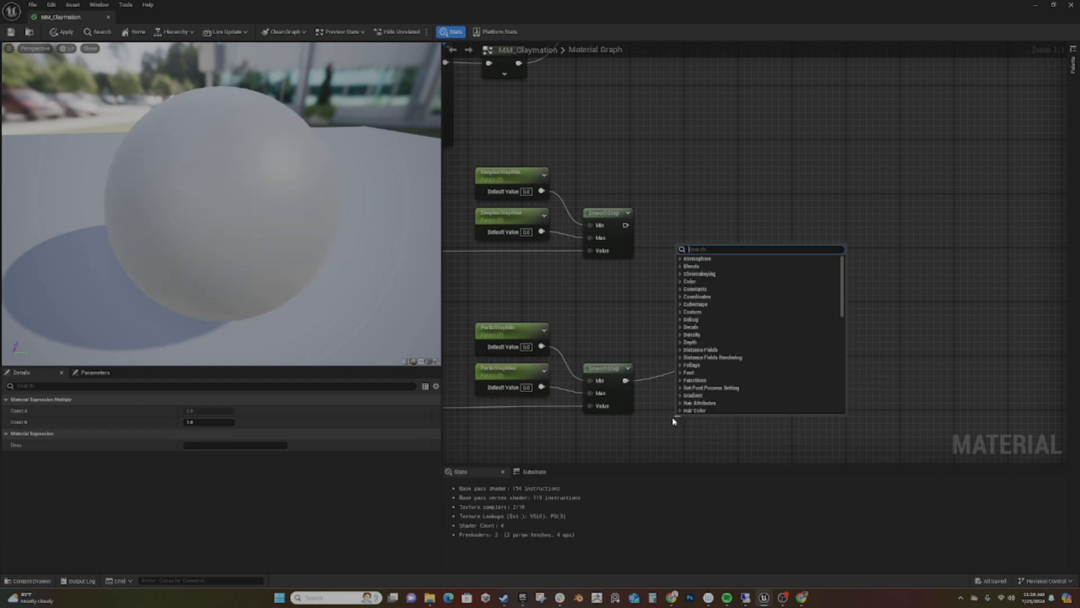
type("sca")
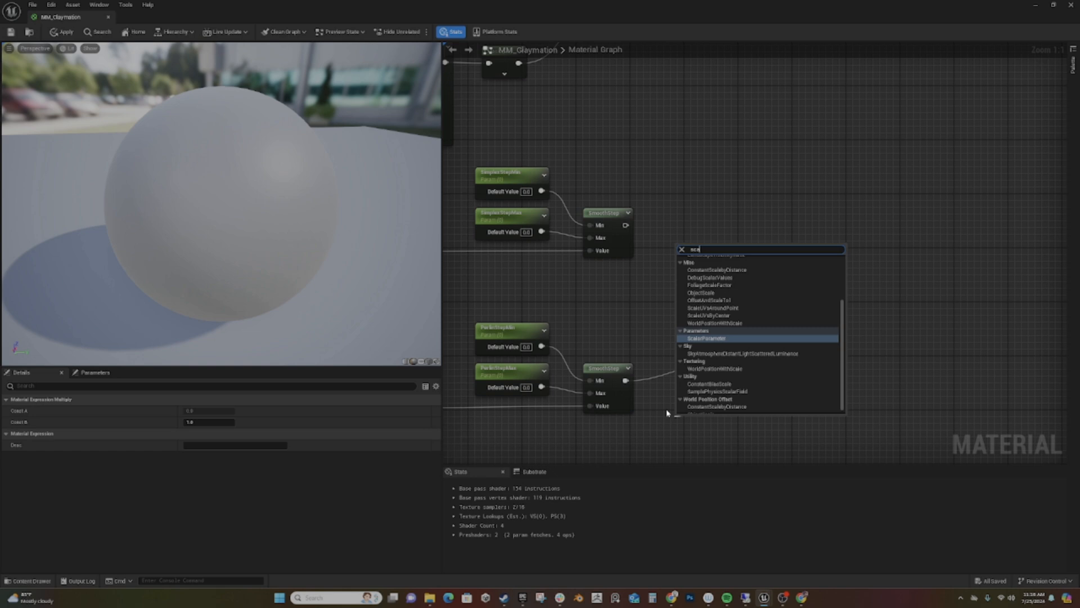
key("Return")
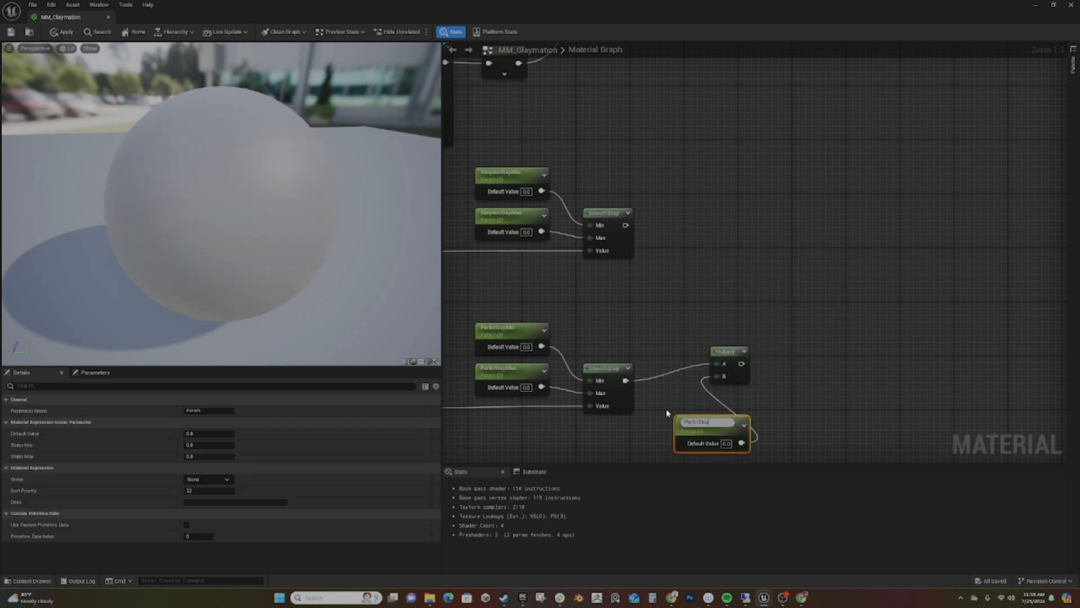
key("Return")
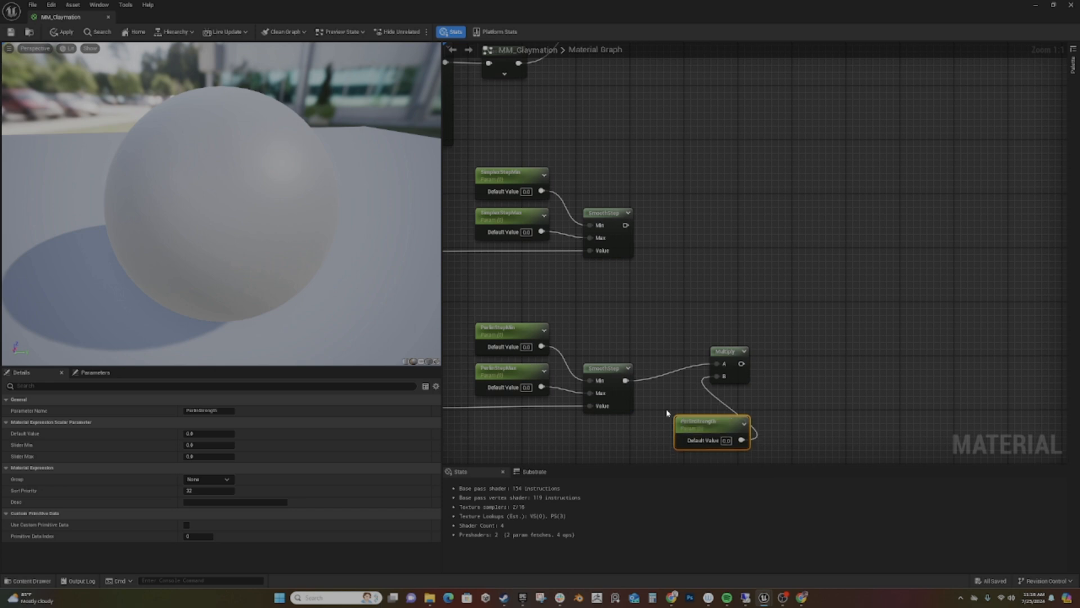
left_click_drag(708, 417, 594, 428)
left_click_drag(725, 351, 721, 368)
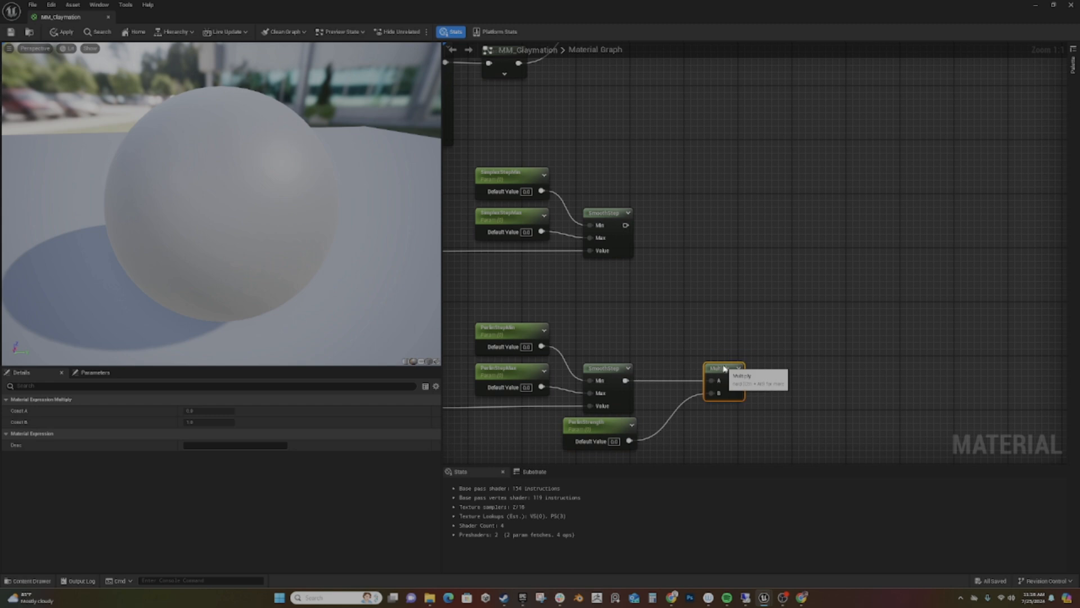
- Copy the Multiply and its strength parameter to the Simplex branch and connect that branch's SmoothStep to the copy's A input
left_click(602, 425, "shift")
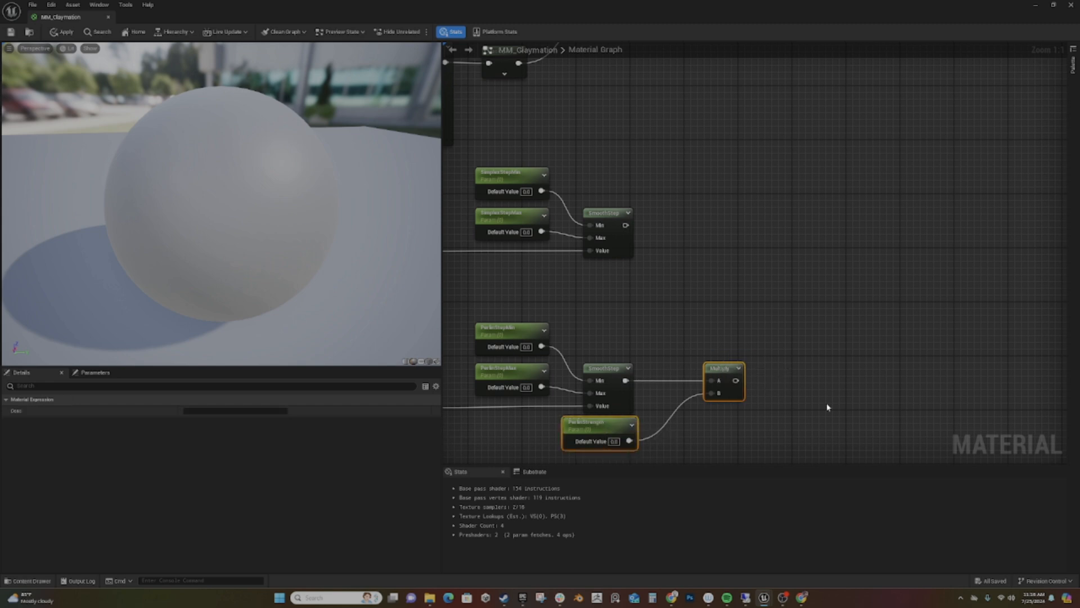
key("ctrl+v")
right_click_drag(716, 289, 703, 353)
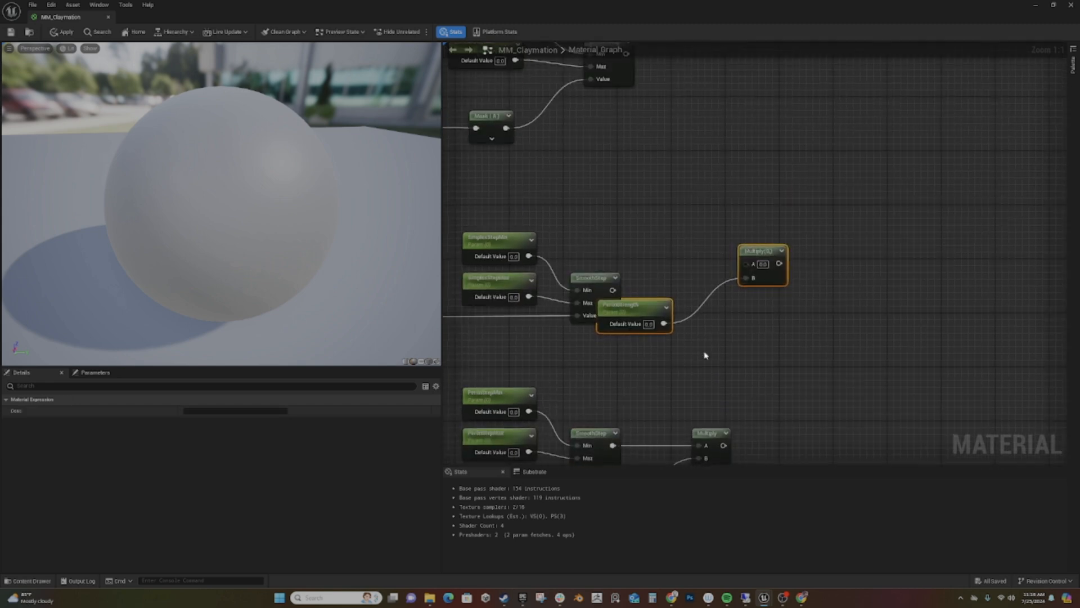
left_click_drag(760, 252, 733, 279)
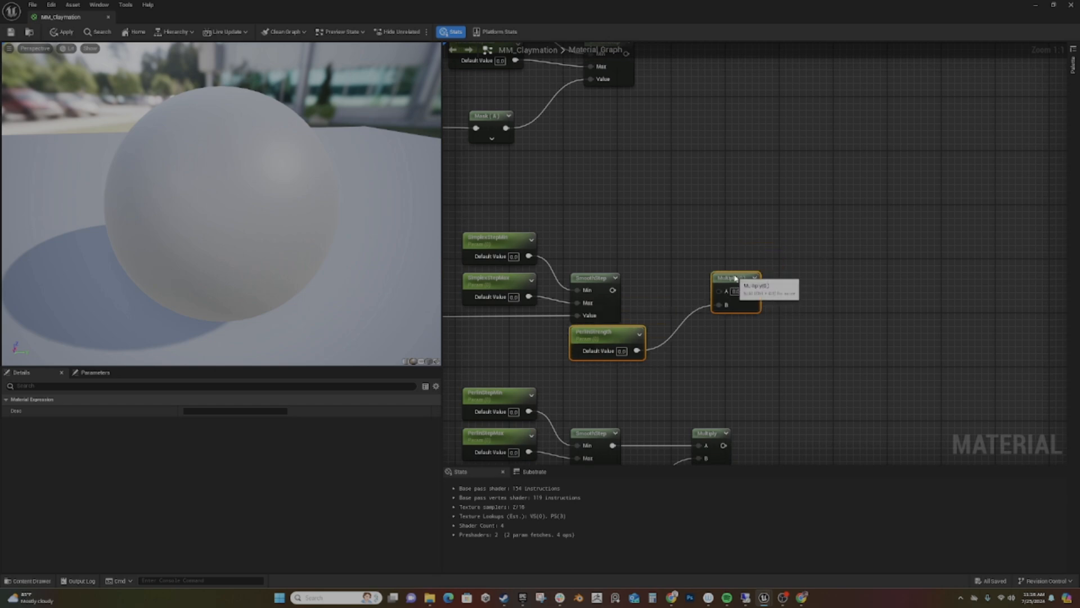
left_click_drag(613, 290, 721, 291)
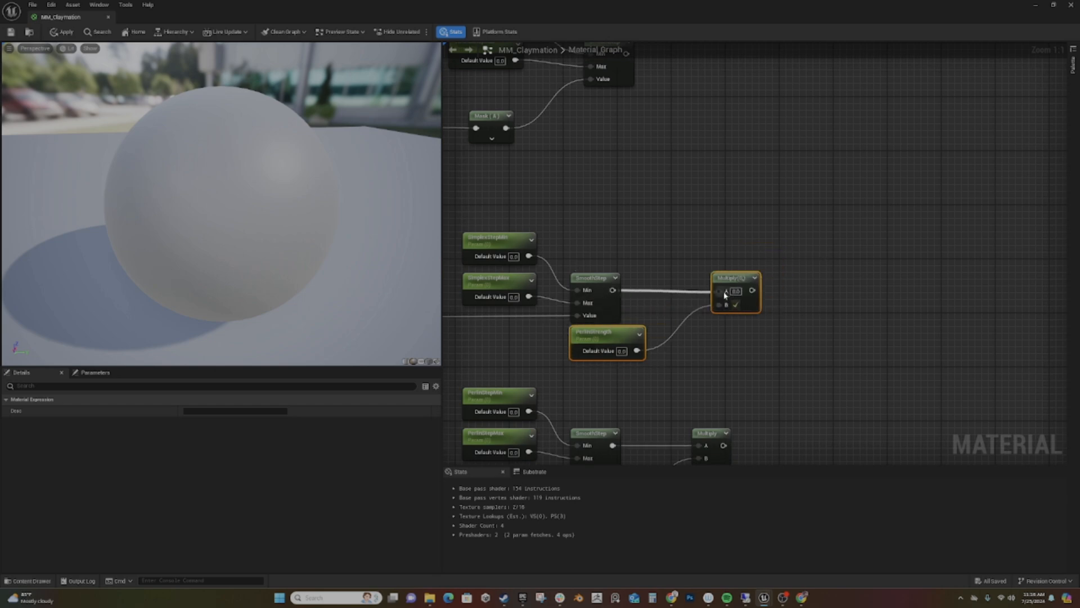
- Rename the Simplex branch's copied strength parameter SimplexStrength
left_click(612, 334)
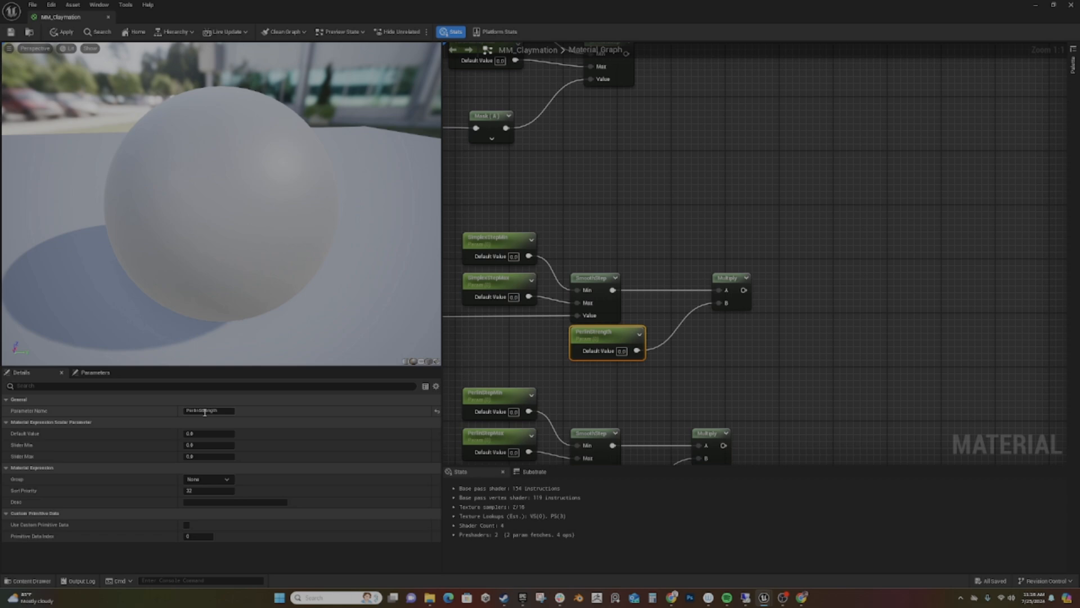
left_click_drag(200, 411, 133, 411)
key("Return")
- Paste another Multiply and strength parameter into the Voronoi branch and connect the Voronoi SmoothStep to the Multiply's A input
right_click_drag(696, 199, 658, 344)
key("ctrl+v")
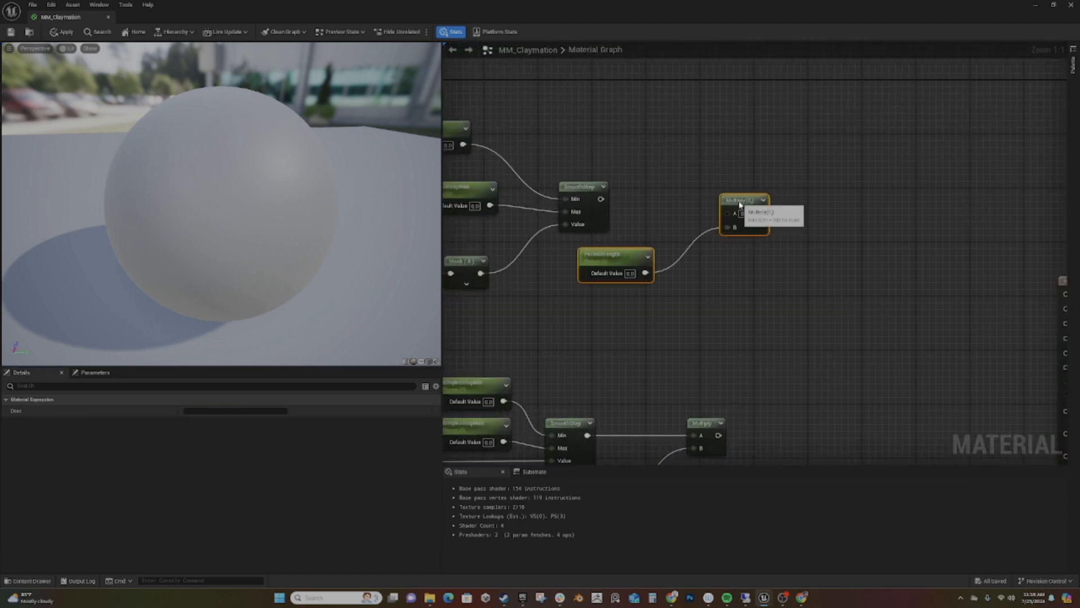
left_click_drag(736, 199, 704, 192)
left_click_drag(601, 199, 695, 191)
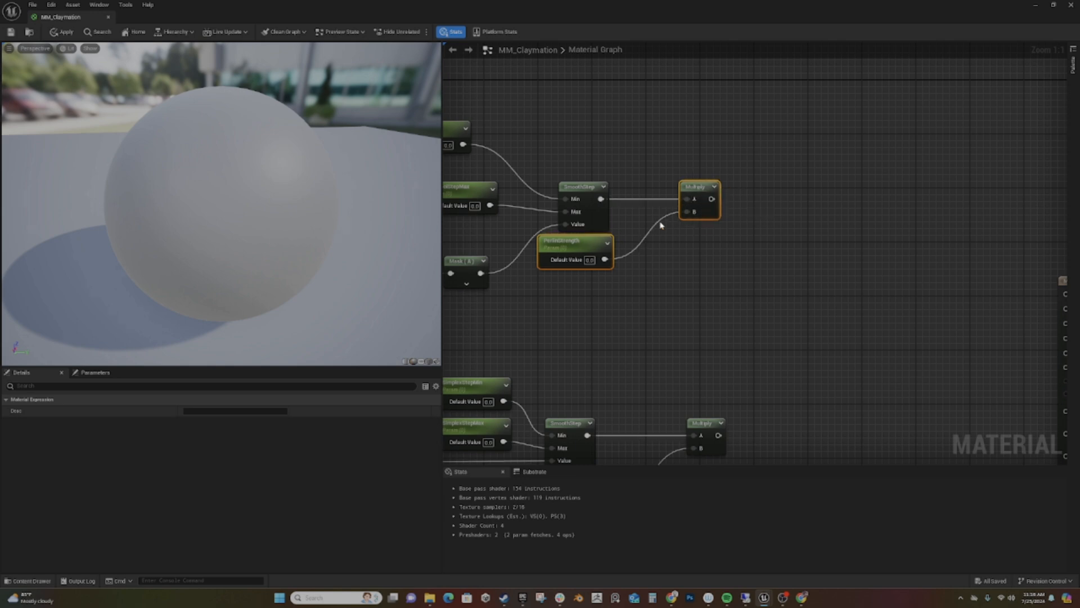
- Rename the Voronoi branch's copied strength parameter VoronoiStrength
left_click(554, 254)
left_click_drag(197, 410, 134, 407)
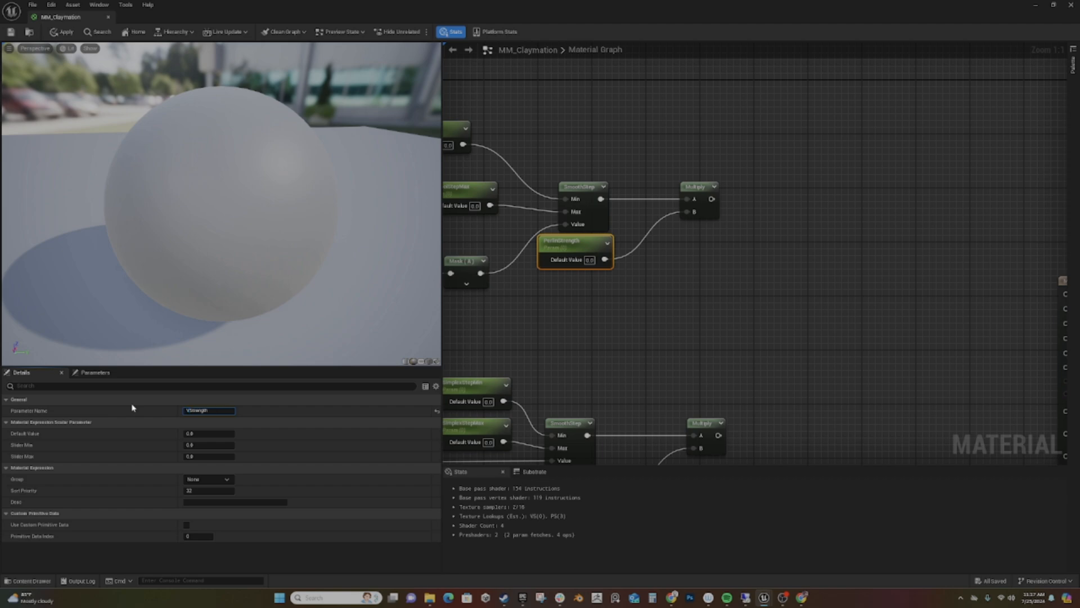
key("Return")
- Sum the Voronoi and Simplex branches with an Add node, using their Multiply outputs as inputs A and B
right_click_drag(766, 321, 742, 175)
scroll(700, 297, "down", 2)
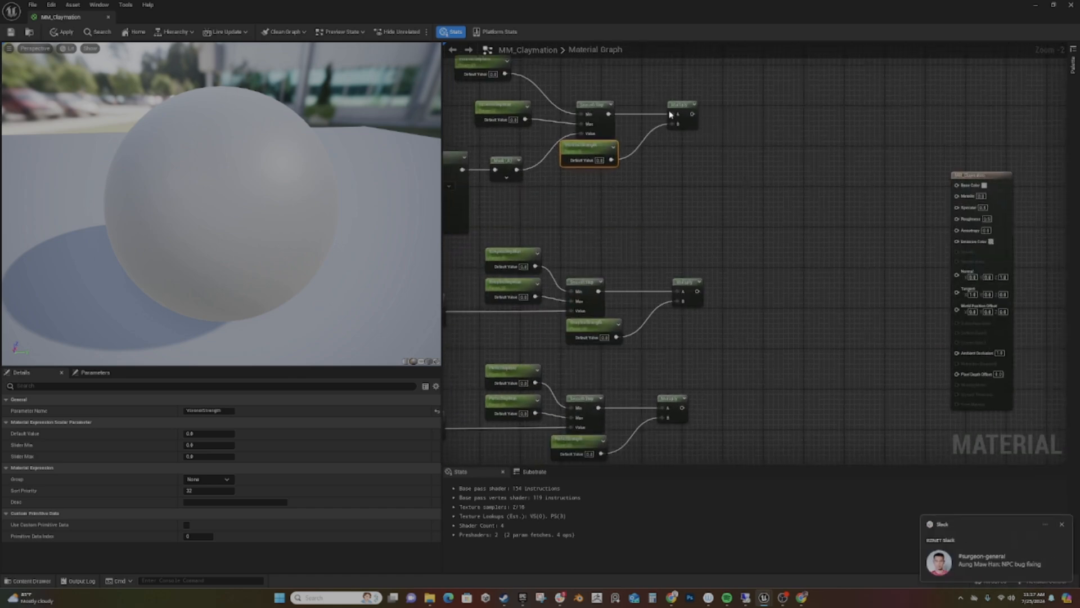
left_click(1063, 525)
left_click(1063, 525)
left_click_drag(692, 114, 766, 216)
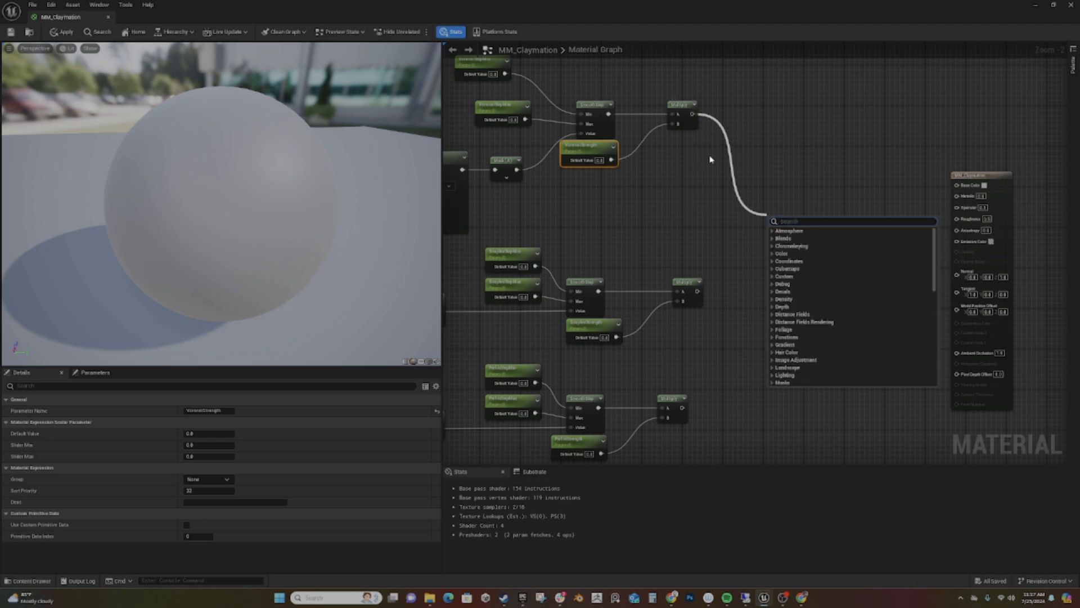
type("+")
key("Return")
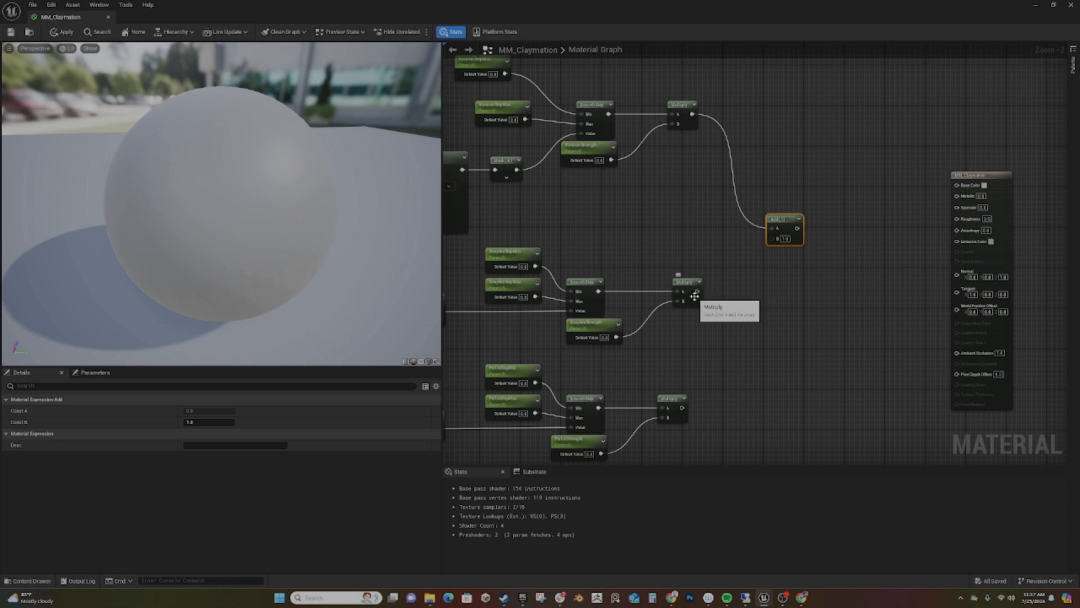
left_click_drag(698, 293, 769, 243)
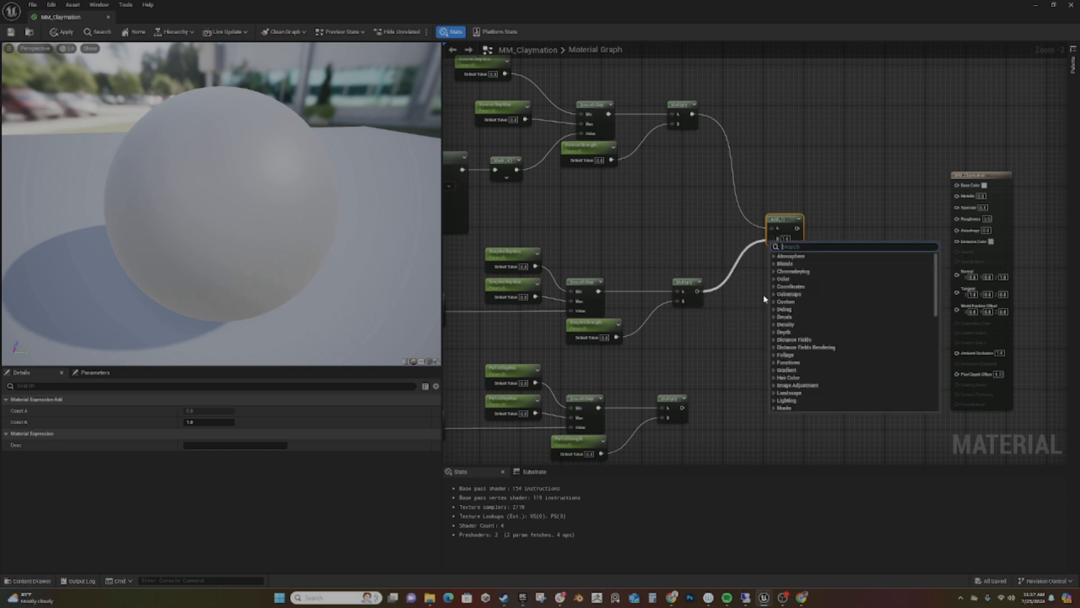
left_click(748, 289)
left_click_drag(698, 291, 772, 242)
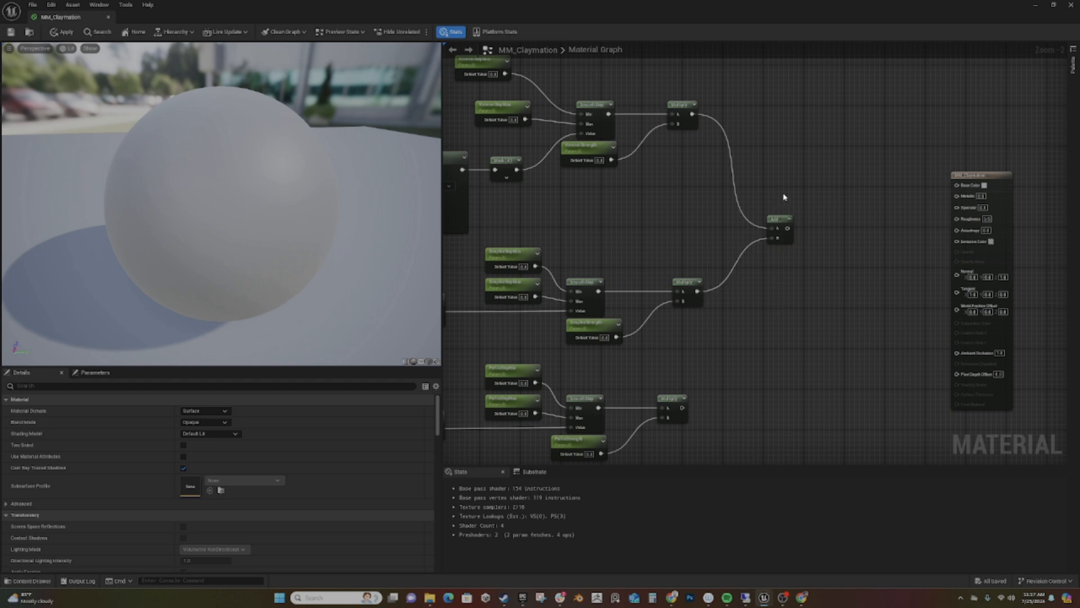
- Duplicate the Add node to combine the first sum with the Perlin Multiply, and connect the result to the material's Base Color
left_click(780, 222)
key("ctrl+v")
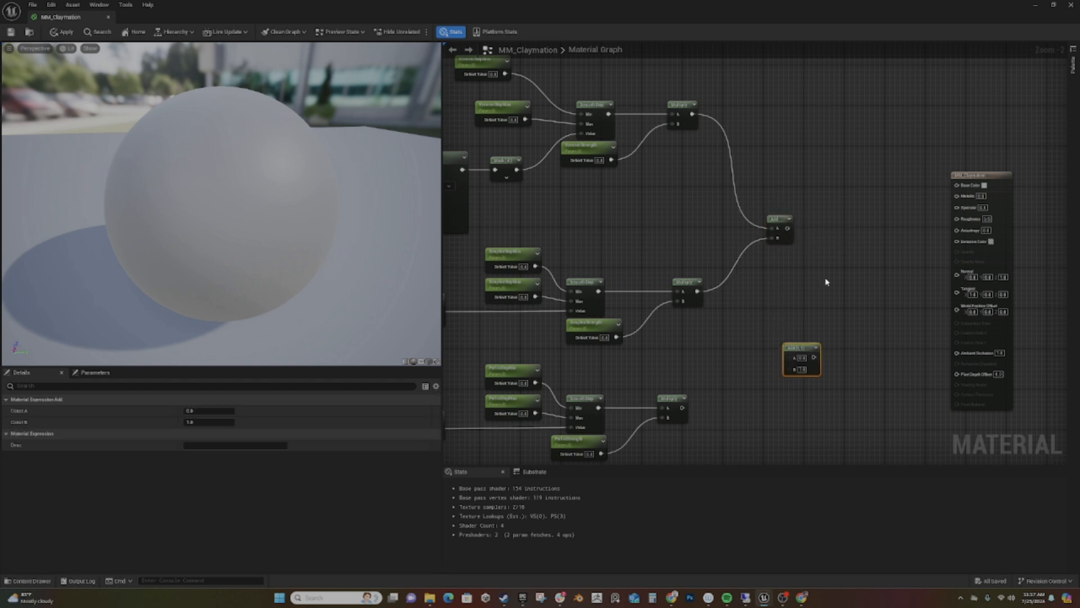
left_click_drag(787, 228, 786, 365)
left_click_drag(687, 406, 957, 185)
right_click_drag(788, 330, 968, 279)
- Set the default values of SimplexStrength, PerlinStrength and VoronoiStrength to 1
right_click_drag(650, 303, 563, 345)
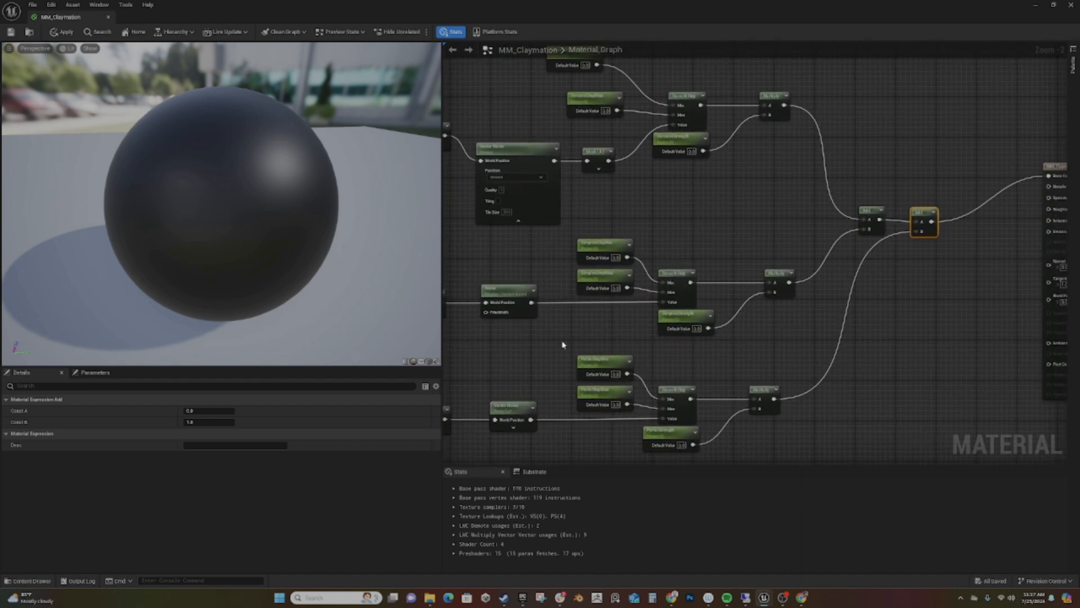
left_click(697, 328)
type("1")
key("Return")
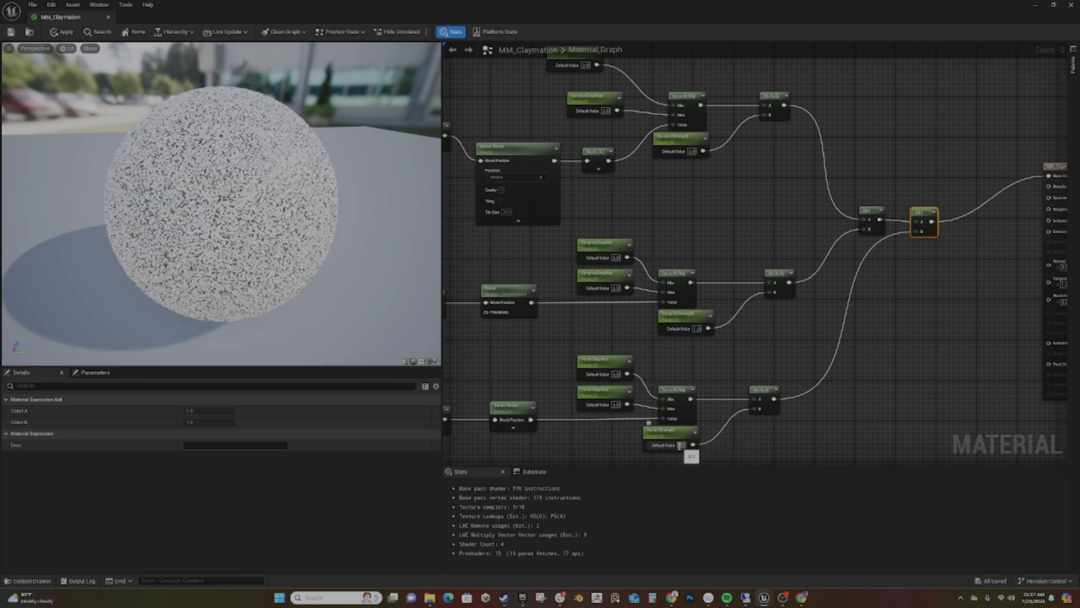
left_click(682, 445)
type("1")
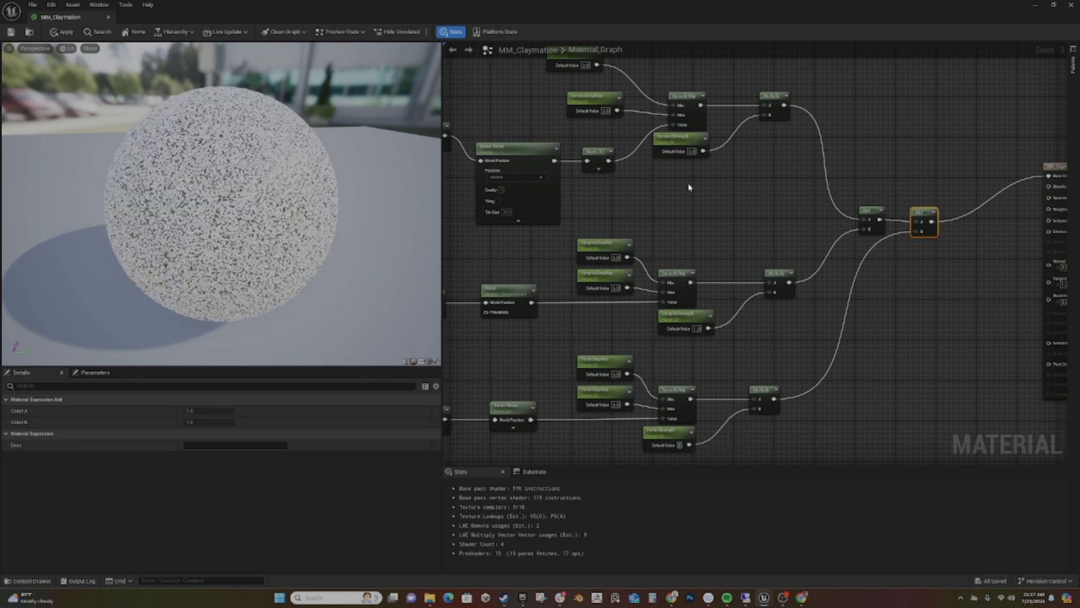
left_click(691, 151)
type("1")
- Align VoronoiStepMin above VoronoiStepMax and set the StepMax defaults of the Voronoi, Simplex and Perlin branches to 1
right_click_drag(703, 207, 814, 294)
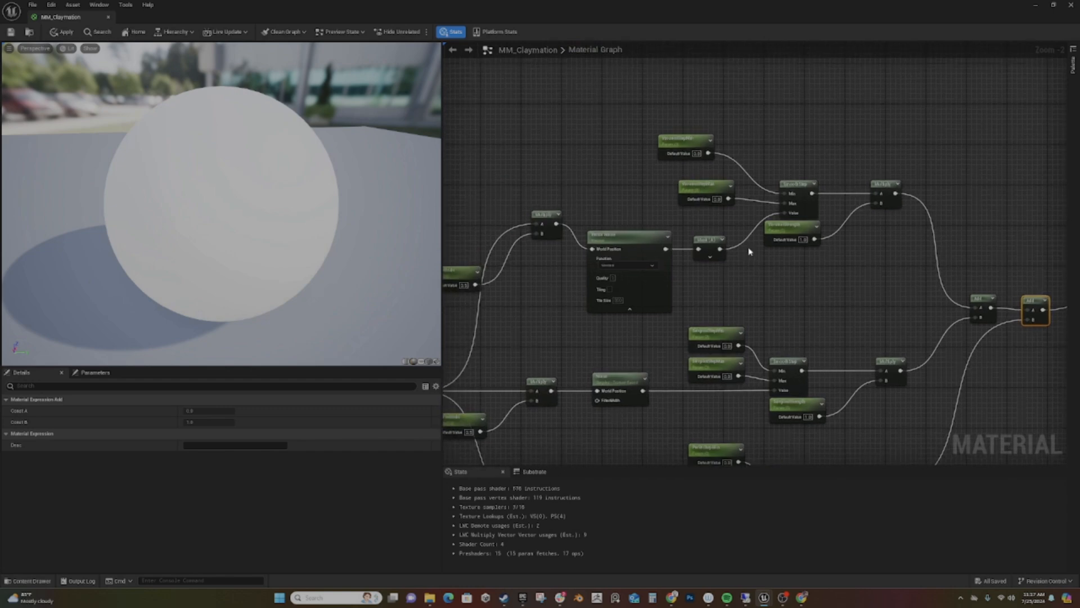
left_click_drag(678, 141, 699, 151)
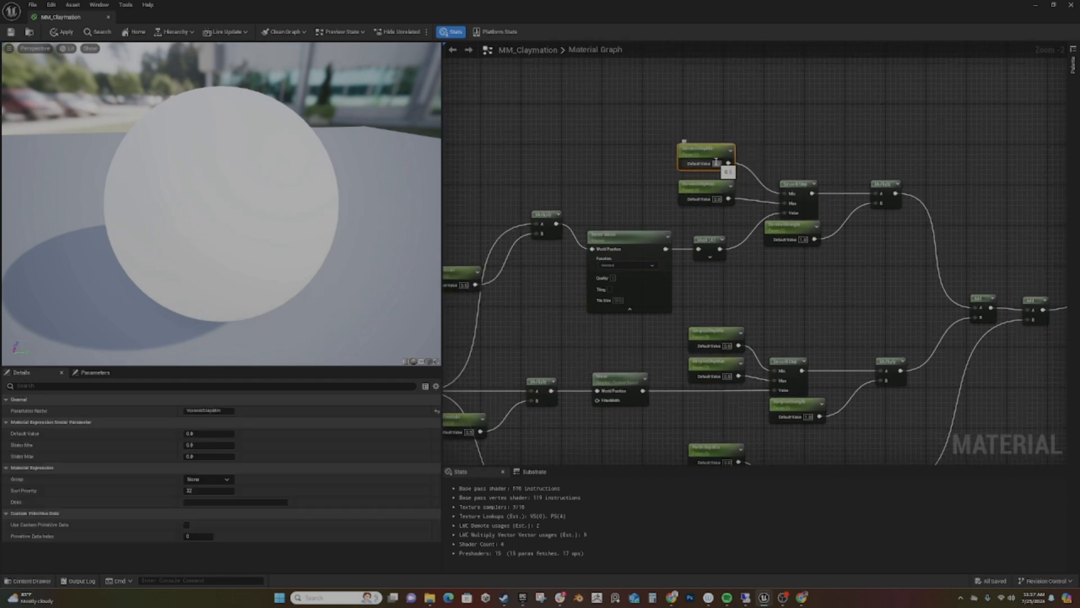
left_click(721, 199)
type("1")
left_click(728, 377)
type("1")
right_click_drag(723, 403, 723, 255)
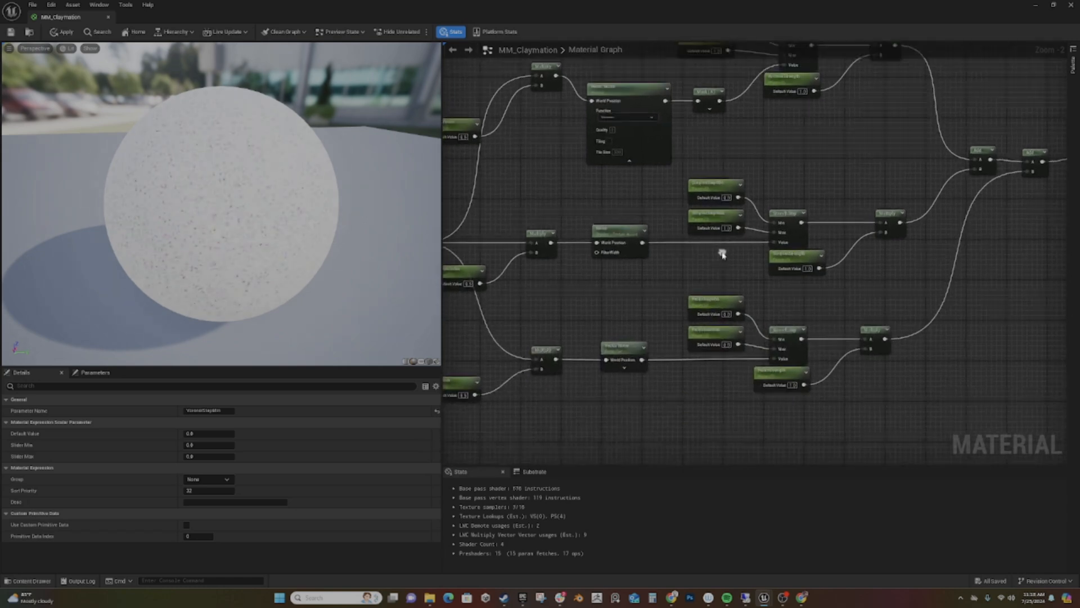
- Set the default value of the VoronoiScale parameter to 0.015
right_click_drag(666, 378, 825, 382)
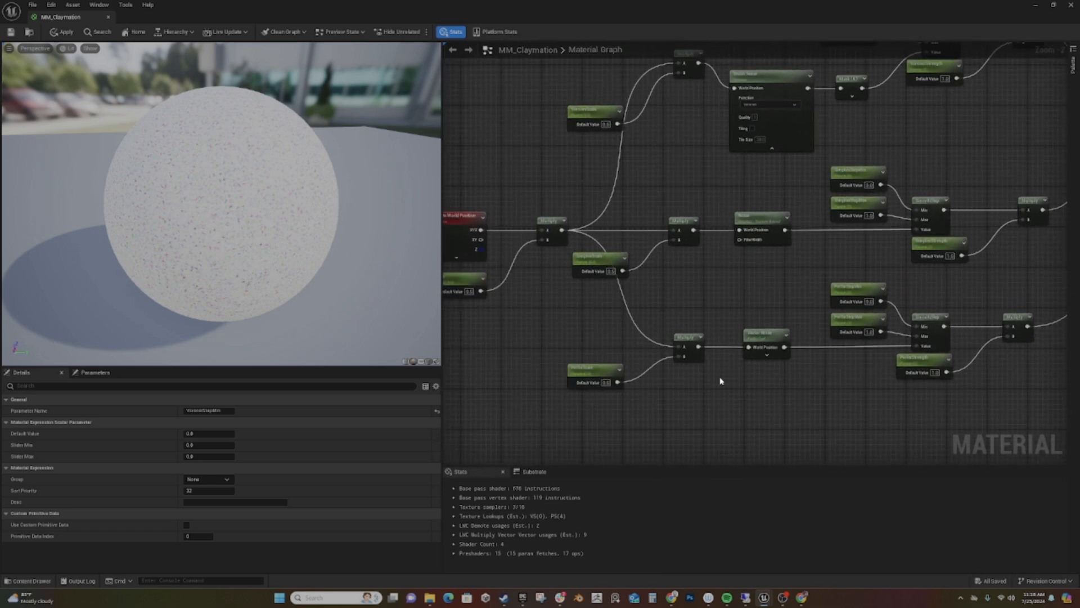
right_click_drag(673, 281, 695, 328)
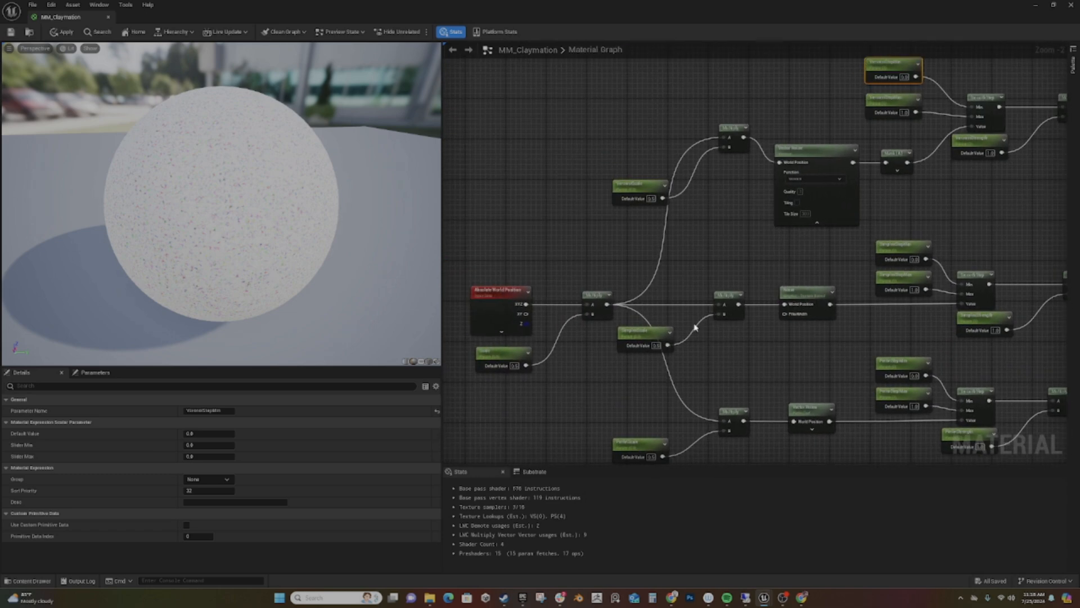
left_click(652, 199)
type("0.015")
key("Return")
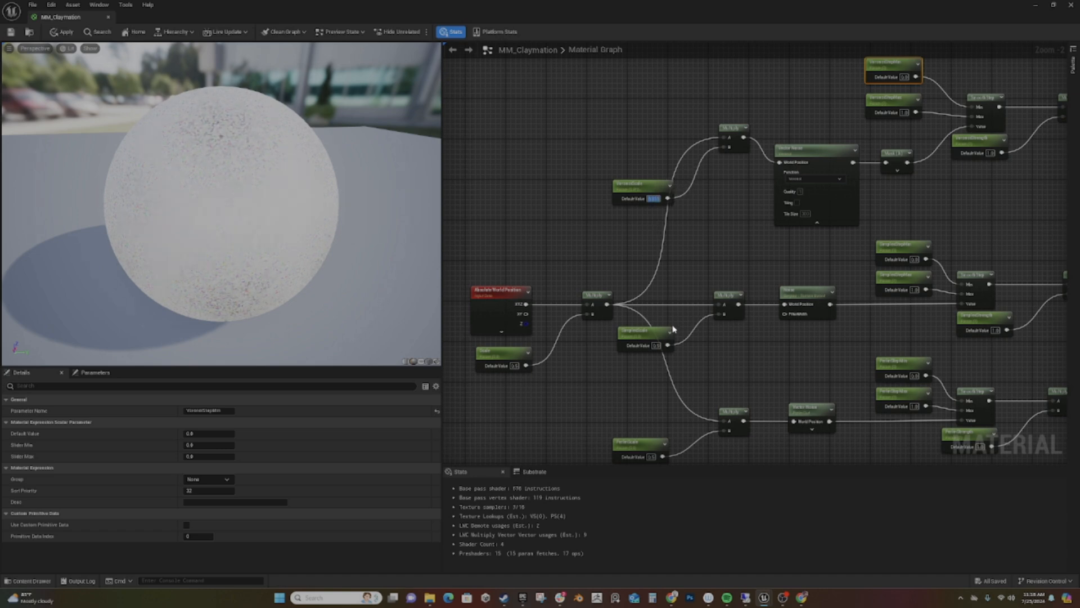
- Set the SimplexScale and PerlinScale default values to 0.01 and inspect the combined noise on the preview sphere
left_click(657, 346)
type("0.1")
key("Return")
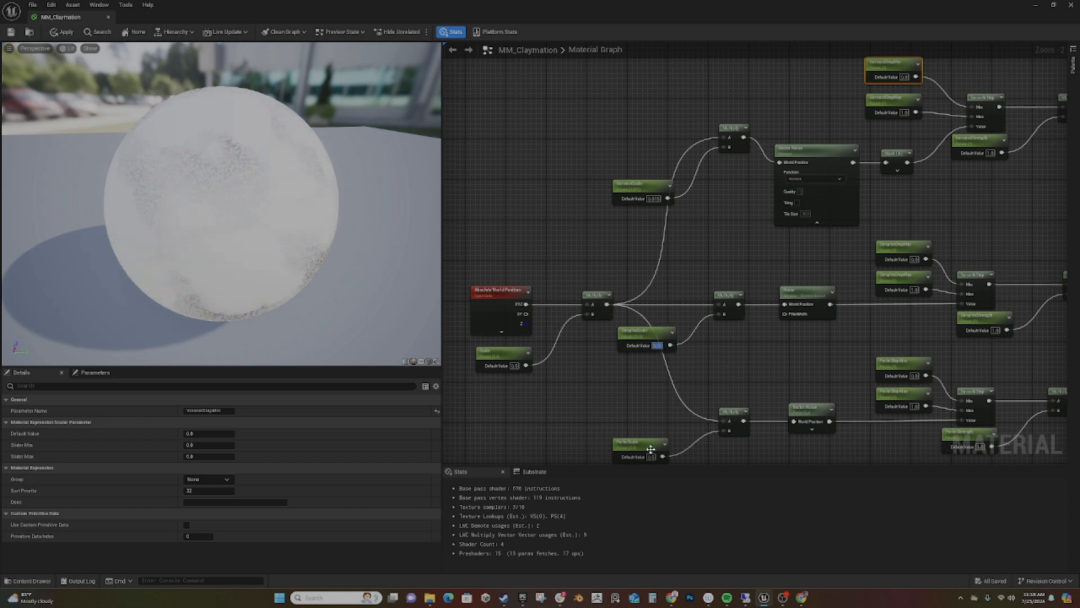
left_click(652, 456)
type("0.01")
key("Return")
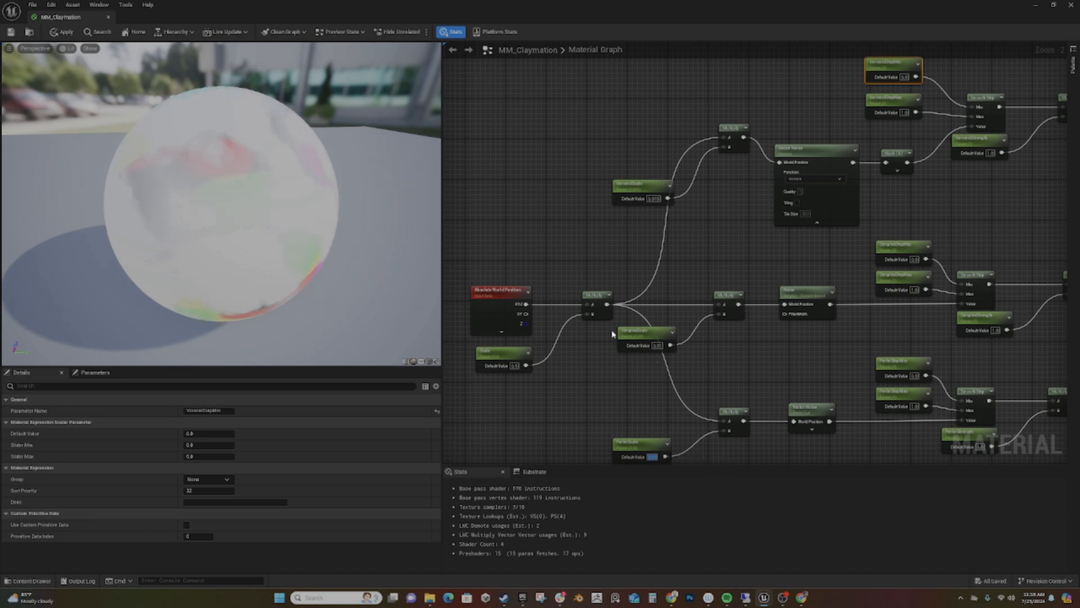
left_click_drag(164, 193, 225, 194)
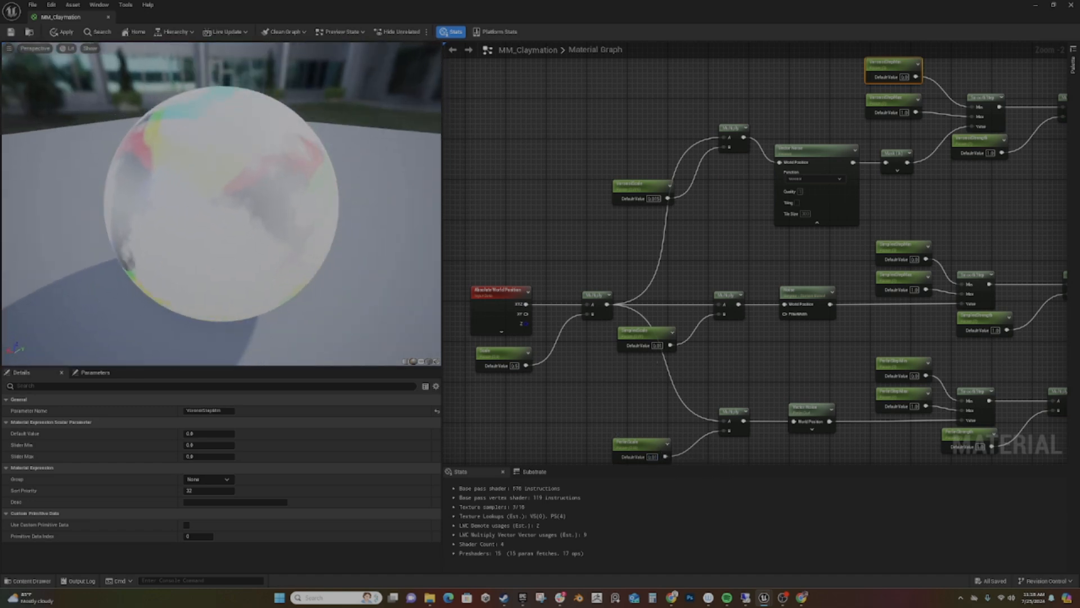
right_click_drag(838, 398, 668, 456)
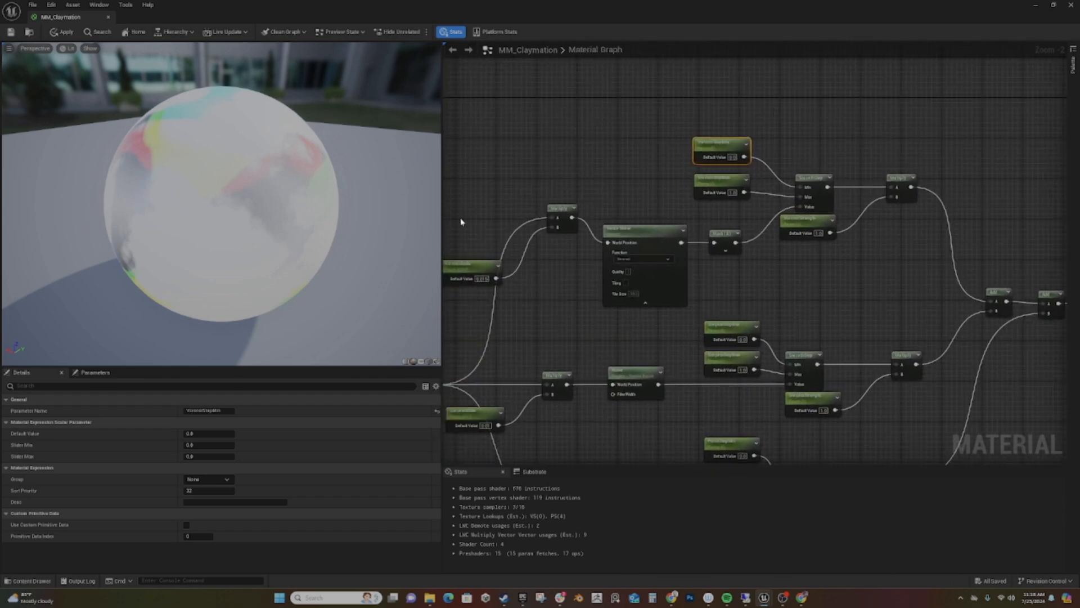
- Align the Voronoi scale Multiply with its noise node and set VoronoiStepMin to 0.25 and VoronoiStepMax to 0.75
left_click_drag(564, 211, 564, 237)
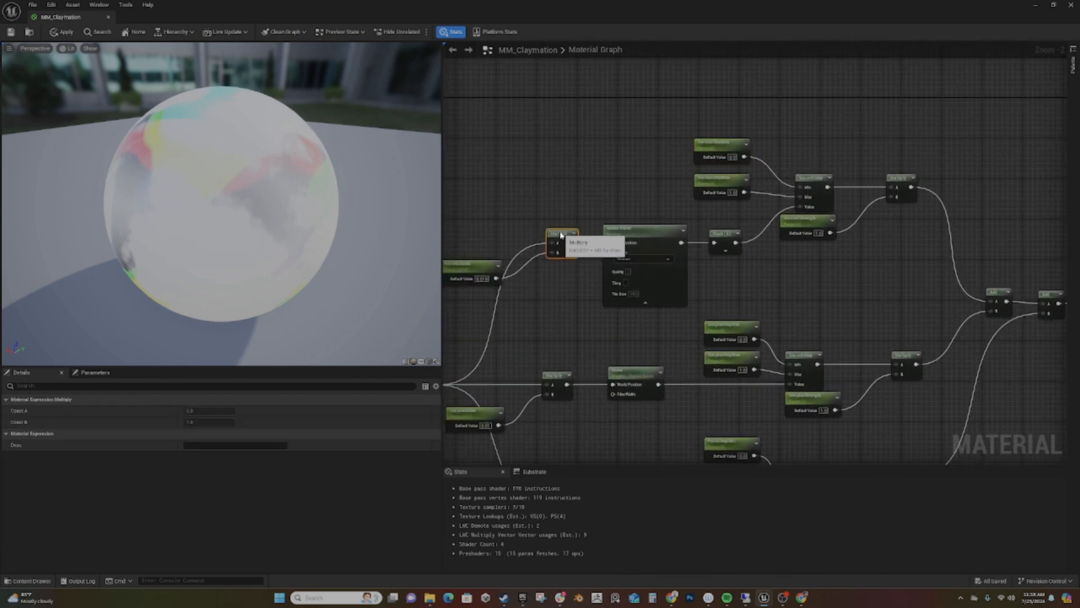
right_click_drag(548, 315, 464, 341)
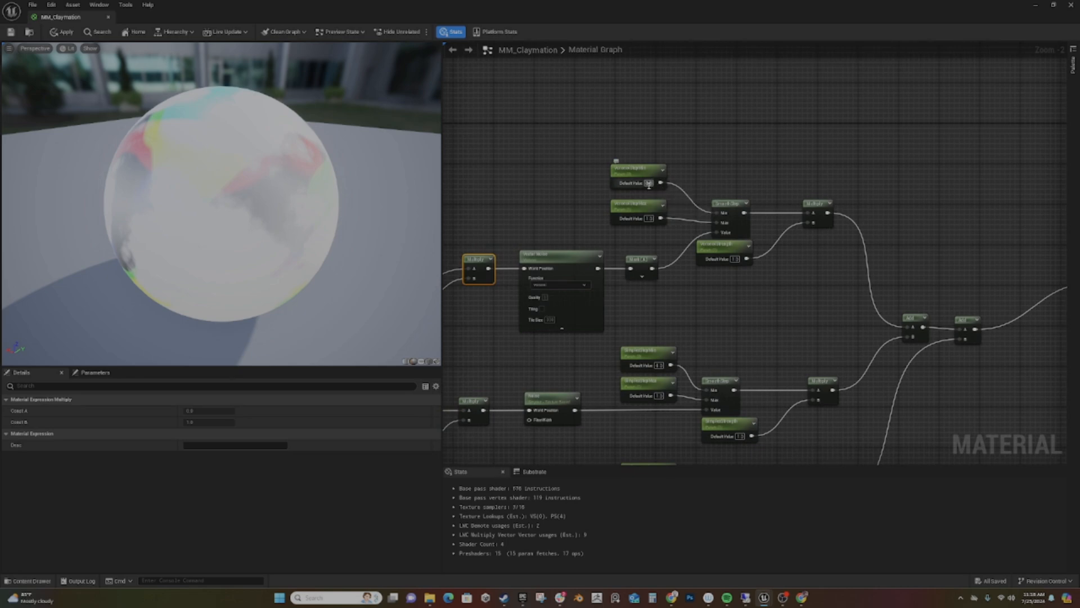
left_click(651, 185)
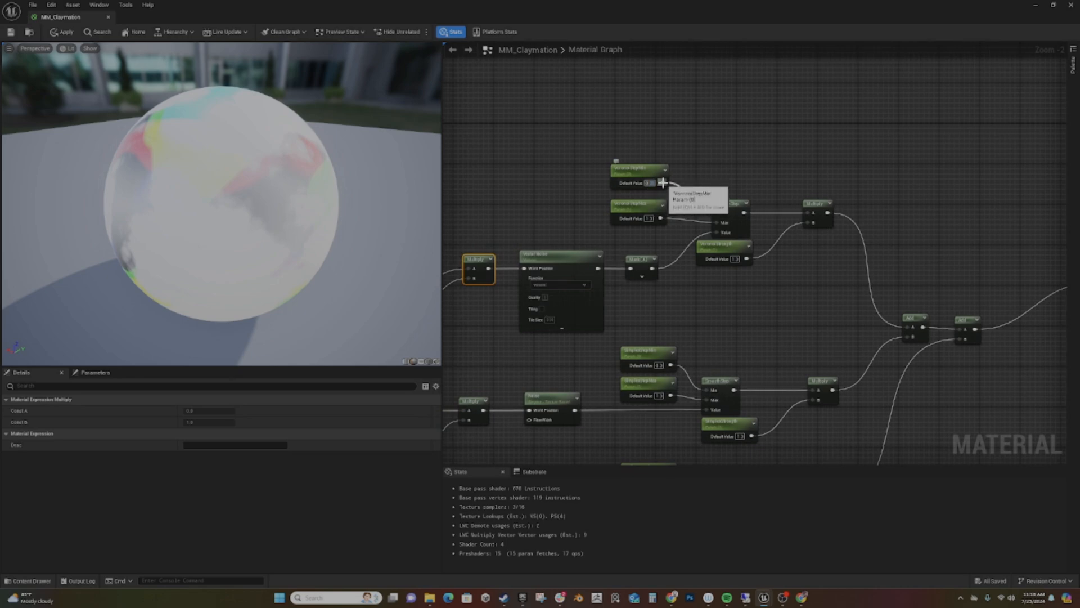
left_click(649, 219)
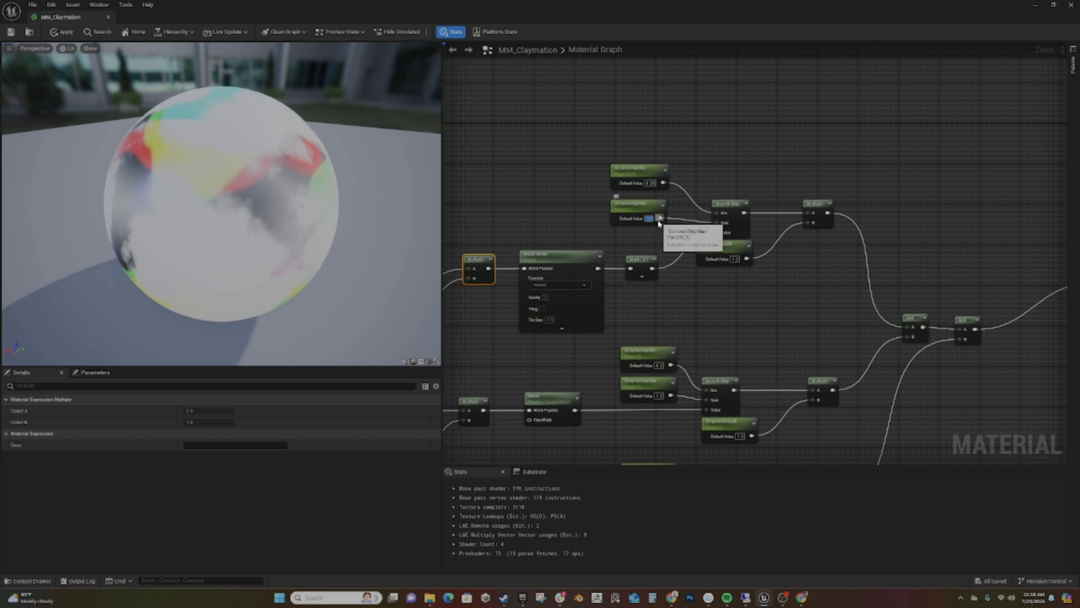
type("1")
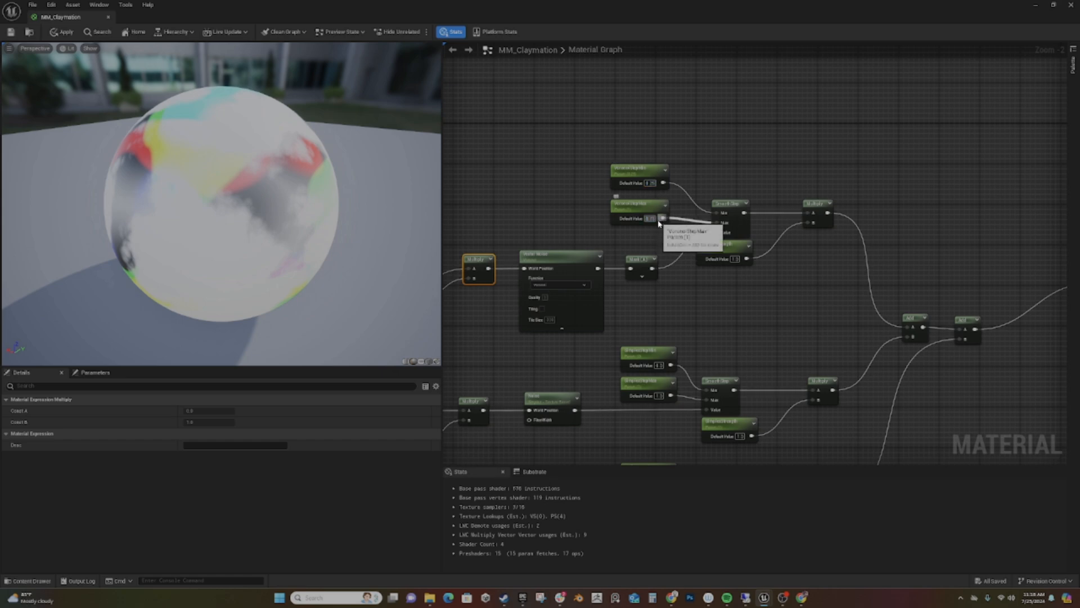
- Set the default values of SimplexStepMin and PerlinStepMin to -1 and check the noise on the preview sphere
right_click_drag(710, 323, 708, 228)
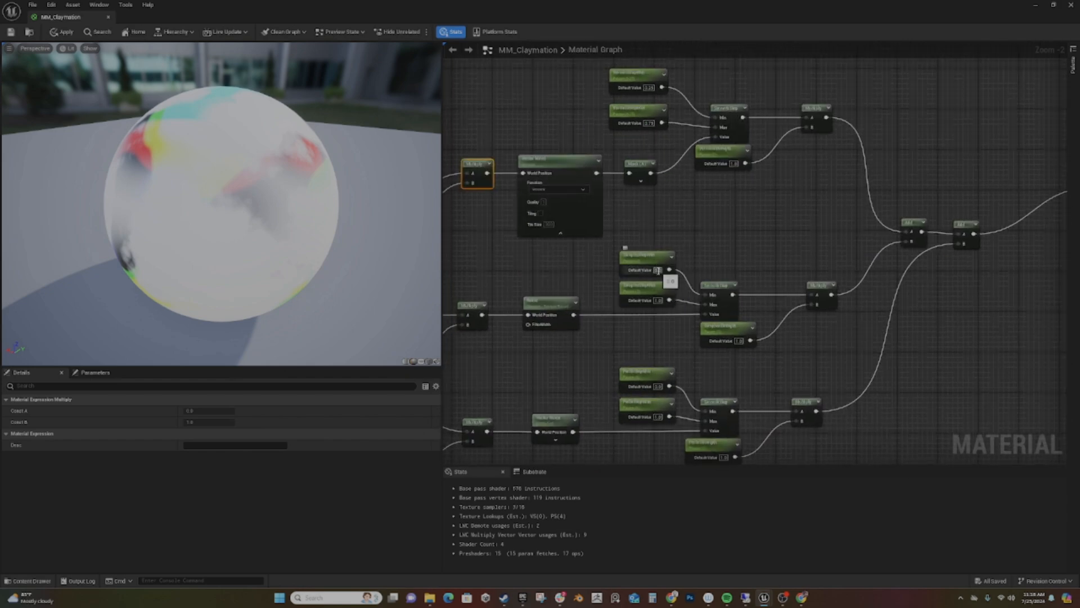
type("0")
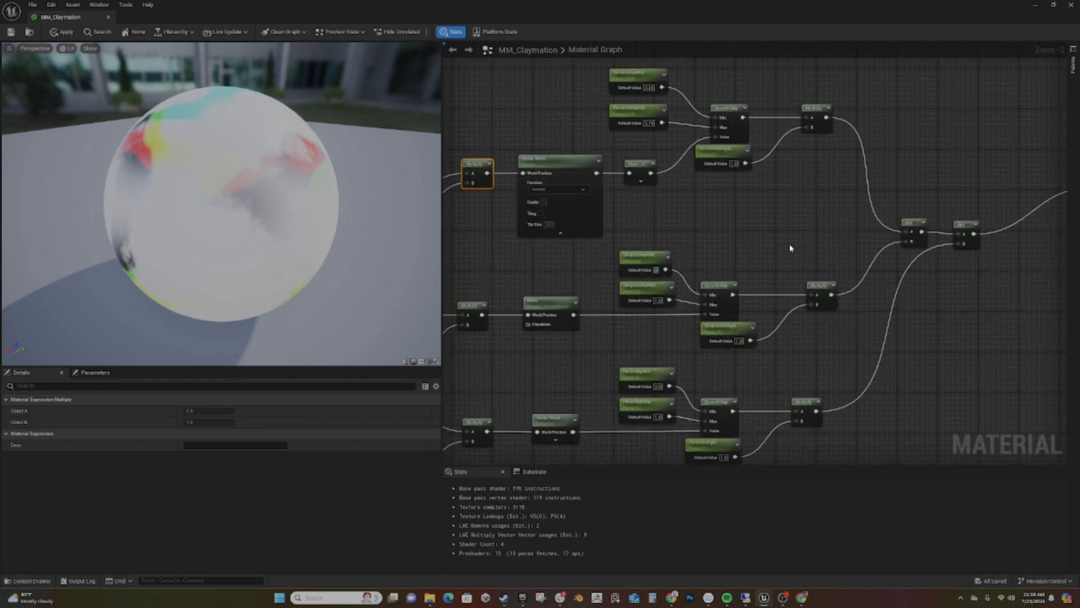
key("Return")
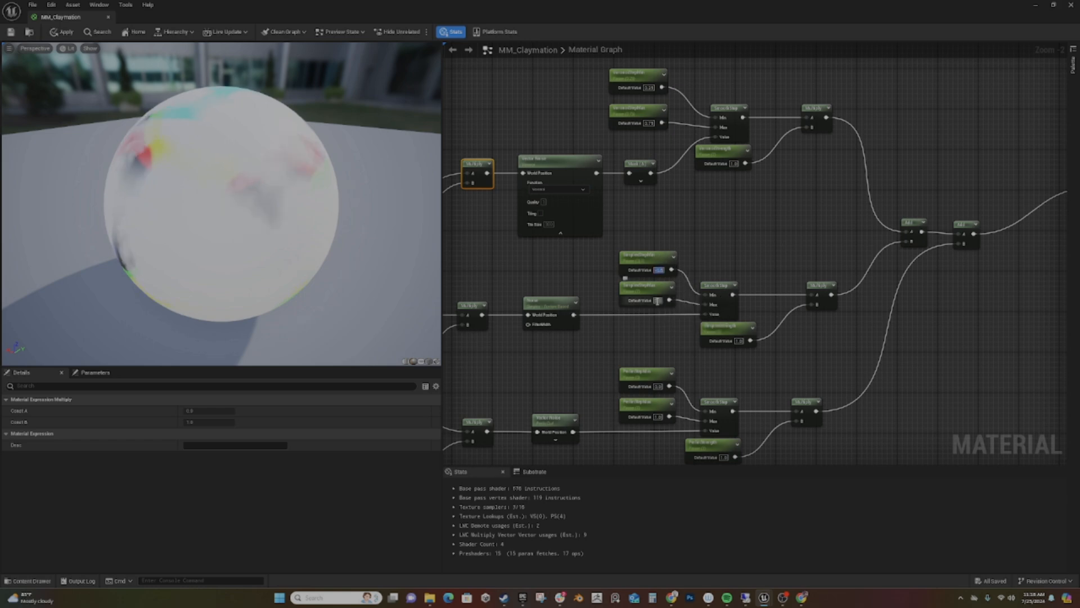
right_click_drag(741, 273, 778, 159)
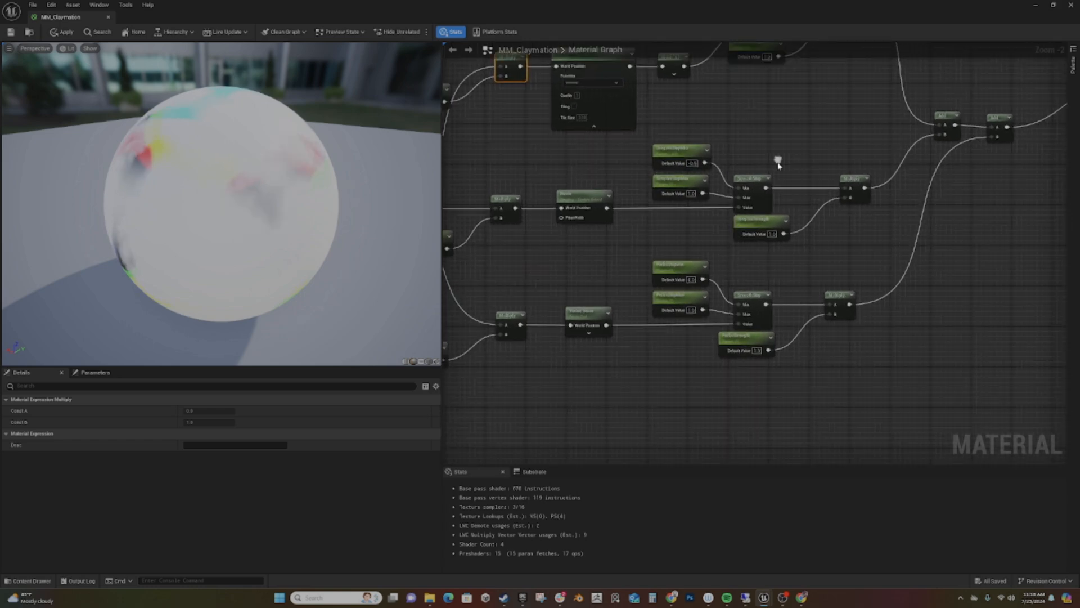
left_click(691, 279)
type("-1")
key("Return")
left_click_drag(388, 276, 484, 324)
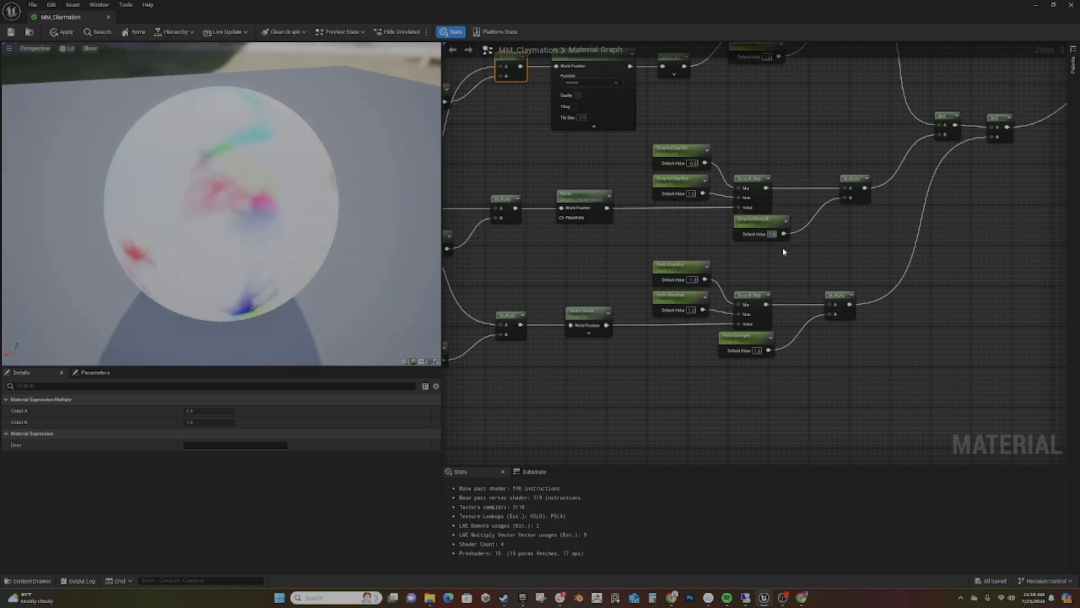
- Set the SimplexStrength default value to -1 and inspect the recoloured preview sphere
left_click(772, 234)
type("-1")
key("Return")
mouse_move(91, 231)
left_mouse_down()
mouse_move(315, 194)
mouse_move(106, 231)
left_mouse_up()
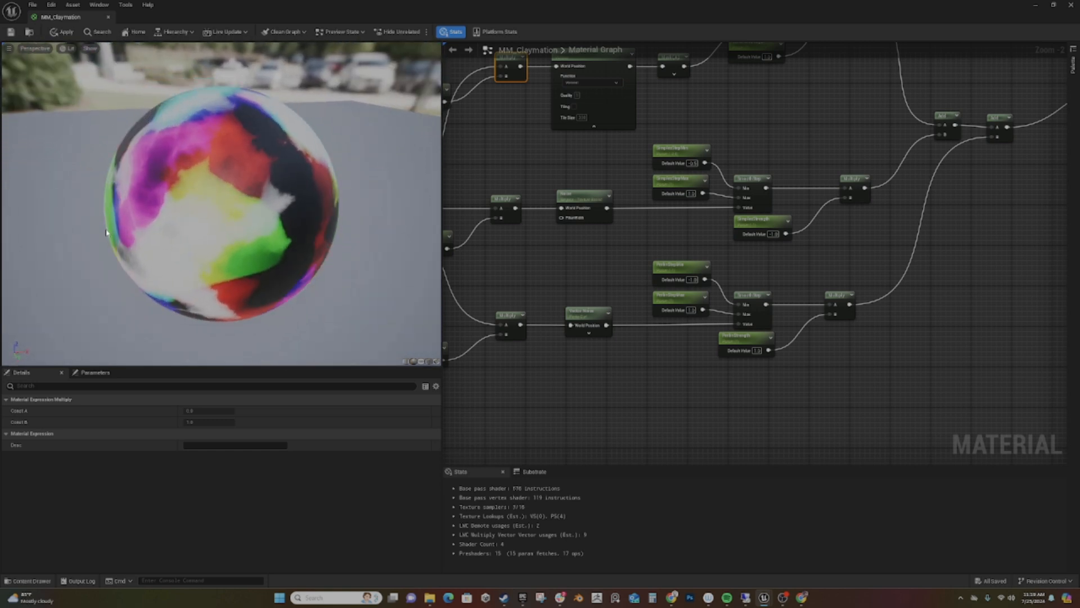
- Move the material output node away for room and attach a PreparePerturbNormalHQ node to the final Add's output
right_click_drag(849, 256, 634, 302)
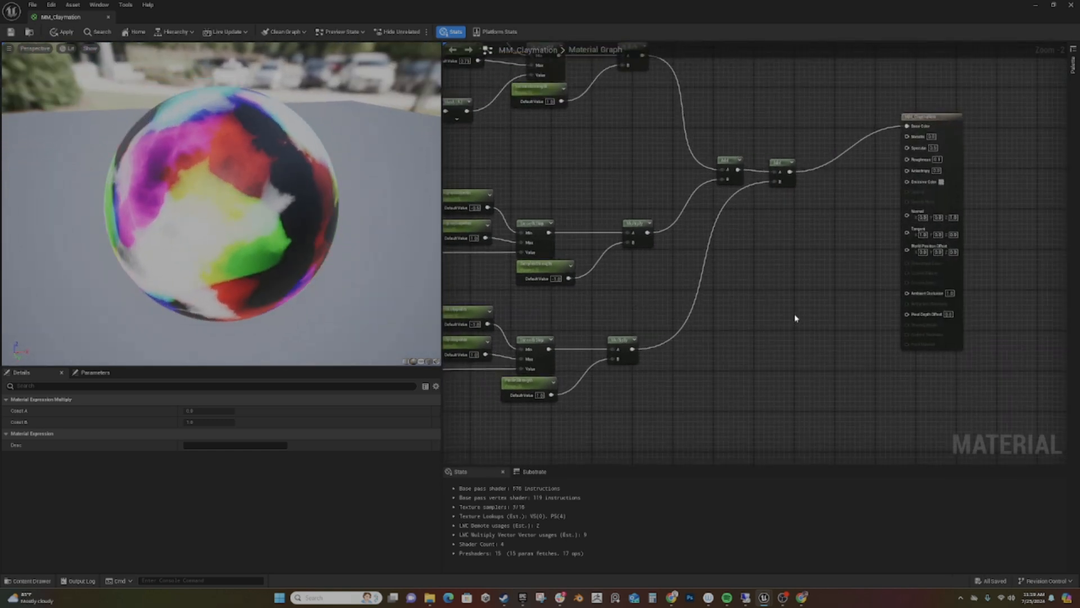
right_click_drag(872, 216, 765, 237)
left_click_drag(827, 149, 954, 82)
right_click_drag(664, 313, 593, 360)
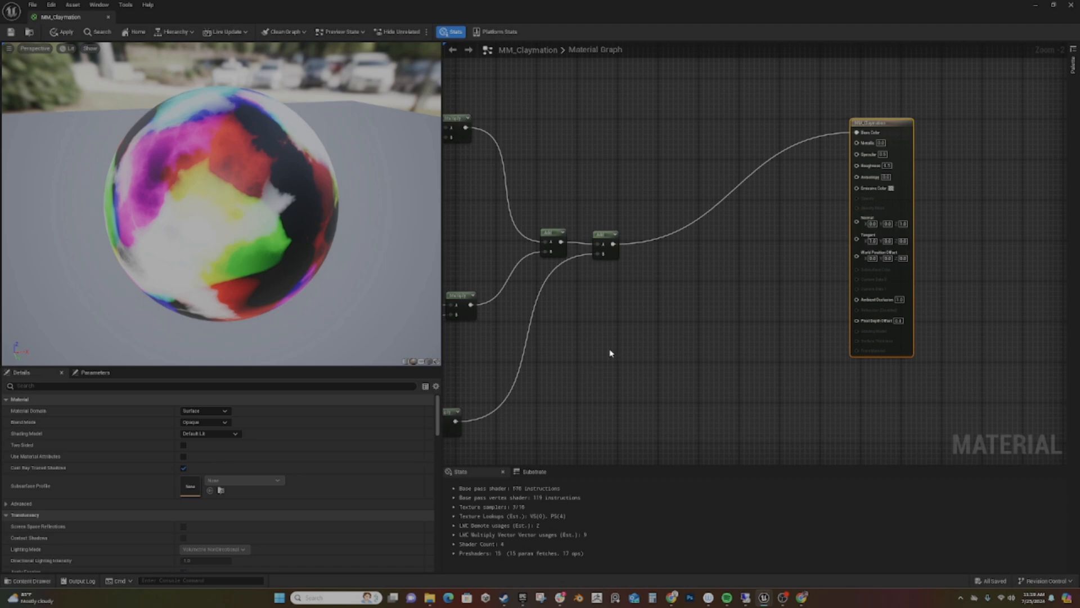
left_click_drag(614, 242, 684, 253)
type("prepa")
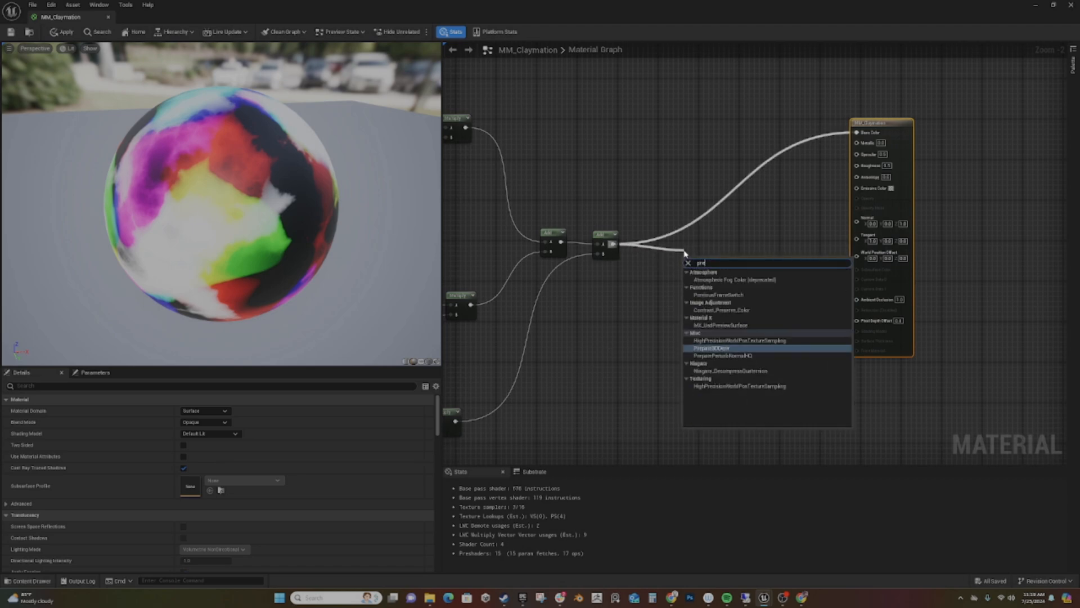
key("Down")
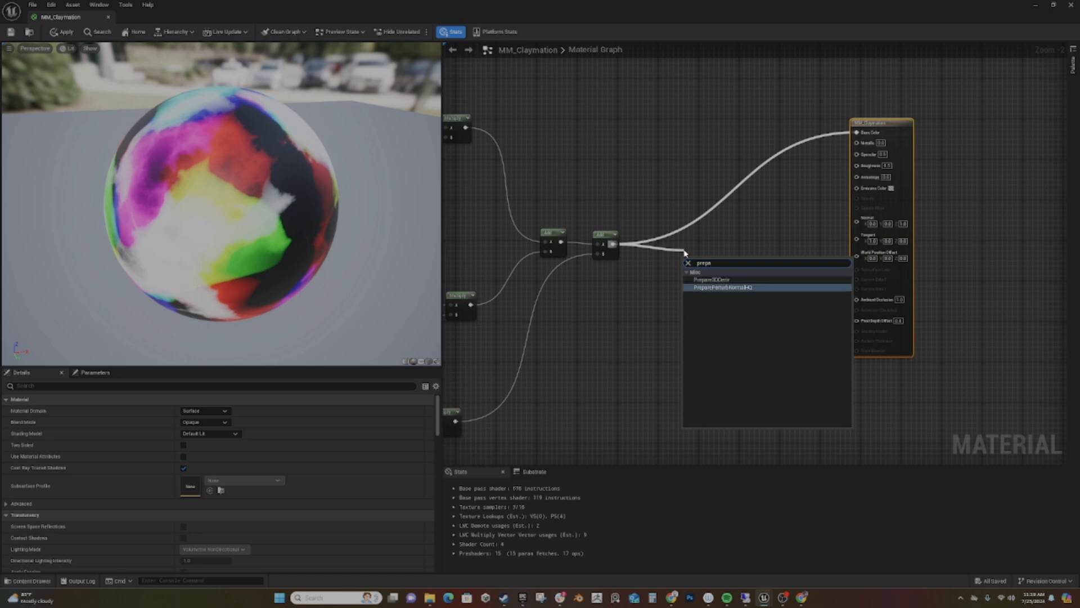
key("Return")
left_click_drag(735, 259, 717, 233)
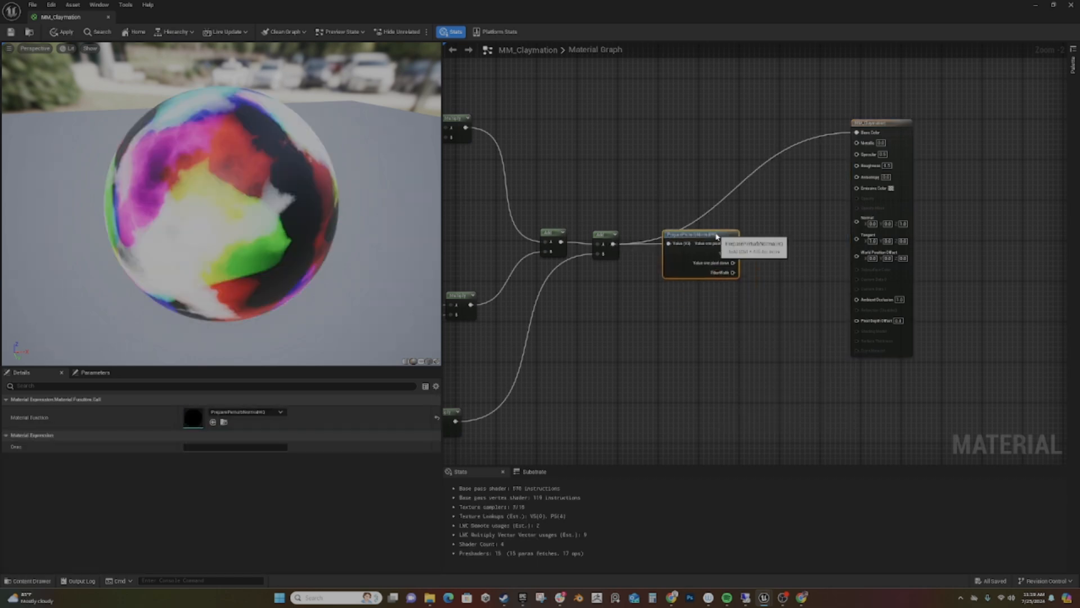
- Disconnect the noise sum from the Base Color input and move the material output node farther from the graph
left_click(856, 133, "alt")
left_click_drag(890, 122, 974, 117)
right_click_drag(818, 210, 663, 228)
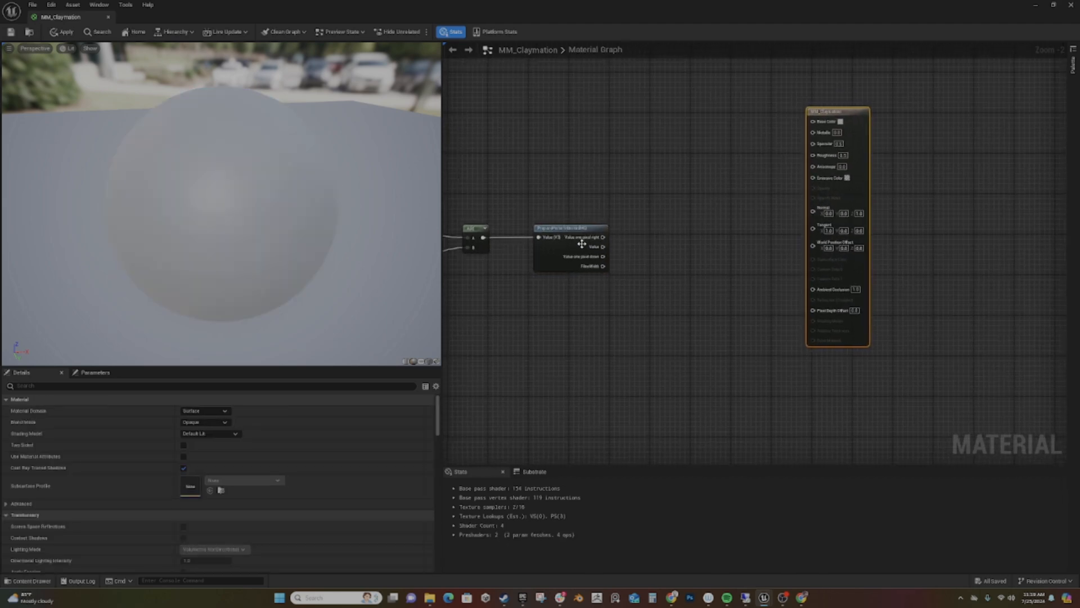
- Add a PerturbNormalHQ node, feed its three bump inputs from PreparePerturbNormalHQ, and connect its result to the material's Normal
right_click(639, 244)
type("pert")
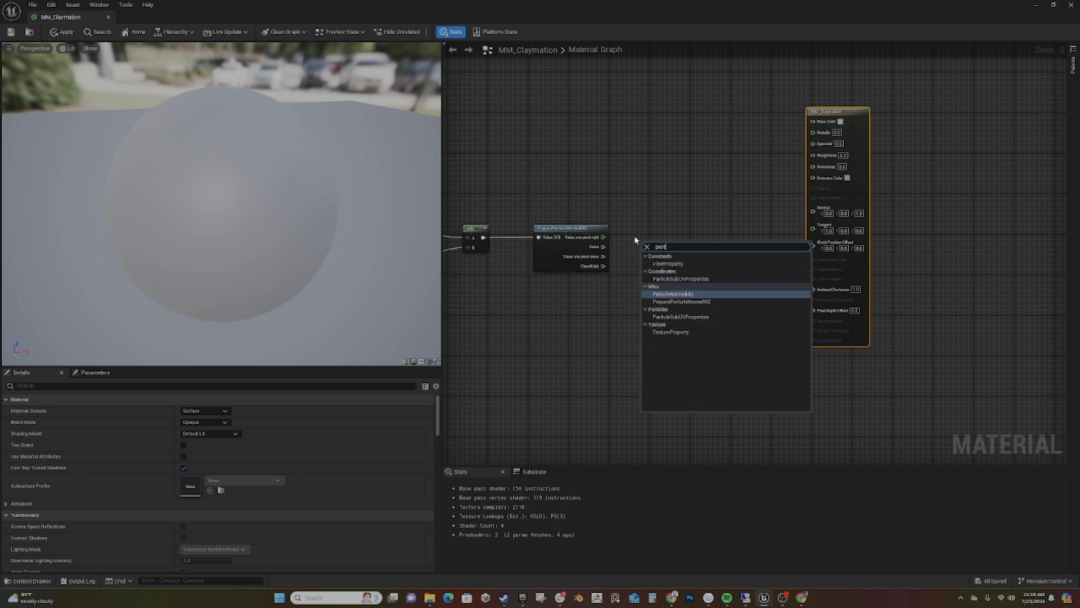
key("Return")
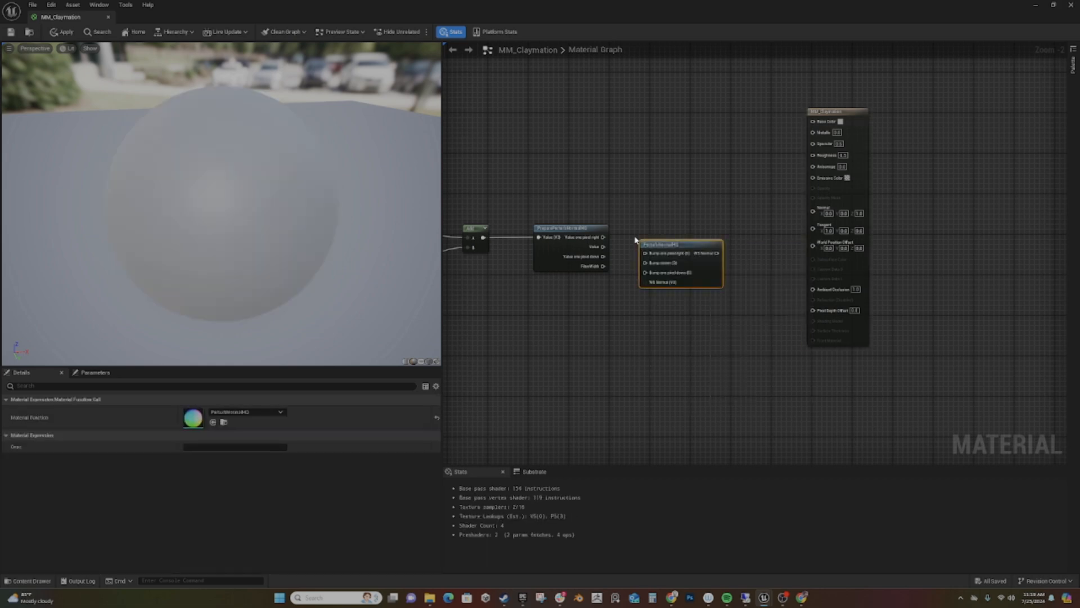
left_click_drag(715, 247, 804, 213)
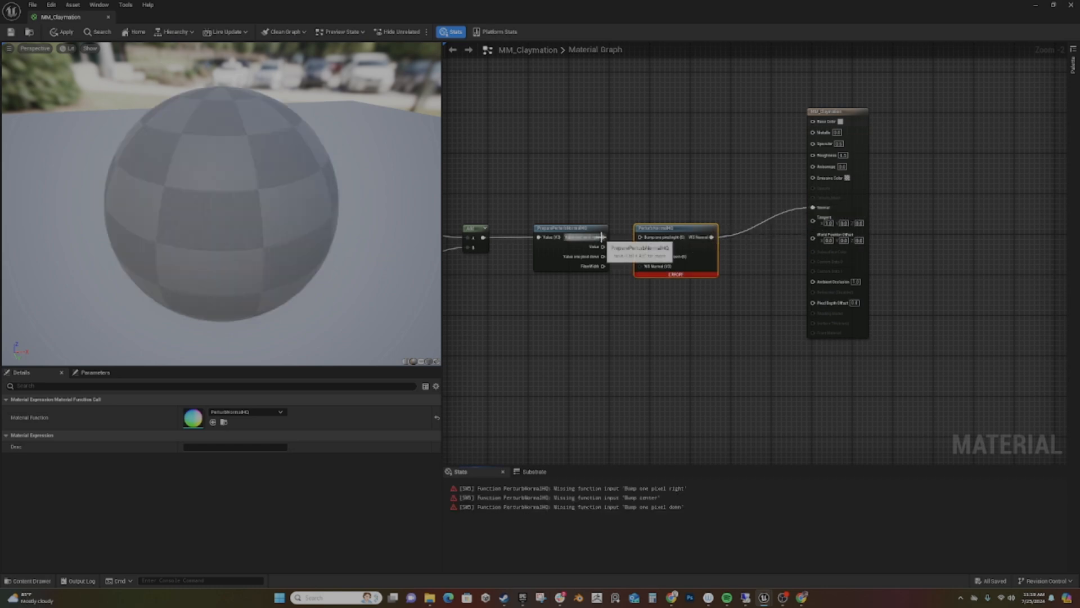
left_click_drag(604, 246, 639, 257)
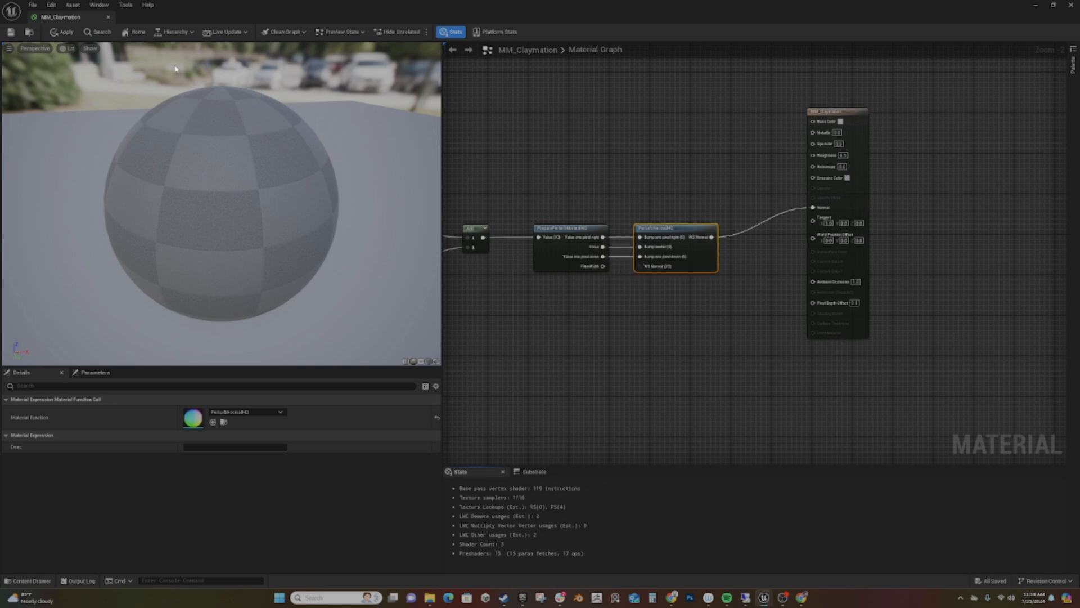
- Apply the material, line up the output node with PerturbNormalHQ, and shift both perturb-normal nodes away from the final Add
left_click(67, 33)
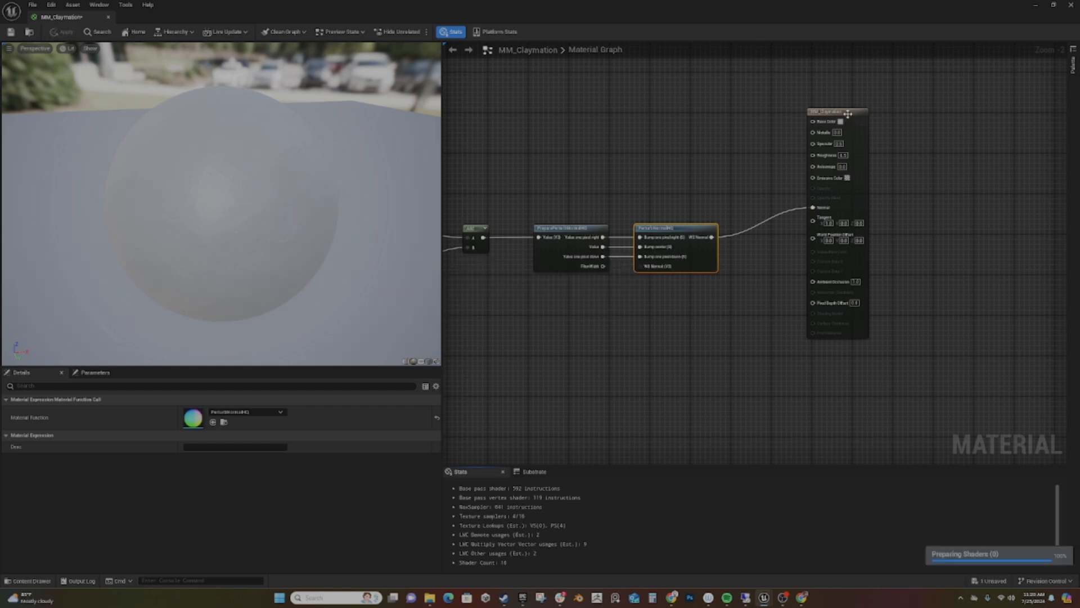
left_click_drag(847, 111, 859, 140)
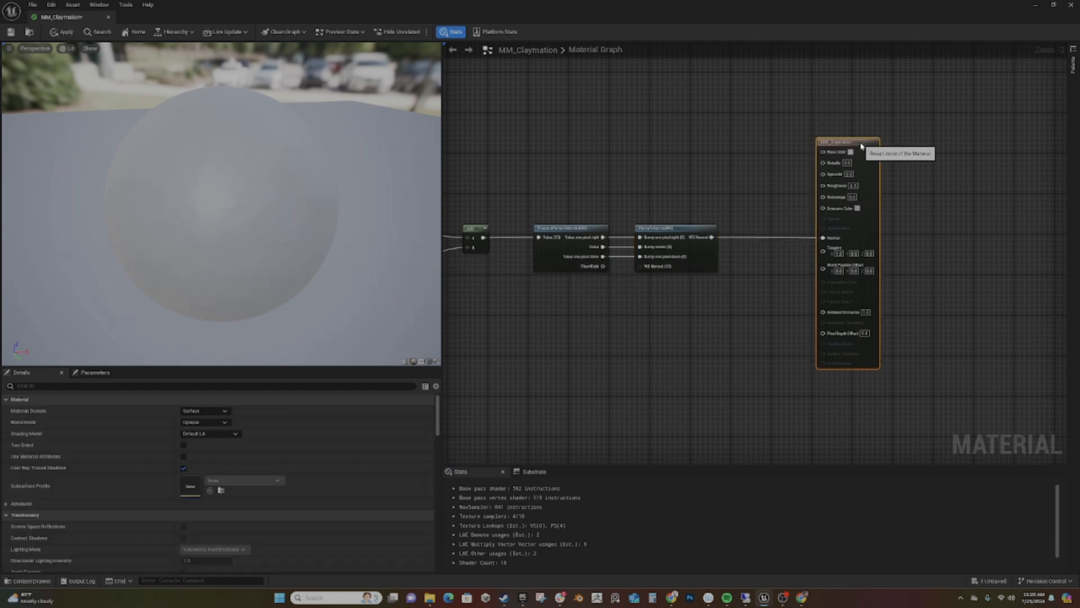
right_click_drag(580, 366, 666, 399)
left_click_drag(647, 259, 761, 338)
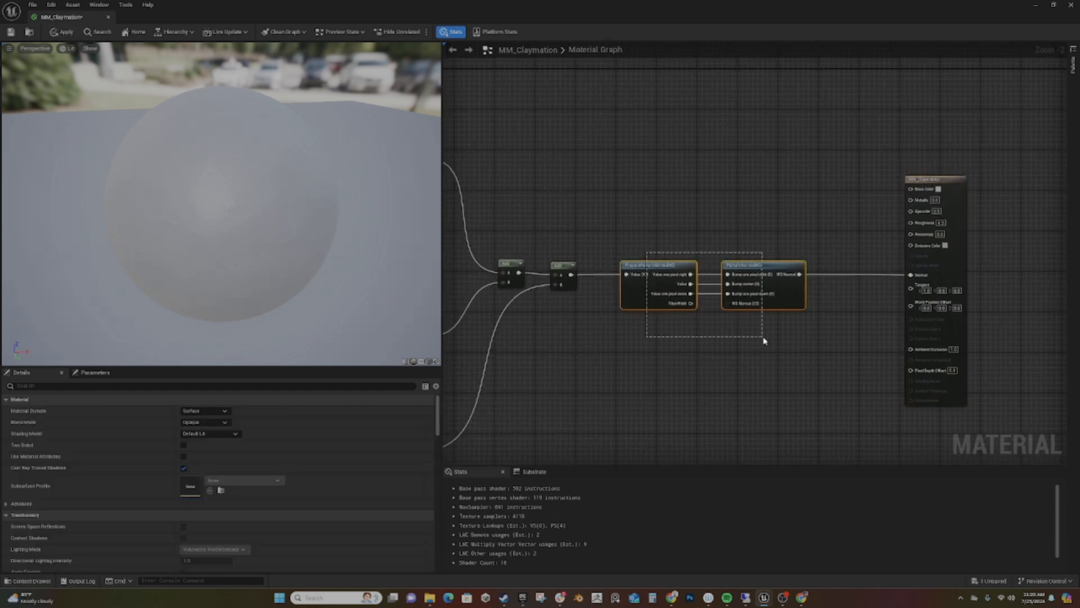
left_click_drag(760, 267, 832, 264)
right_click_drag(621, 320, 620, 258)
- Add a Multiply node fed by the final Add's output
left_click_drag(570, 213, 616, 232)
type("m")
key("Return")
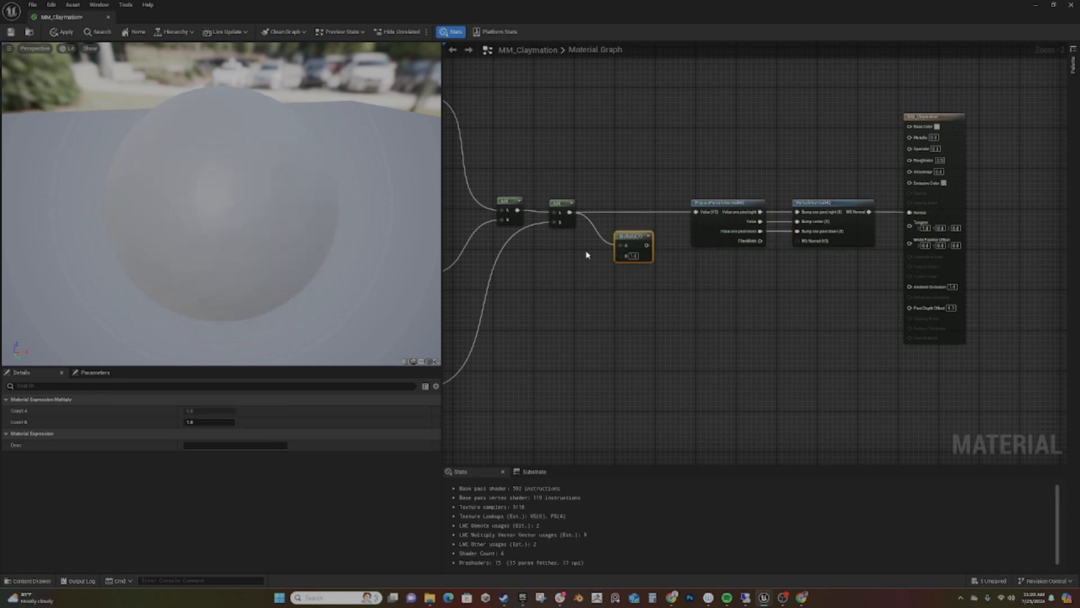
- Create a scalar parameter named NormalStrength feeding the B input of the new Multiply
left_click_drag(623, 256, 582, 266)
type("norm")
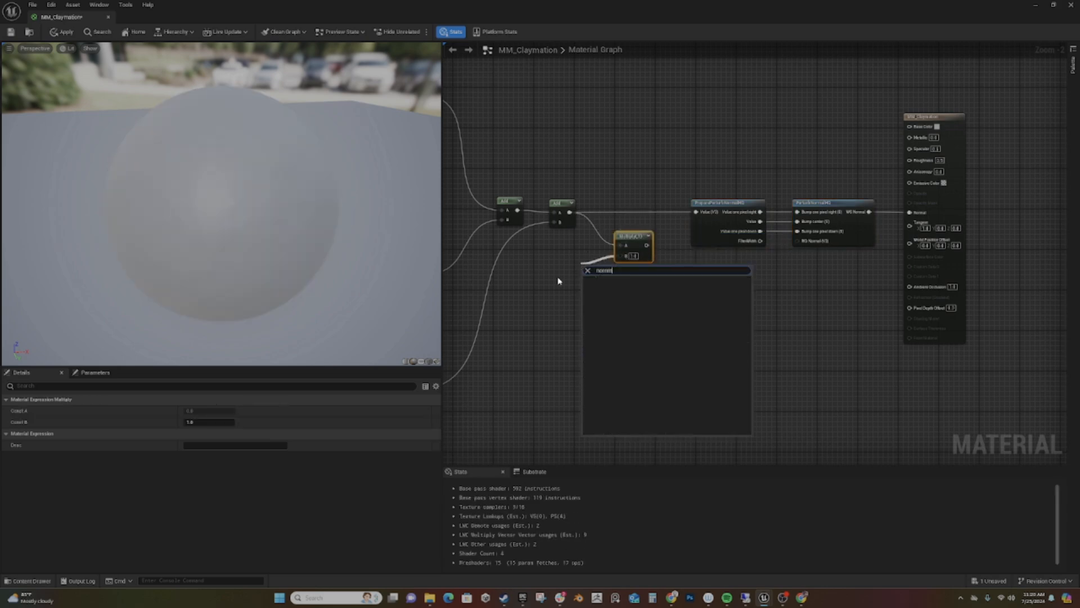
key("BackSpace")
key("BackSpace")
key("BackSpace")
key("BackSpace")
type("sc")
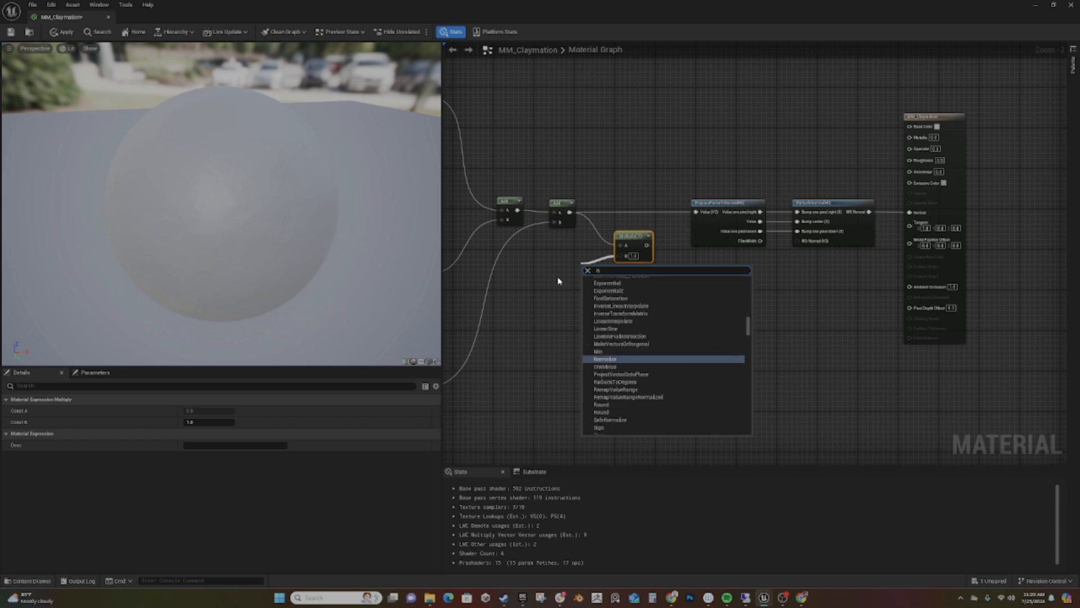
type("al")
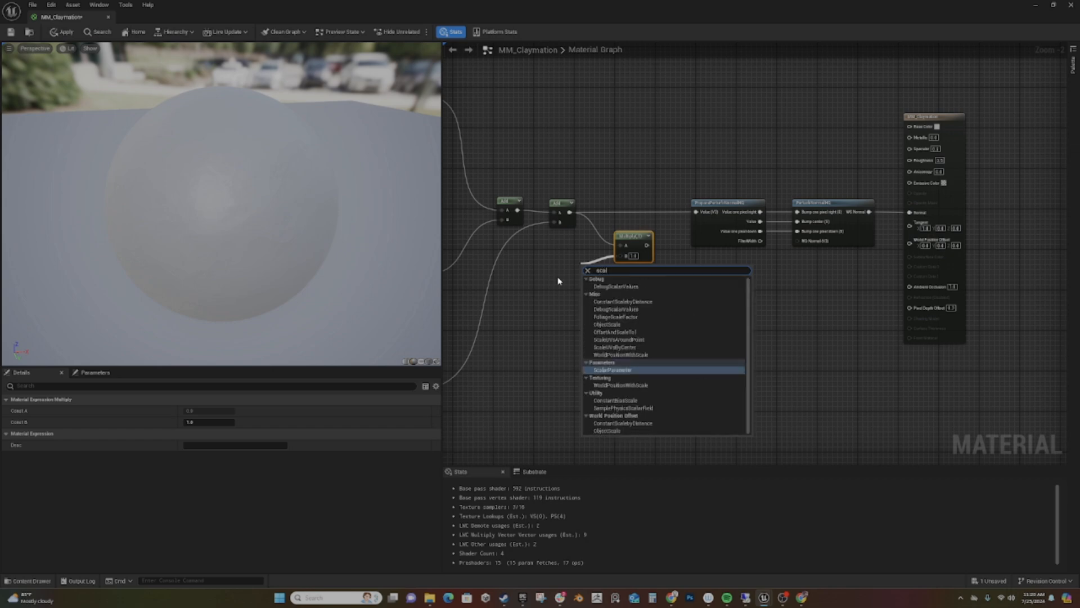
key("Return")
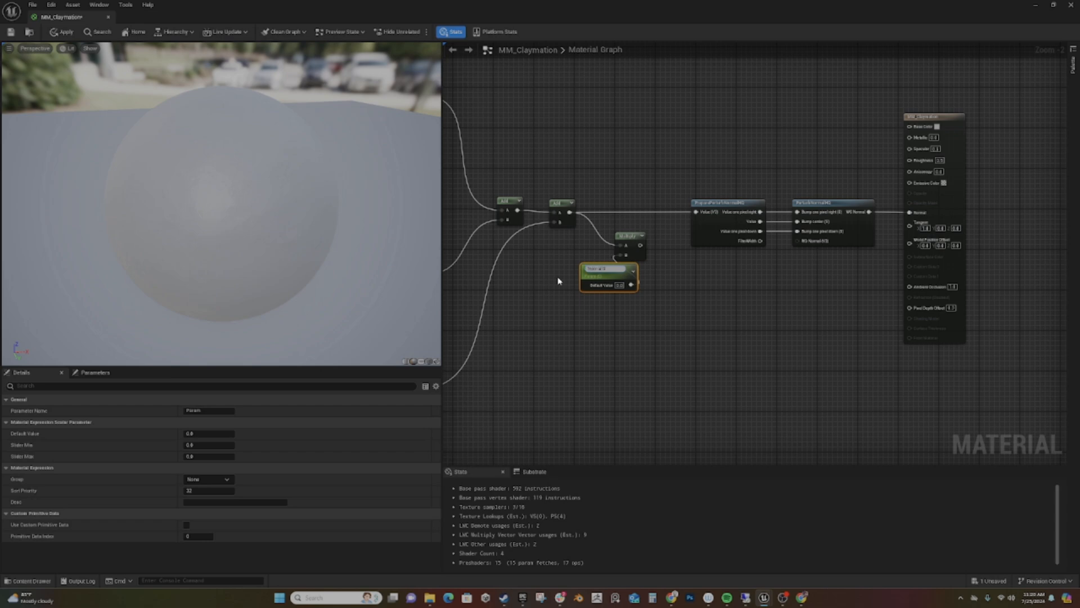
key("Return")
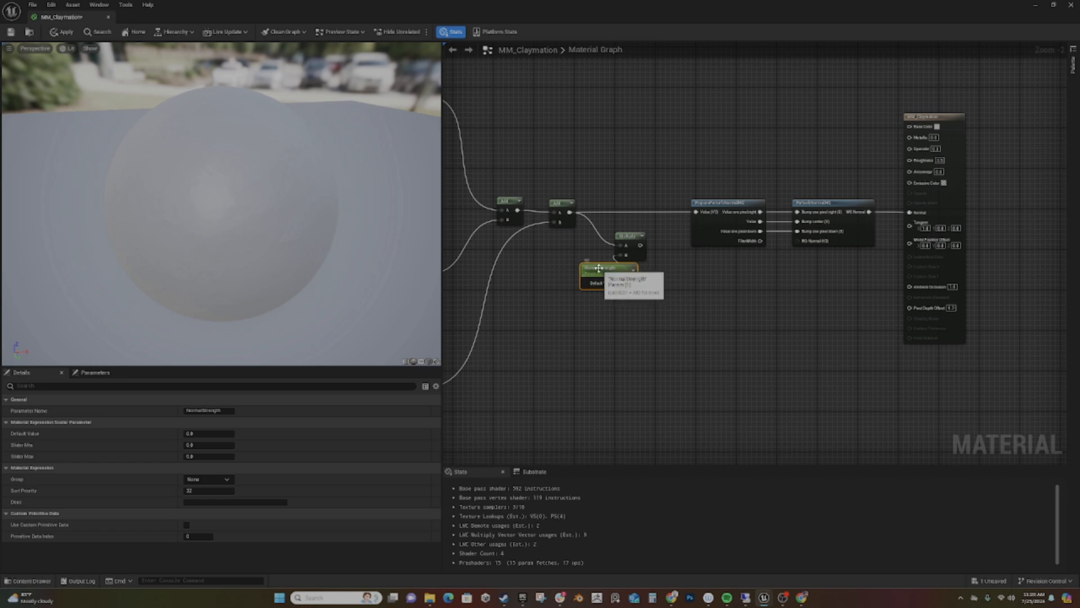
- Place NormalStrength in front of the Multiply, set its default value to 10, and examine the preview sphere's surface
left_click_drag(626, 287, 574, 273)
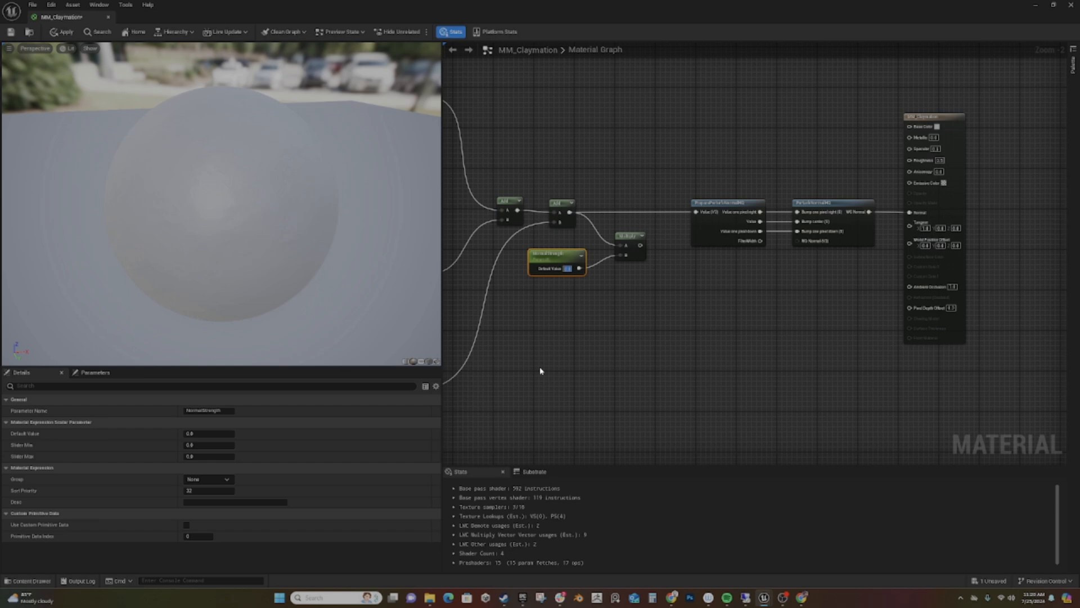
type("10")
key("Return")
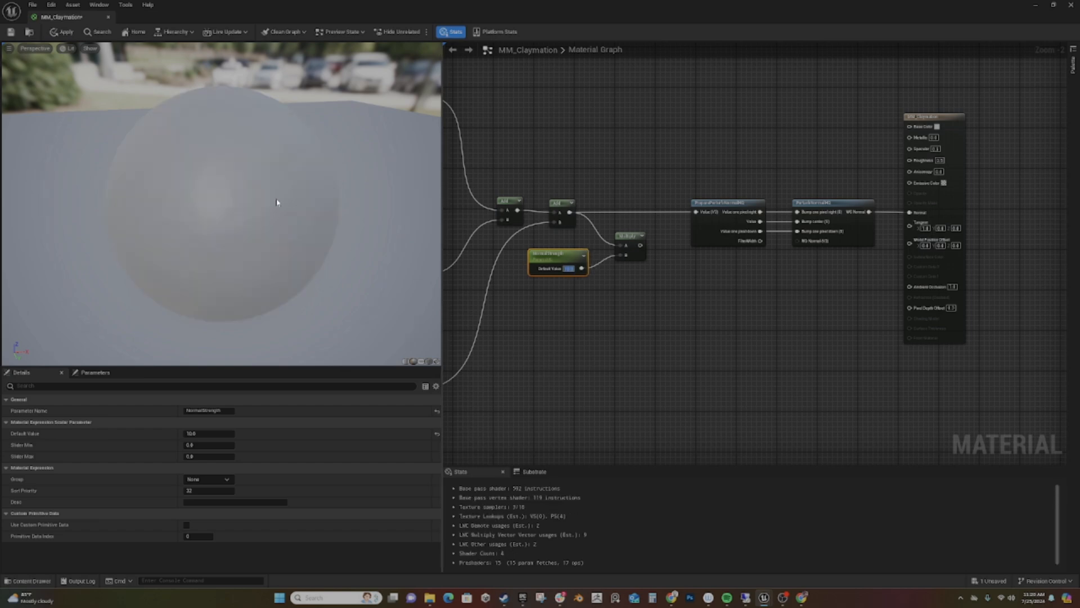
scroll(279, 201, "down", 6)
scroll(263, 220, "up", 9)
scroll(258, 225, "down", 3)
left_click_drag(256, 228, 203, 263)
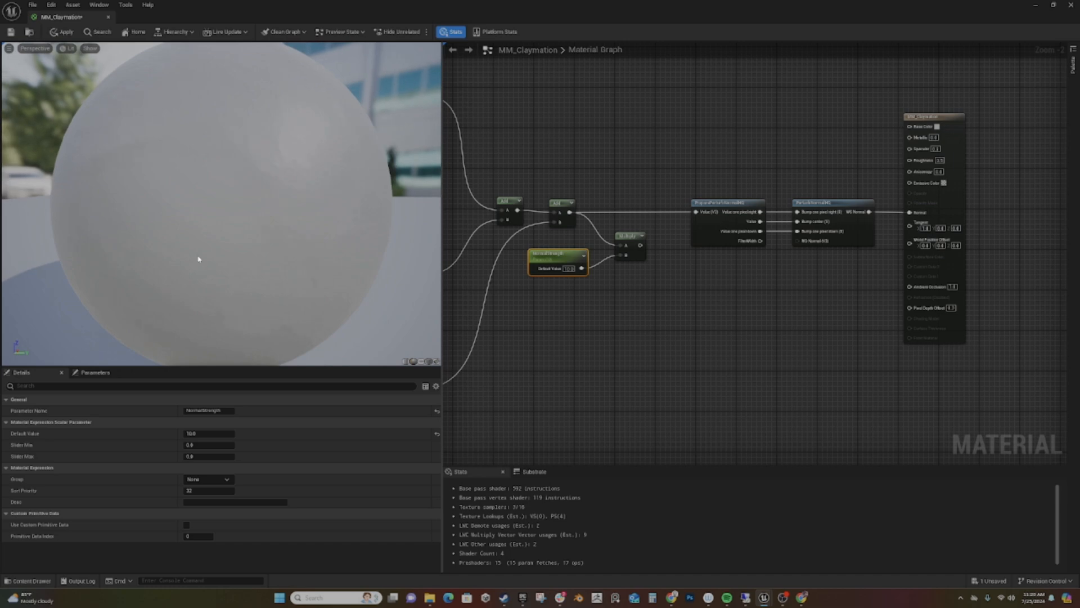
scroll(193, 216, "down", 5)
scroll(193, 215, "up", 2)
- Create a Constant4Vector node feeding the output node's Base Color and place it above the perturb-normal nodes
right_click_drag(742, 335, 602, 463)
left_click_drag(769, 262, 640, 182)
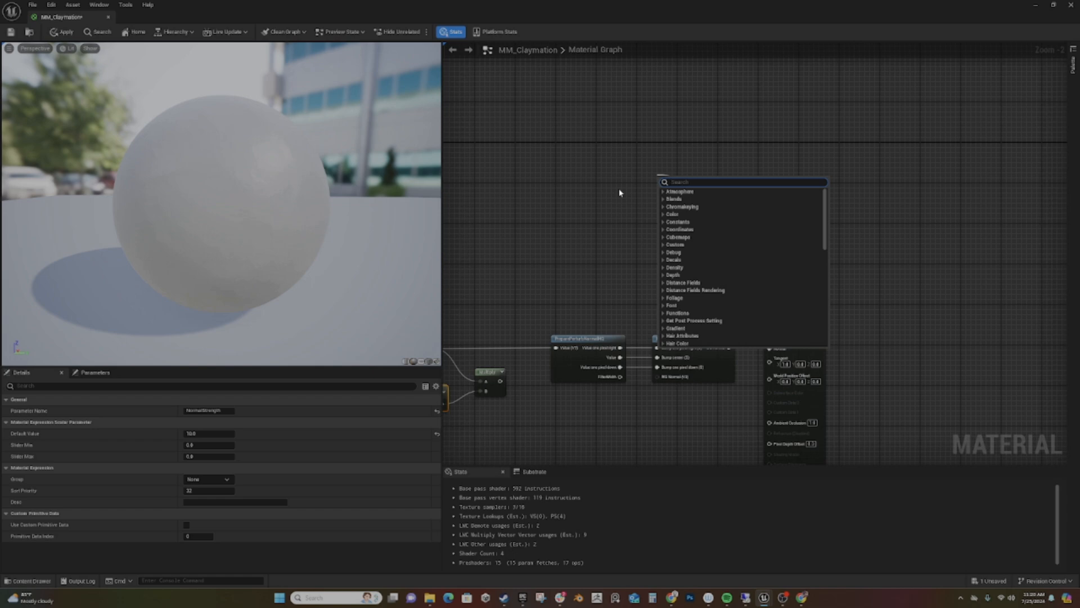
type("4")
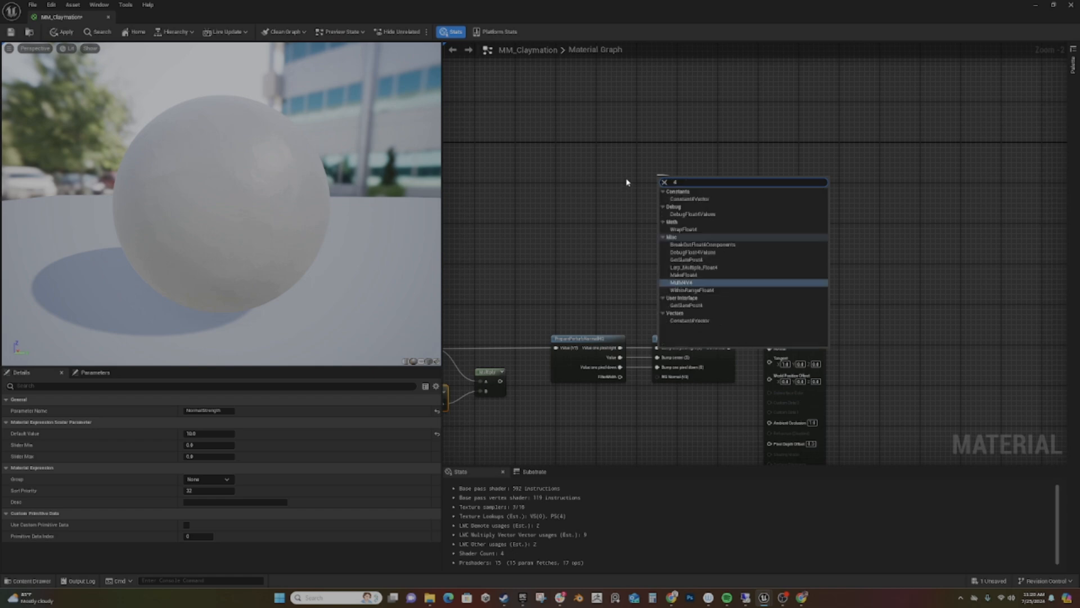
left_click(689, 199)
left_click_drag(669, 187, 652, 195)
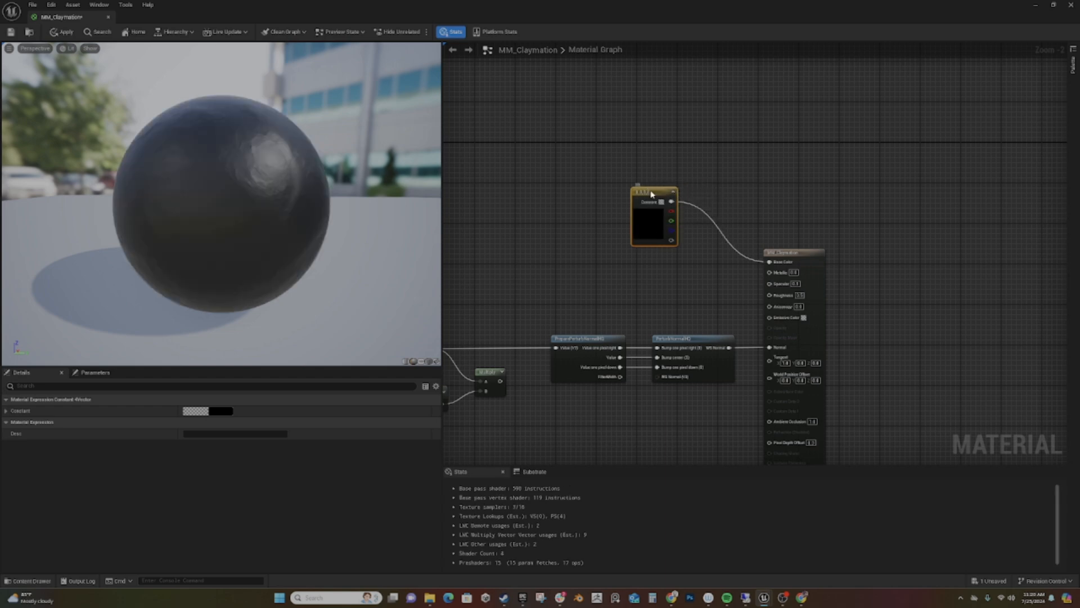
- Convert the Constant4Vector to a parameter named Color and move it level with the output node's Base Color input
right_click(651, 194)
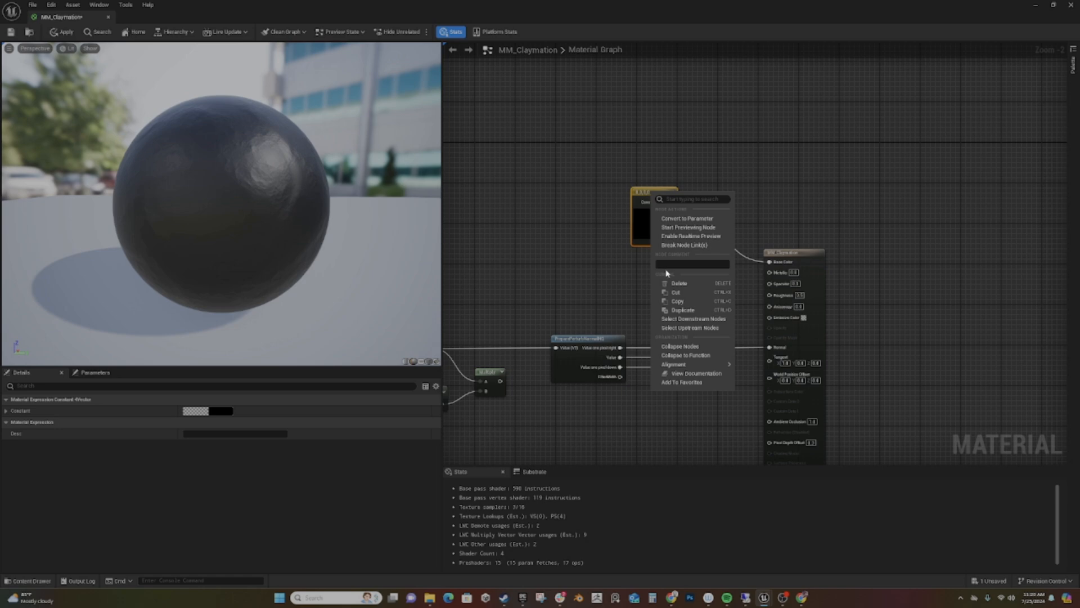
left_click(684, 218)
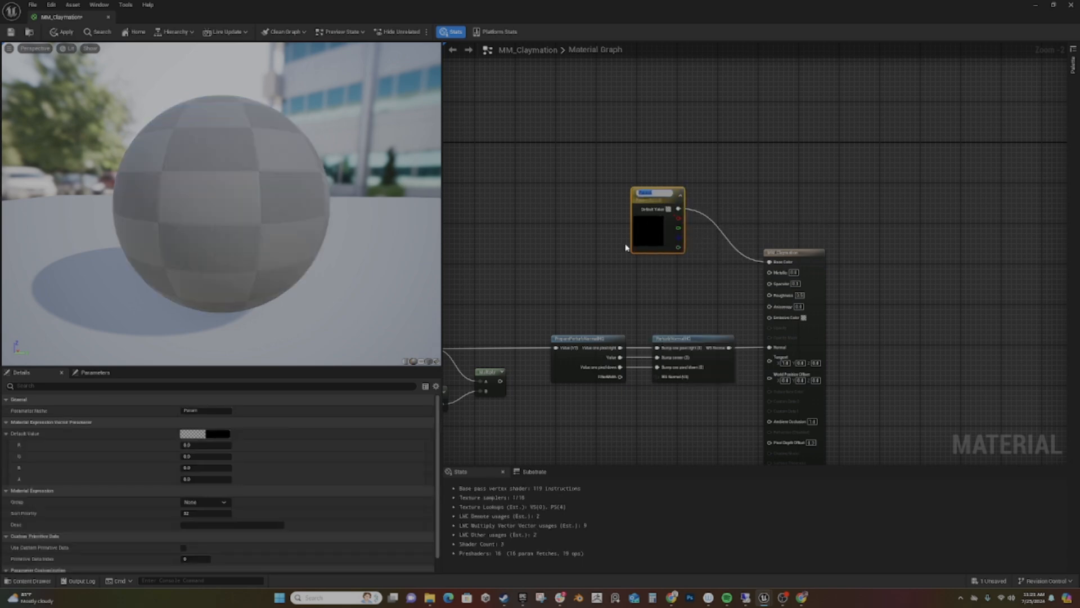
type("Color")
key("Return")
left_click_drag(648, 197, 679, 252)
right_click_drag(741, 180, 814, 126)
- Route the Multiply's output into PreparePerturbNormalHQ, align the Multiply with the final Add, and move NormalStrength above that row
right_click_drag(610, 308, 651, 306)
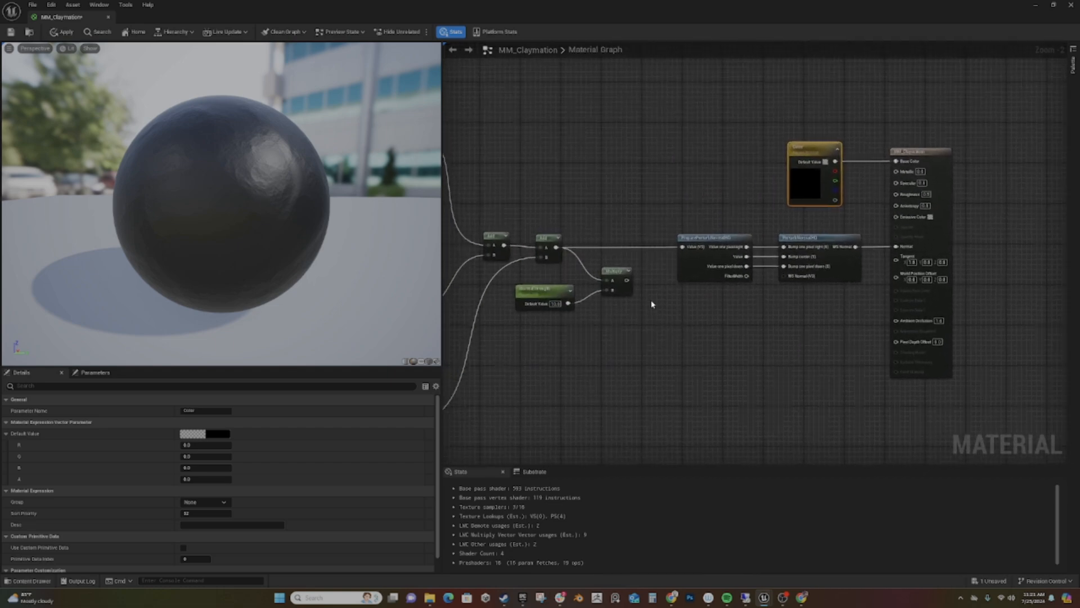
left_click_drag(627, 280, 683, 248)
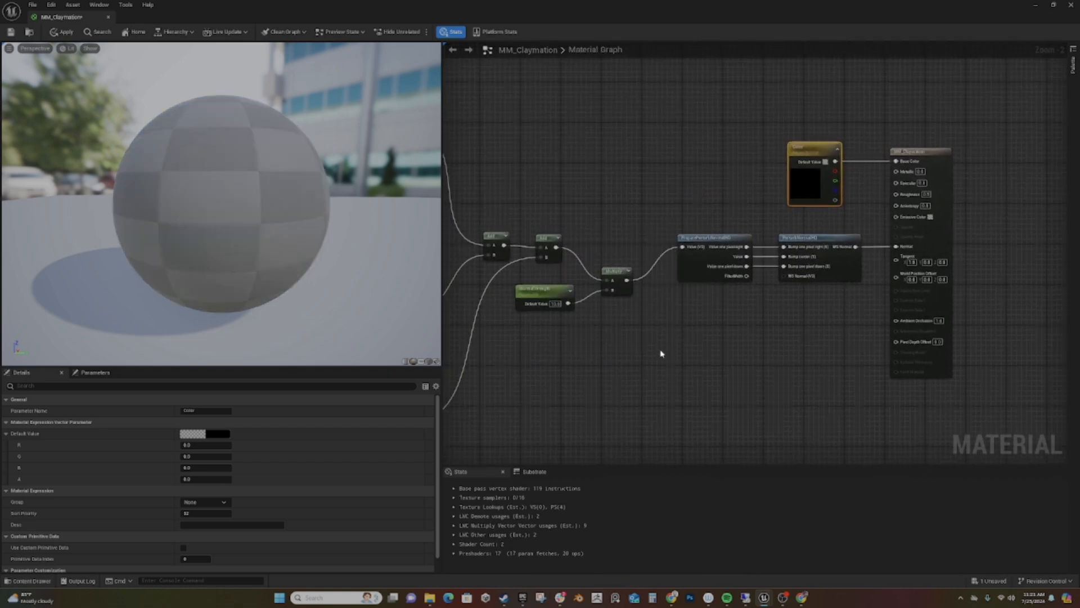
left_click_drag(612, 275, 612, 244)
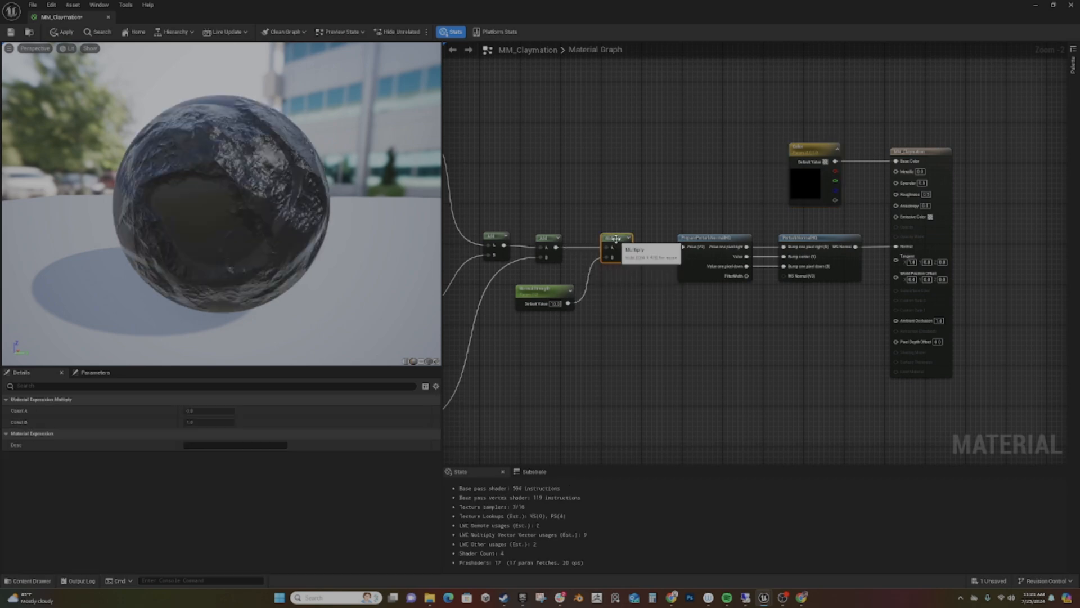
left_click_drag(542, 299, 526, 205)
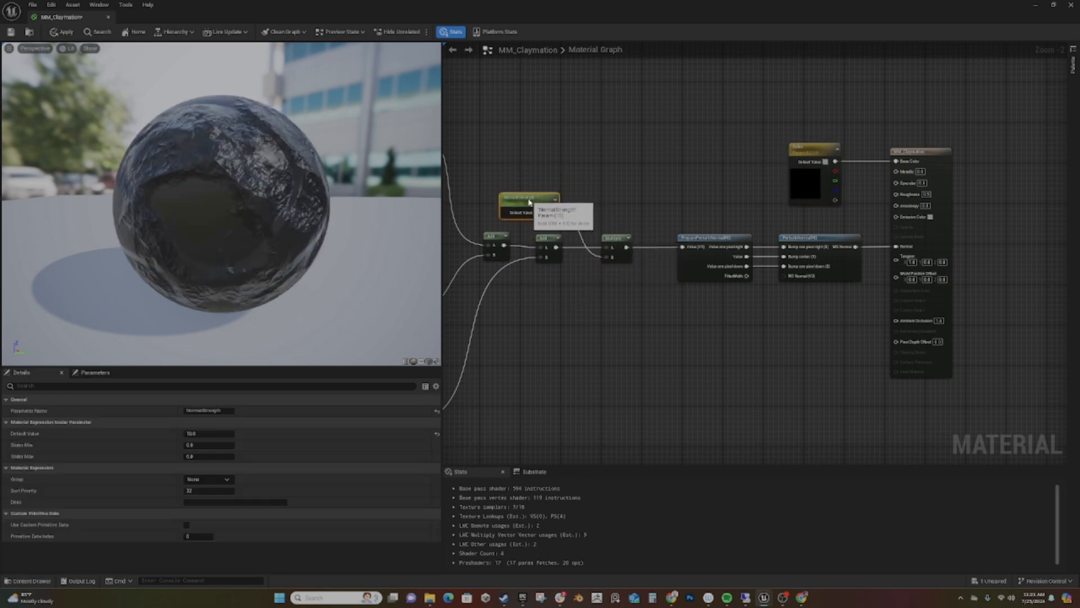
- Add a second Multiply node below the row, fed by the final Add's output
right_click_drag(579, 318, 552, 289)
left_click_drag(529, 217, 568, 299)
type("*")
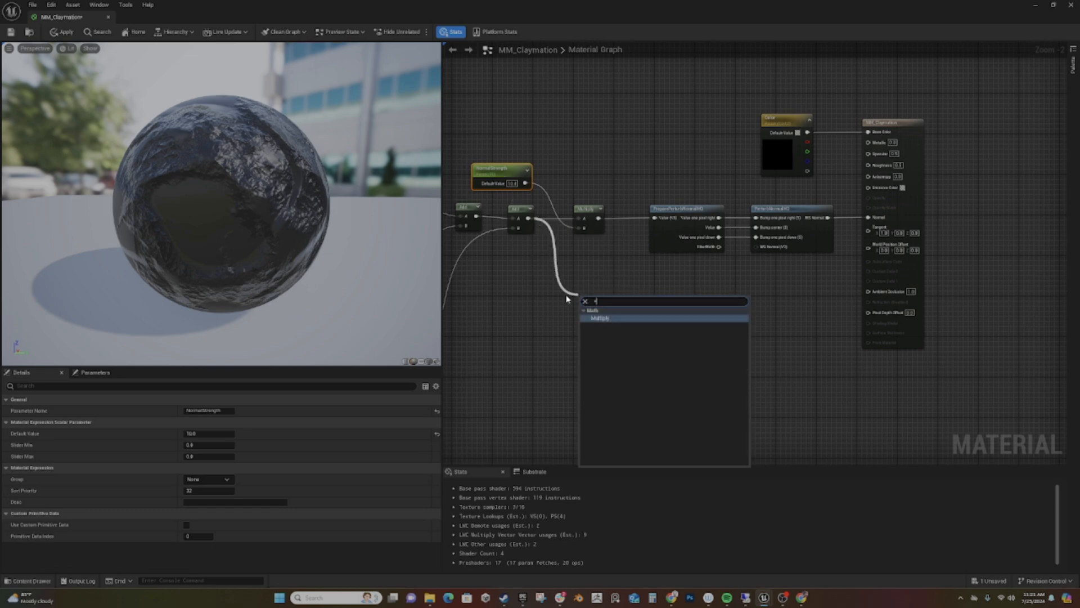
key("Return")
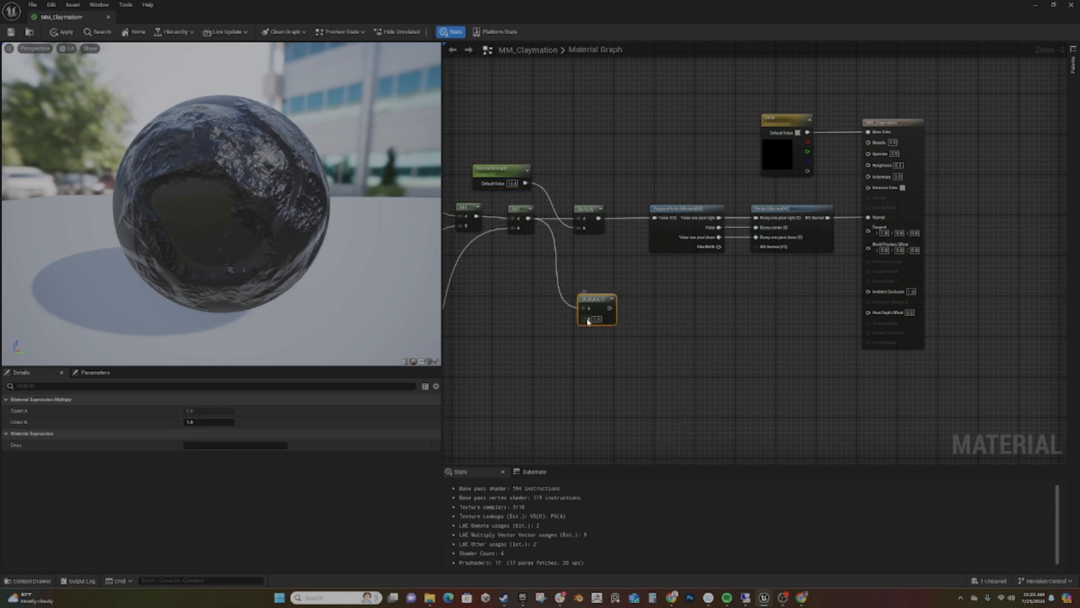
- Create a named scalar strength parameter feeding the second Multiply's B input and place it in front of that node
left_click_drag(592, 319, 532, 340)
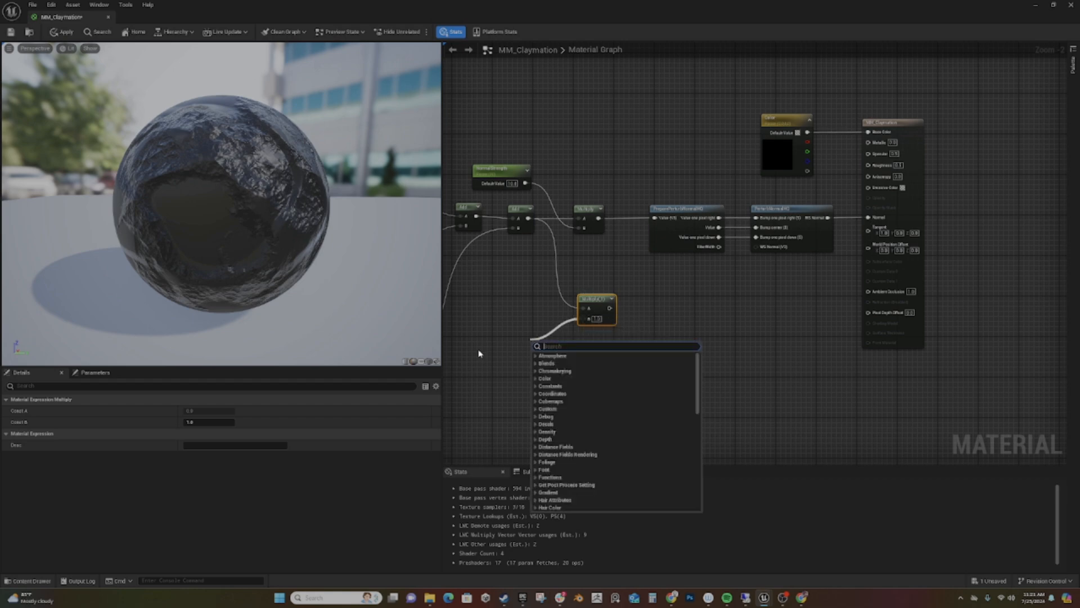
type("scalar")
key("Return")
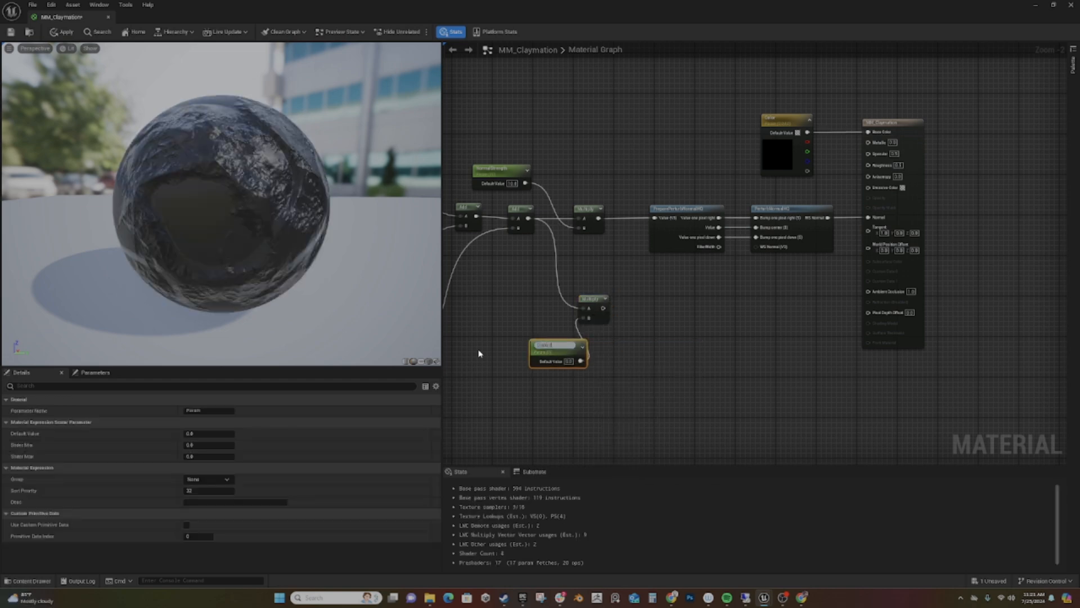
key("Return")
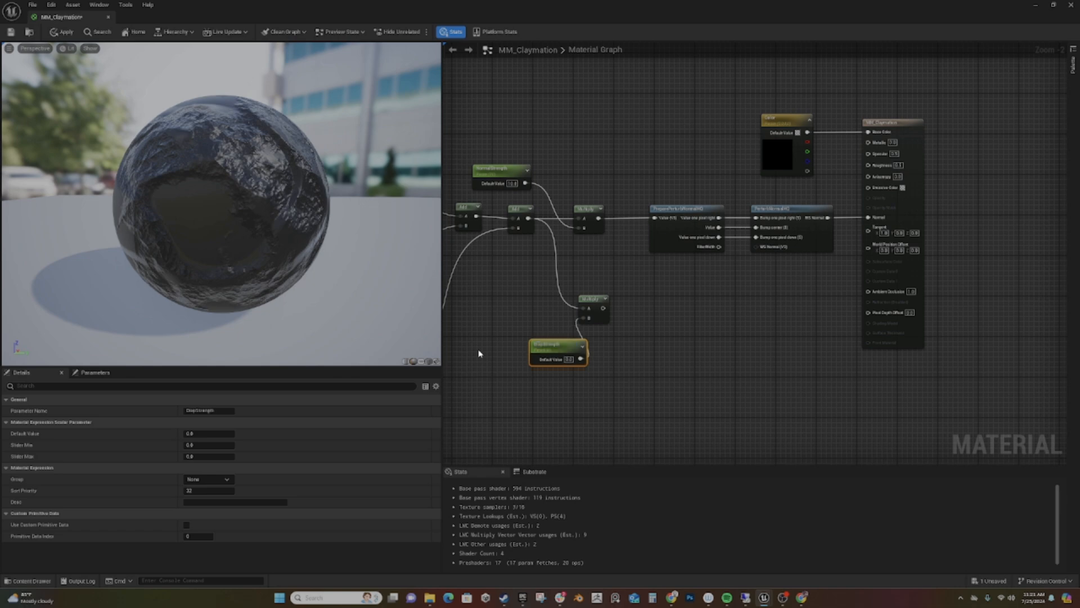
left_click_drag(549, 348, 506, 319)
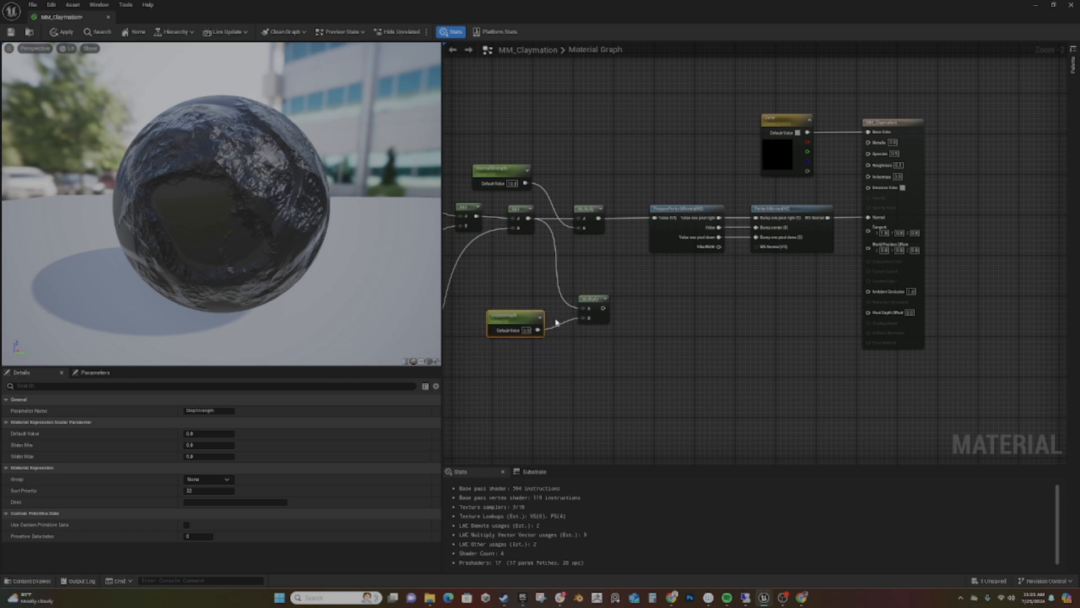
- Connect the second Multiply's output to World Position Offset and move the node beneath PreparePerturbNormalHQ
left_click_drag(601, 308, 819, 299)
left_click_drag(825, 293, 870, 249)
left_click_drag(594, 299, 659, 264)
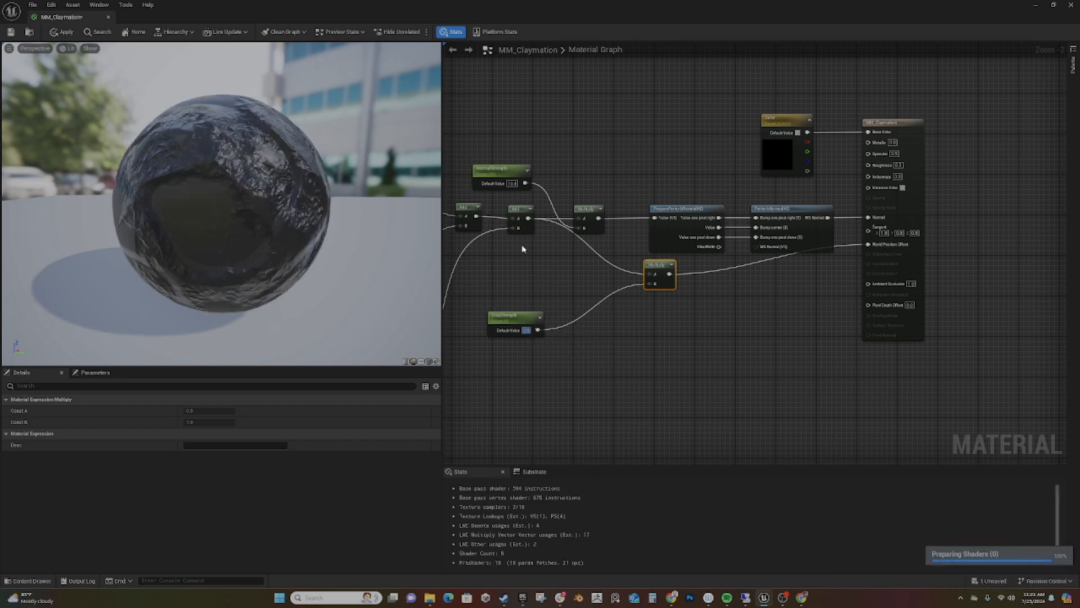
- Set the NormalStrength parameter's default value to 2
left_click(514, 184)
type("2")
key("Return")
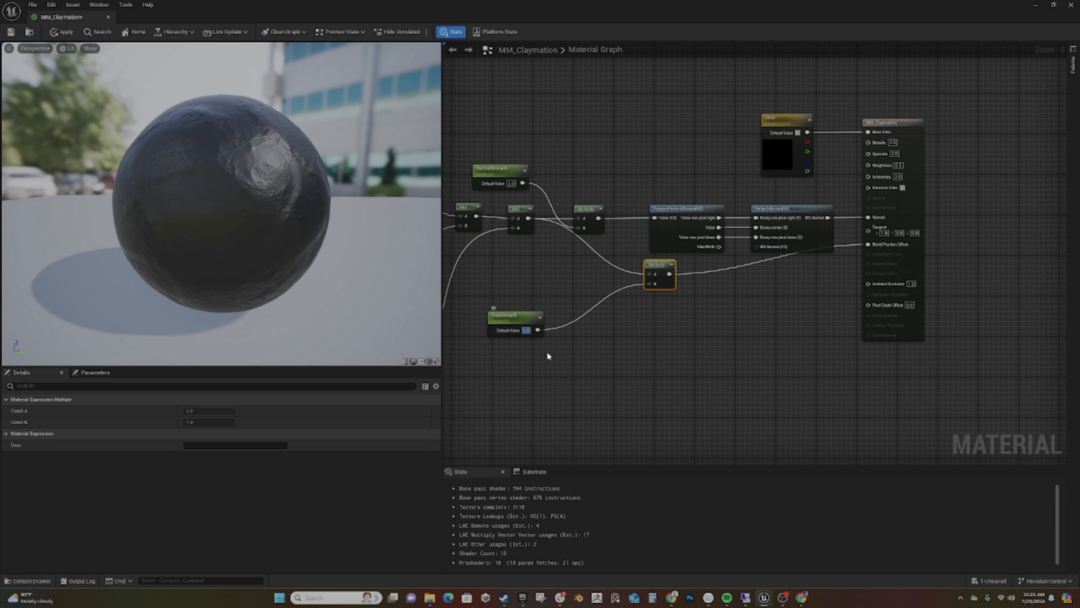
- Test a default value of 10 for the World Position Offset strength parameter and settle on 2
type("10")
key("Return")
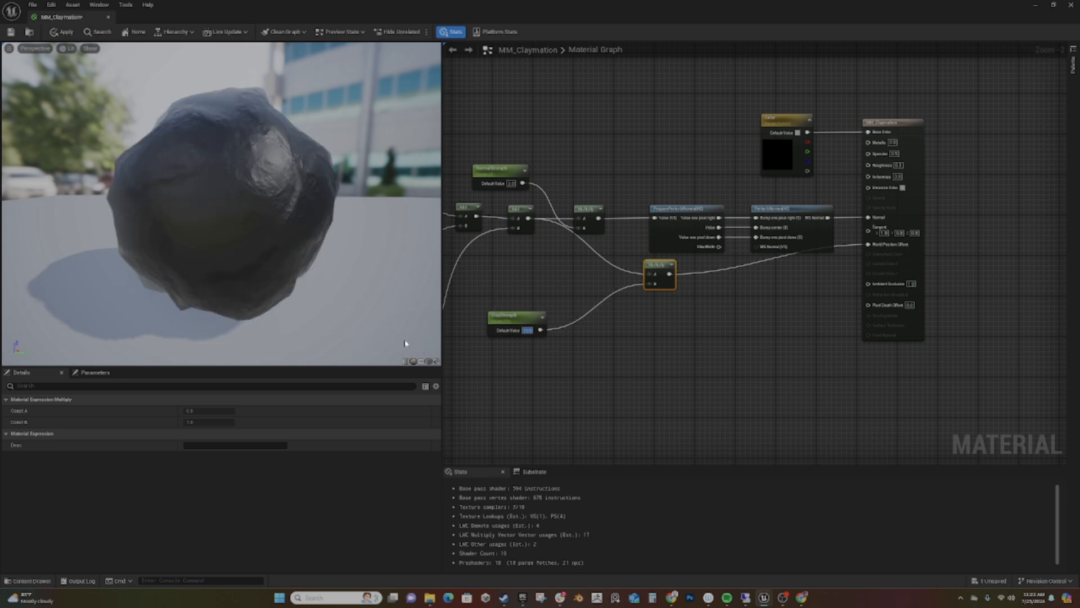
type("1")
key("Return")
- Shift the normal Multiply closer to PreparePerturbNormalHQ and stack NormalStrength and the offset strength parameter below the final Add
right_click_drag(625, 371, 690, 386)
left_click_drag(575, 343, 615, 297)
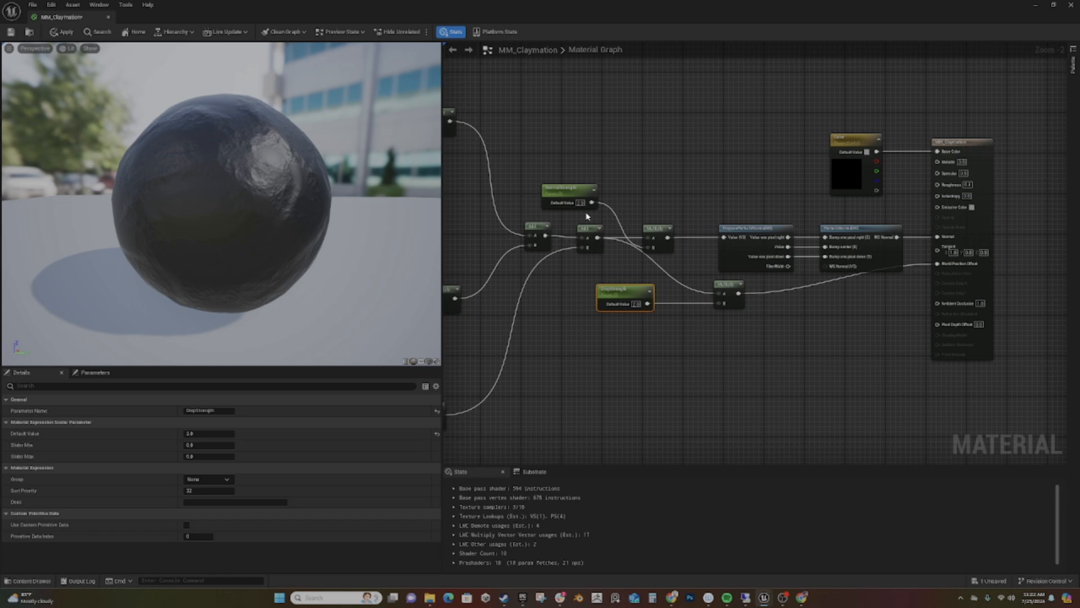
left_click_drag(658, 227, 677, 229)
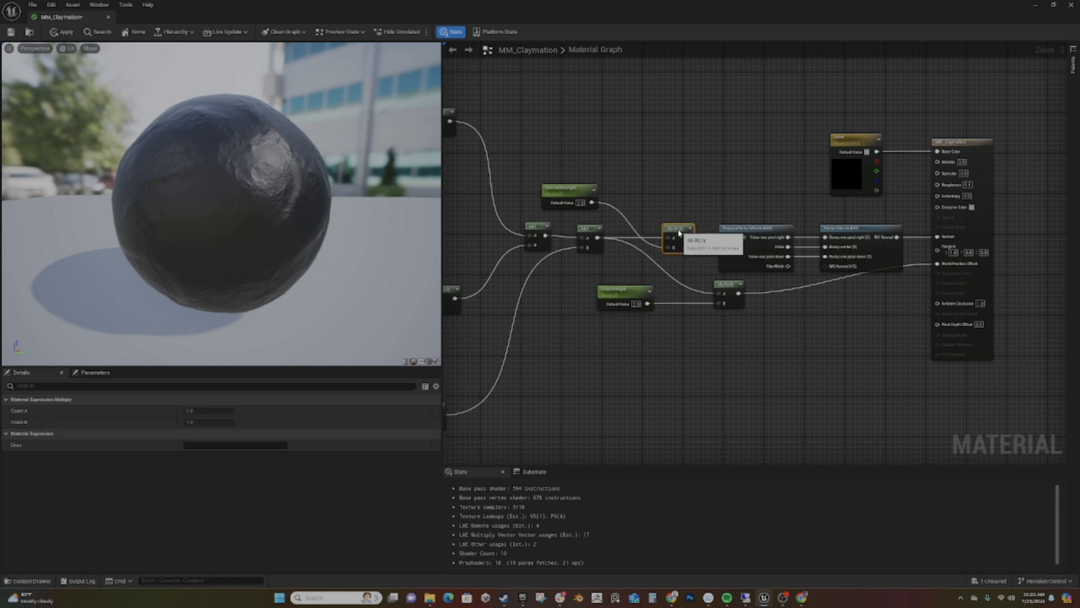
left_click_drag(562, 197, 594, 306)
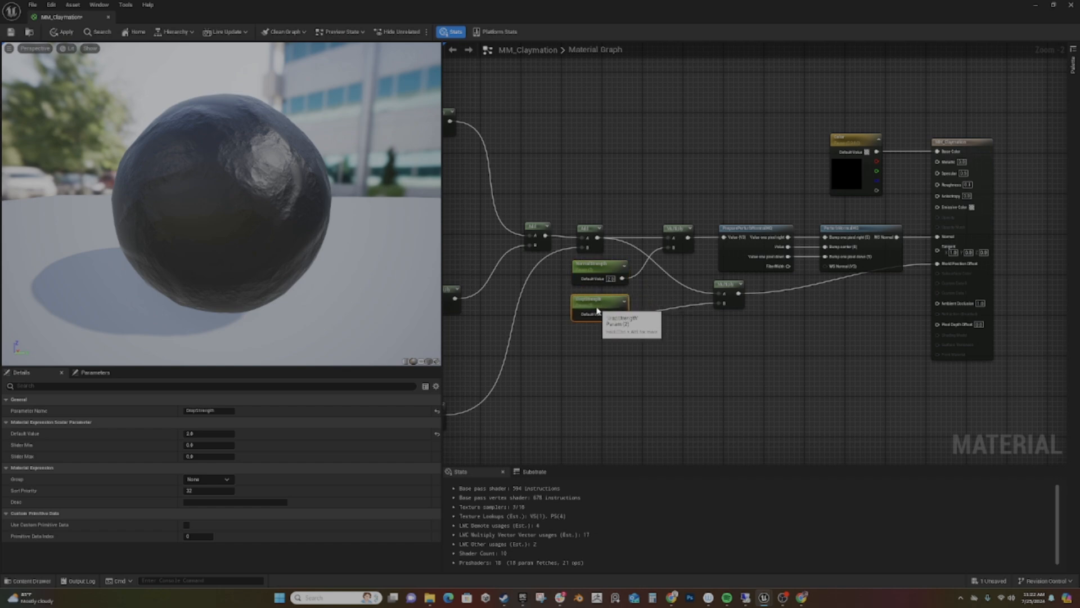
- Review the complete node graph, and apply and save the MM_Claymation material
right_click_drag(668, 369, 699, 359)
scroll(801, 357, "down", 3)
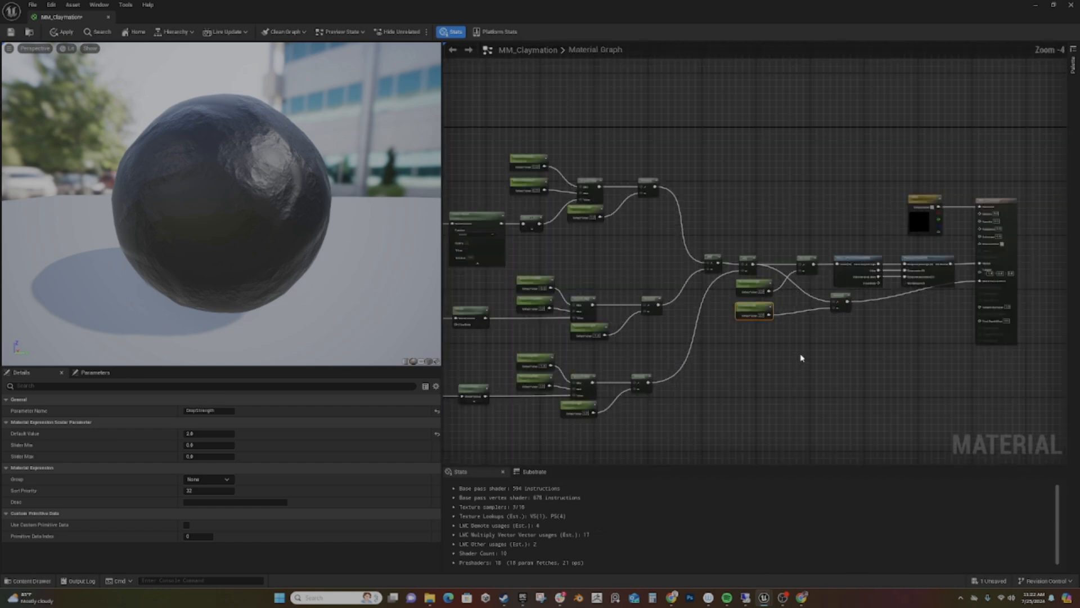
right_click_drag(796, 362, 869, 333)
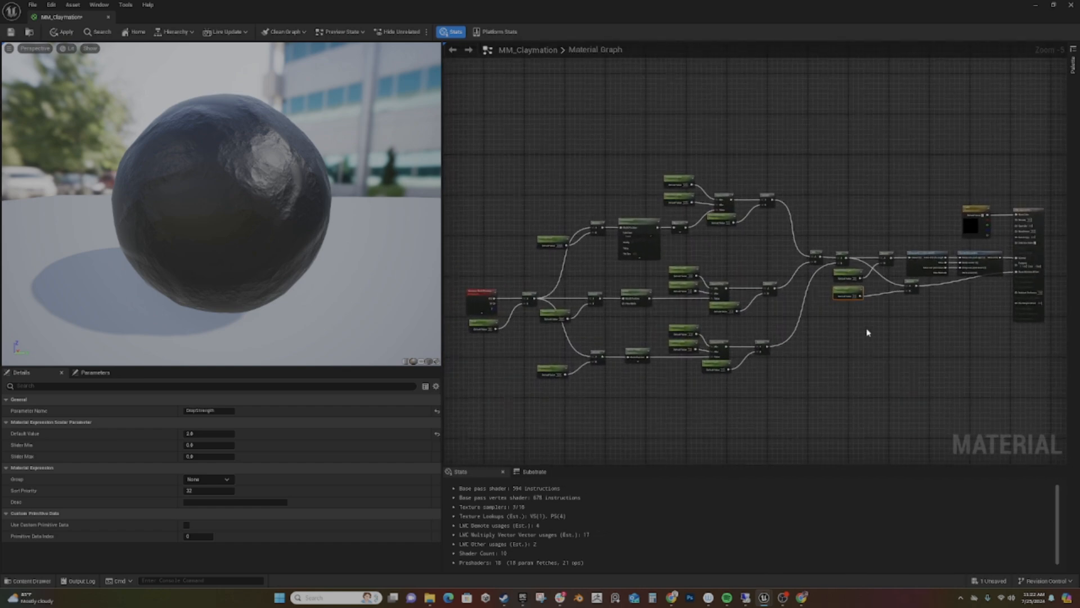
left_click(62, 33)
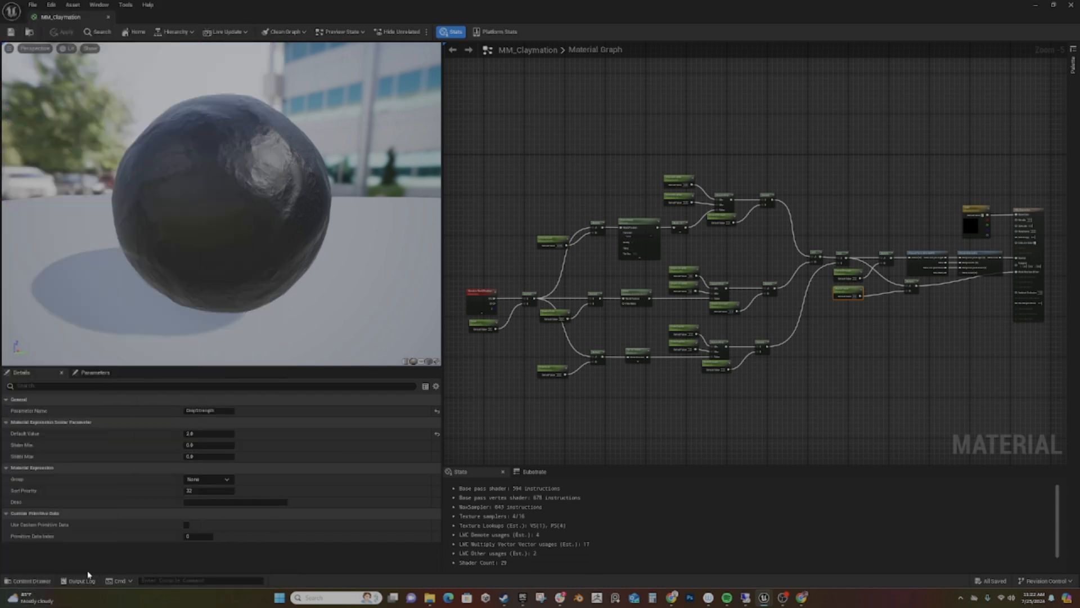
- Rename the MM_Claymation asset in the ClayMation folder as MM_Claymation_Static
left_click(31, 581)
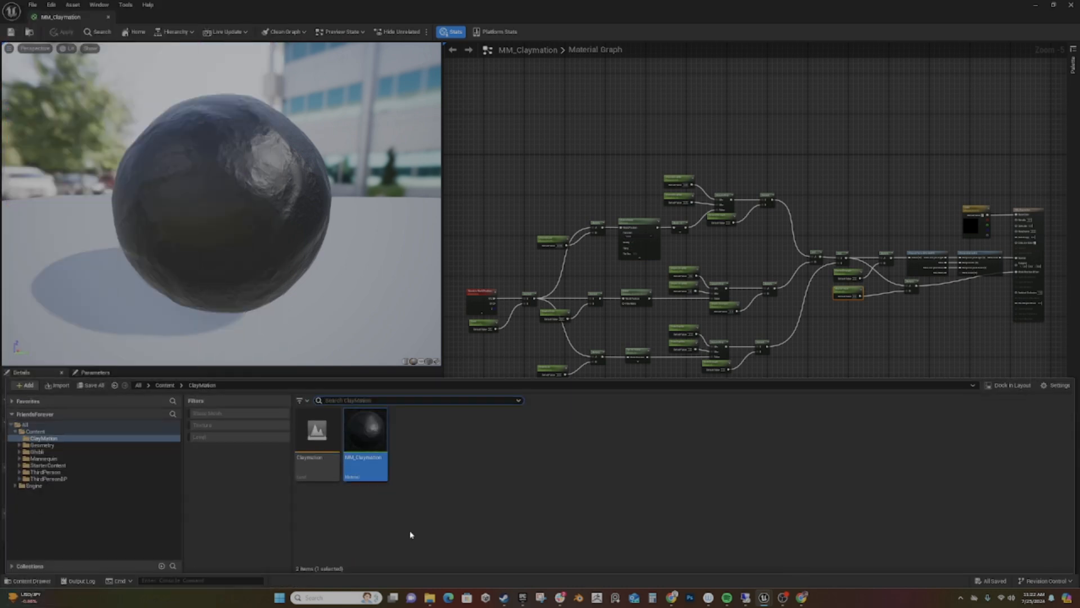
right_click(372, 462)
left_click(405, 292)
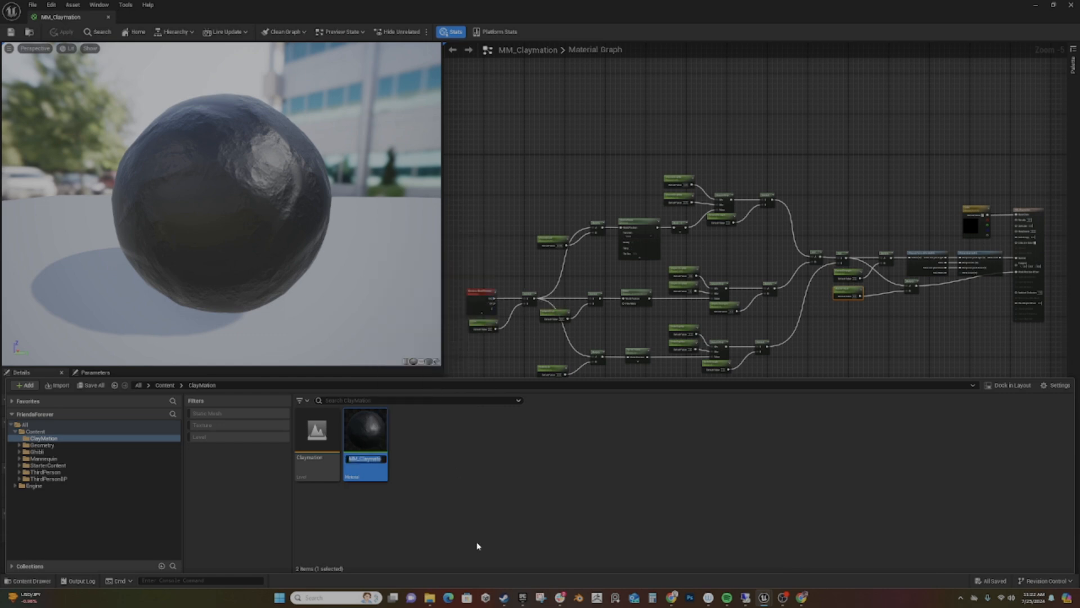
key("Right")
type("_Static")
key("Return")
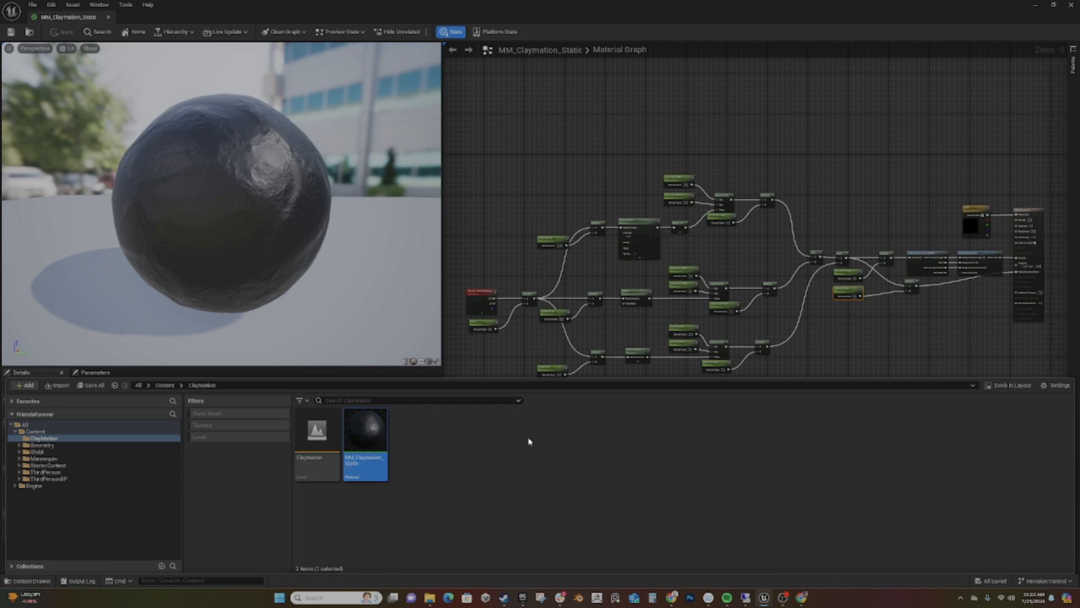
- Duplicate MM_Claymation_Static and name the copy MM_Claymation_Anim
key("ctrl+v")
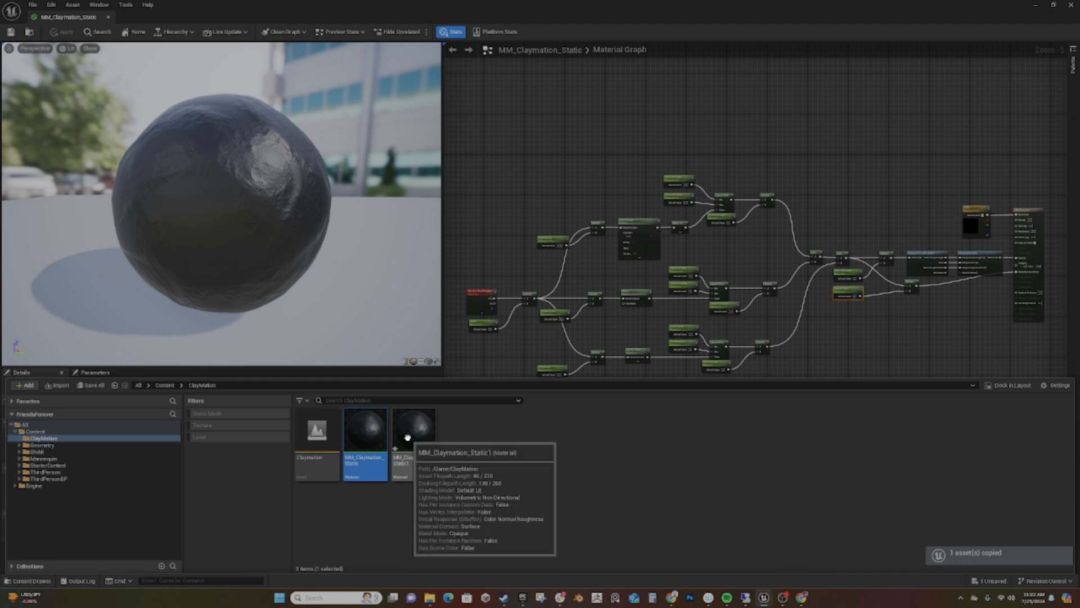
key("F2")
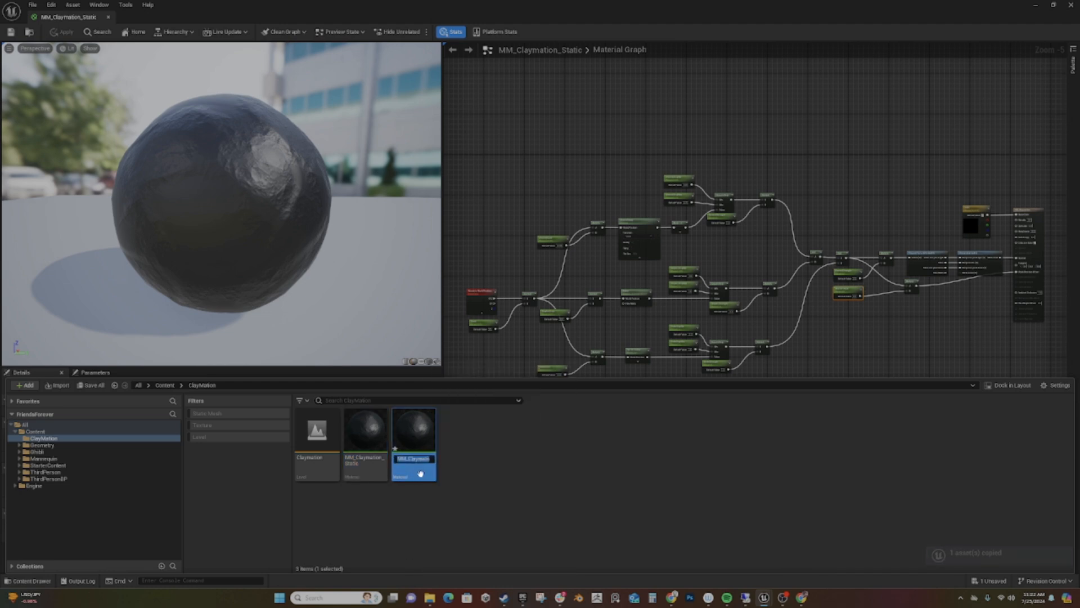
key("End")
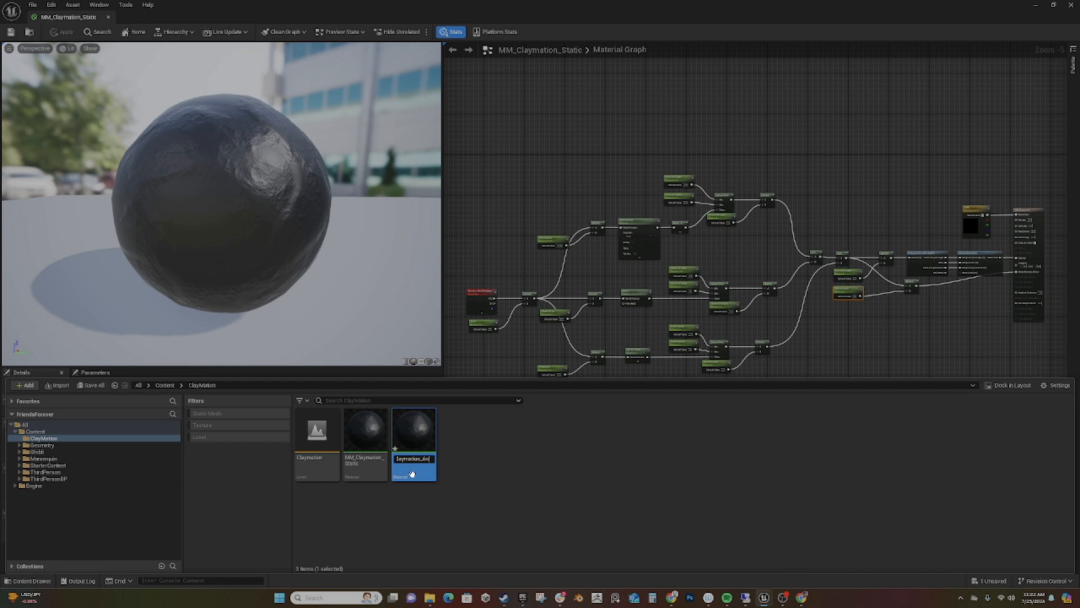
type("Anim")
key("Return")
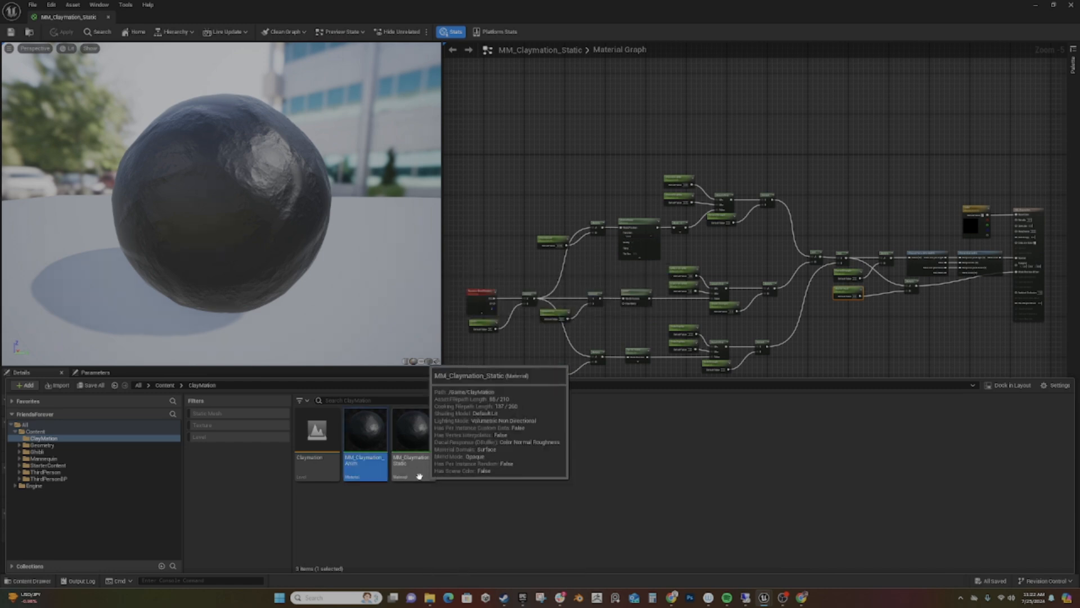
- Open the MM_Claymation_Anim material and survey its node graph back to the Absolute World Position input
double_click(365, 433)
right_click_drag(624, 362, 864, 333)
scroll(864, 333, "down", 3)
right_click_drag(780, 359, 952, 311)
scroll(899, 326, "down", 3)
right_click_drag(854, 349, 824, 340)
scroll(824, 340, "up", 2)
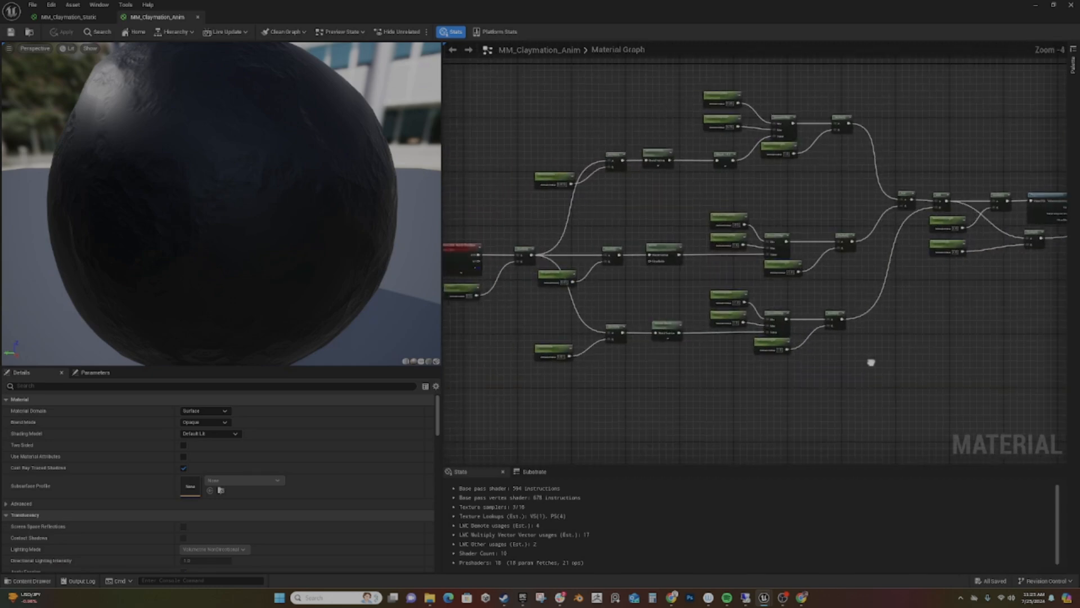
right_click_drag(777, 416, 837, 359)
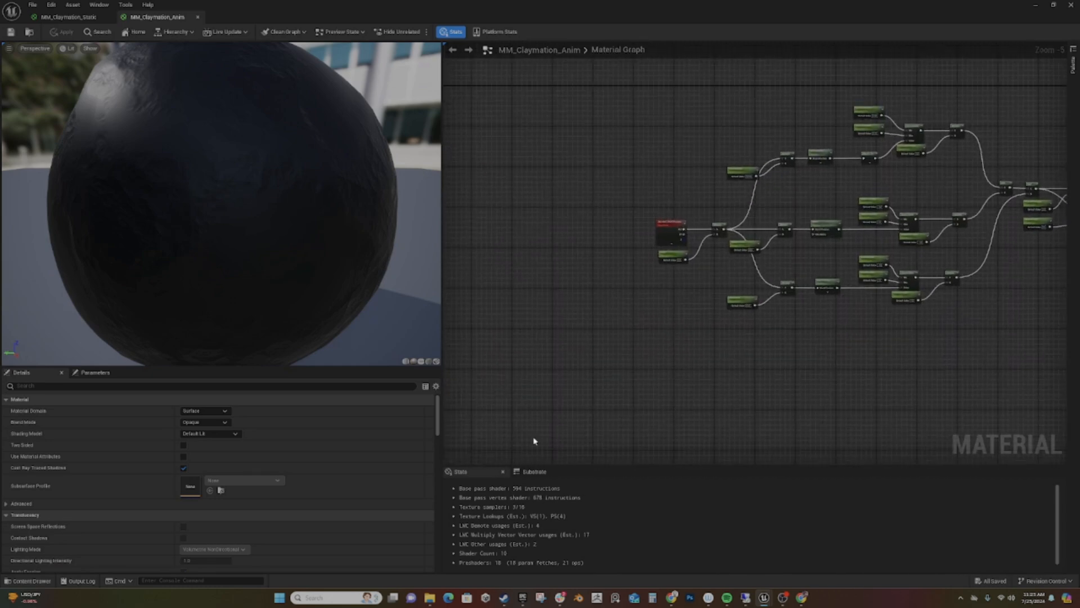
- Add a Time node below the Scale parameter and feed it into the A input of a new Multiply node
right_click_drag(672, 297, 553, 211)
scroll(564, 249, "up", 4)
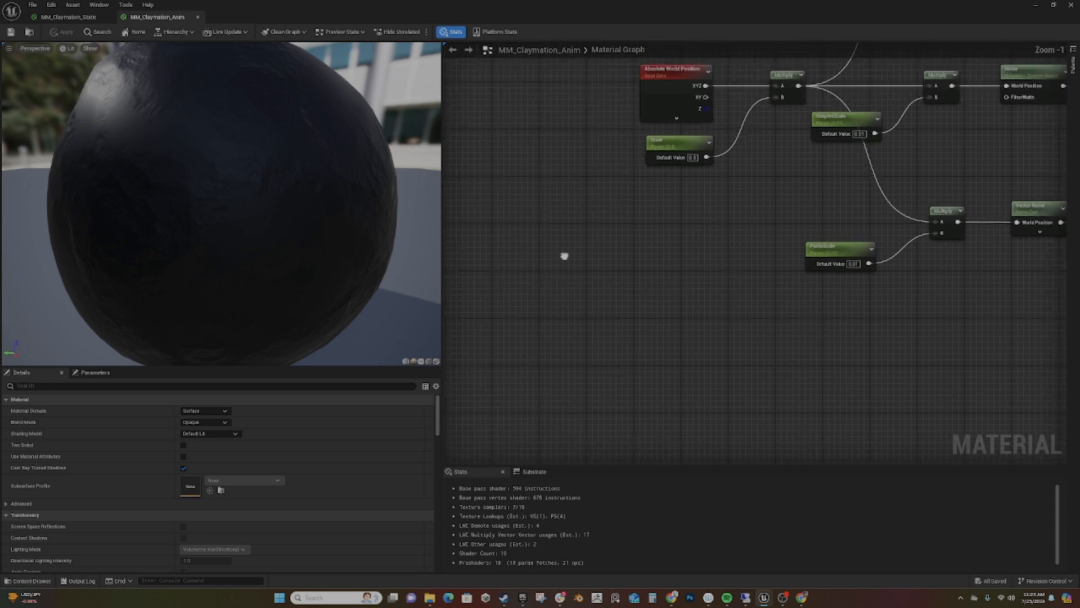
right_click(548, 281)
type("t")
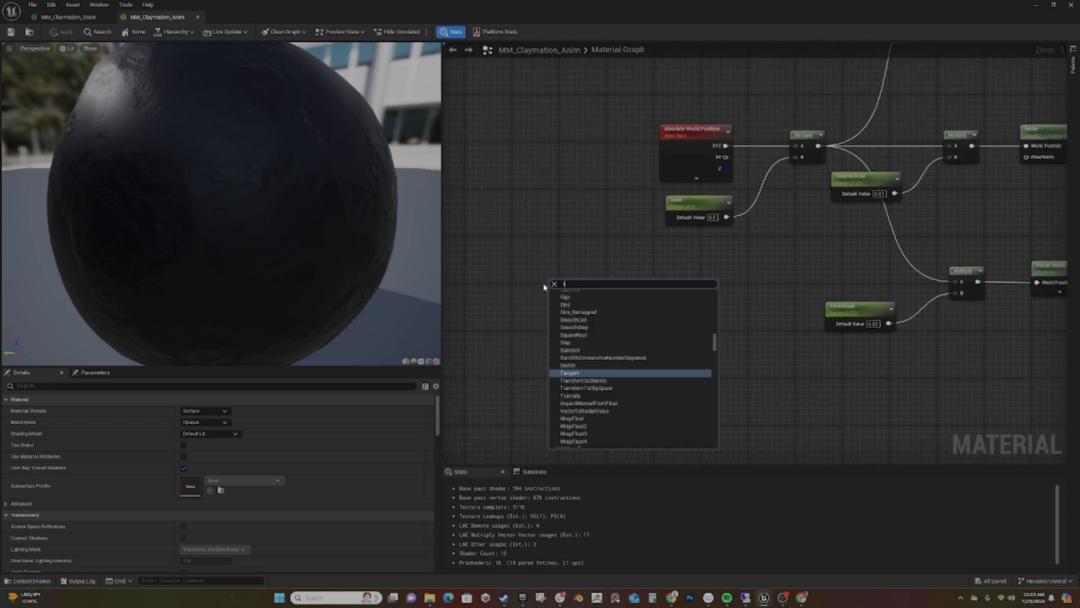
type("ime")
key("Return")
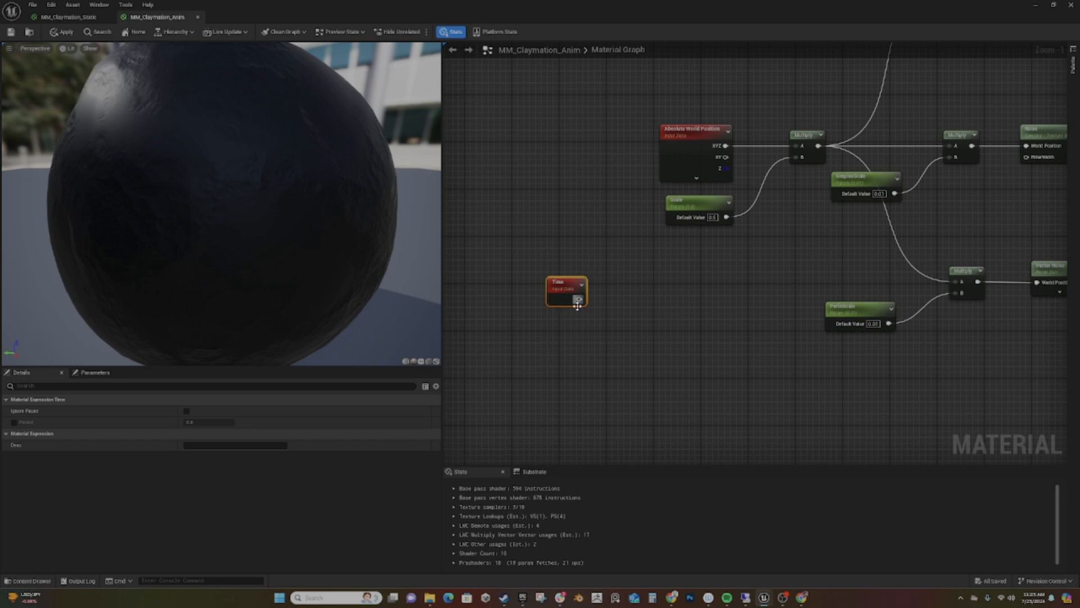
left_click_drag(578, 300, 555, 349)
type("*")
key("Return")
- Create a scalar parameter named Speed with default value 1, wired into the Time Multiply's B input and placed beneath the Time node
type("sca")
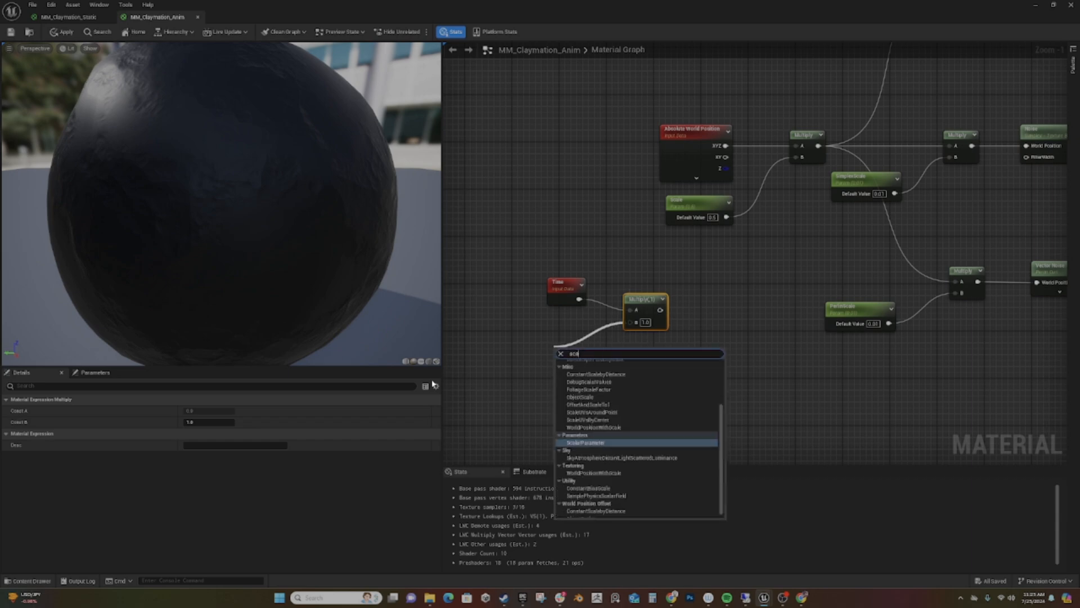
key("Return")
type("Speed")
key("Return")
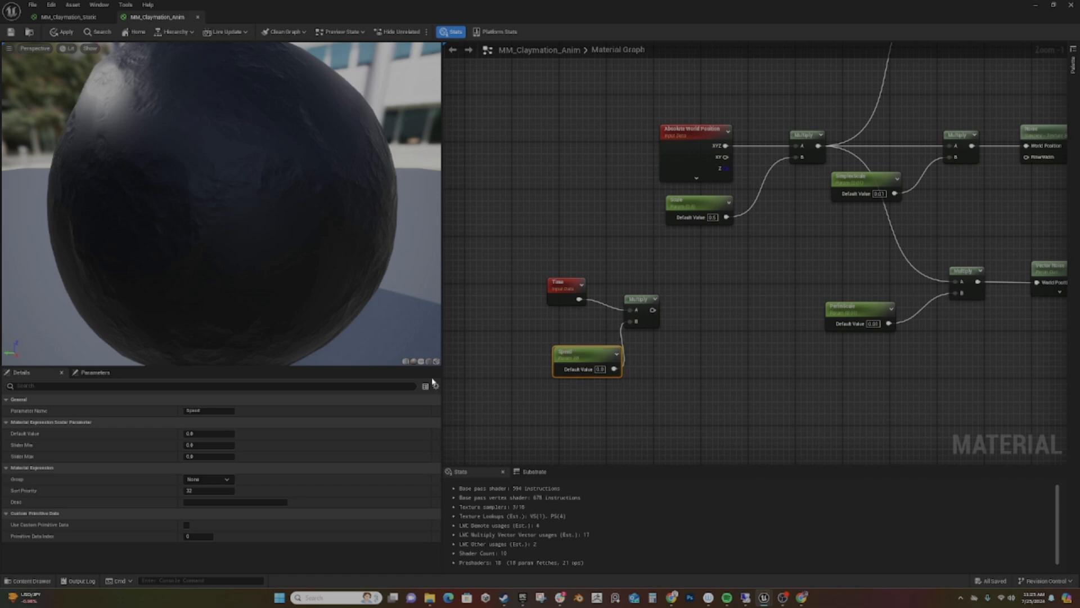
left_click(601, 370)
type("1")
key("Return")
left_click_drag(592, 359, 557, 325)
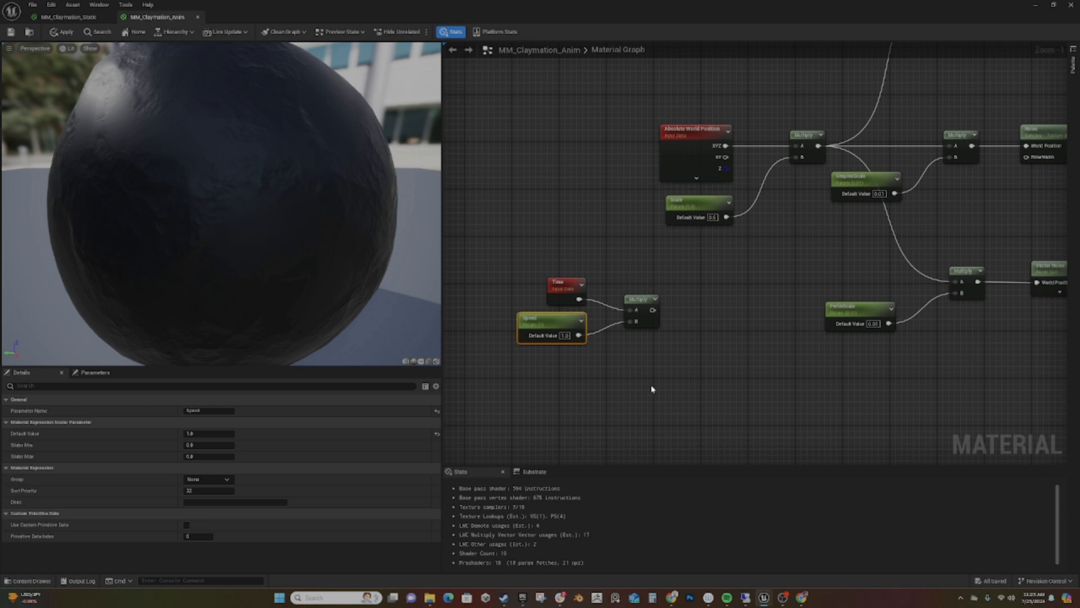
- Feed the Time and Speed Multiply result into a new Vector Noise node
right_click_drag(685, 377, 535, 395)
mouse_move(601, 388)
right_mouse_down()
mouse_move(583, 379)
mouse_move(613, 379)
right_mouse_up()
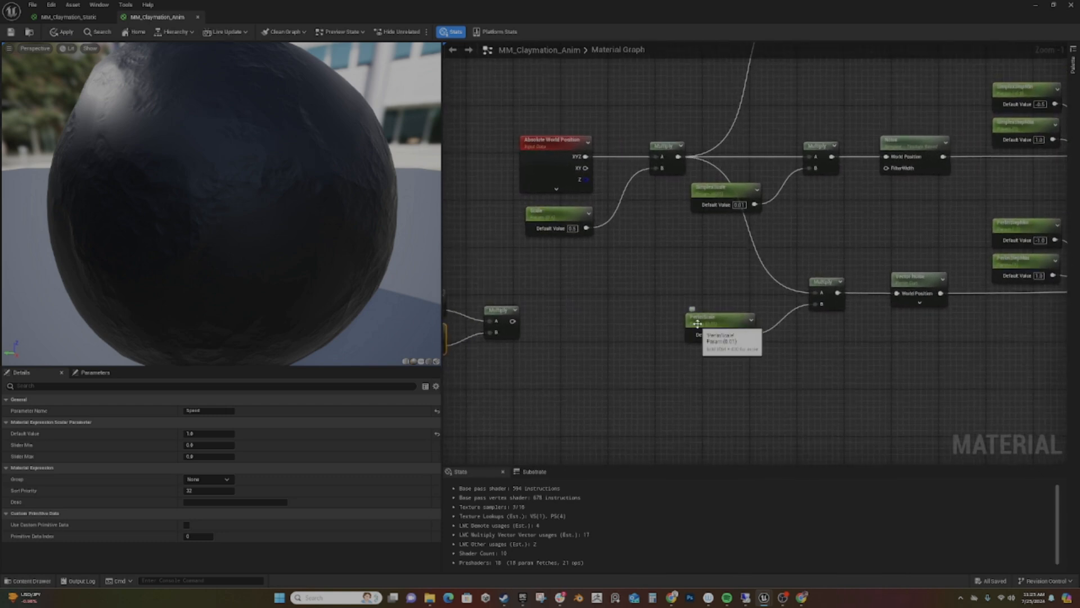
left_click_drag(697, 325, 708, 324)
left_click_drag(510, 322, 586, 298)
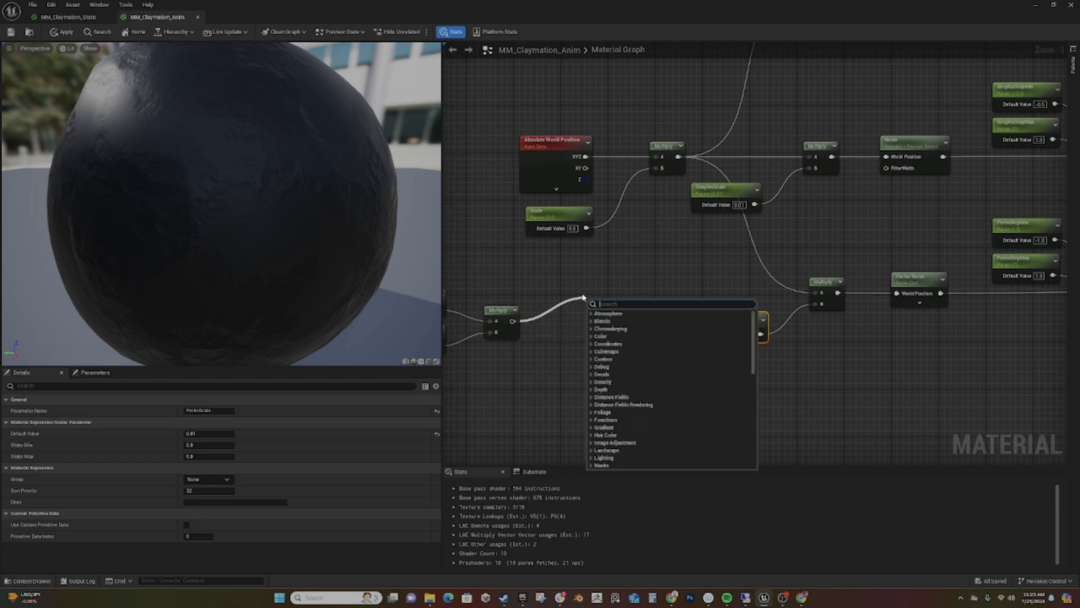
type("vectorn")
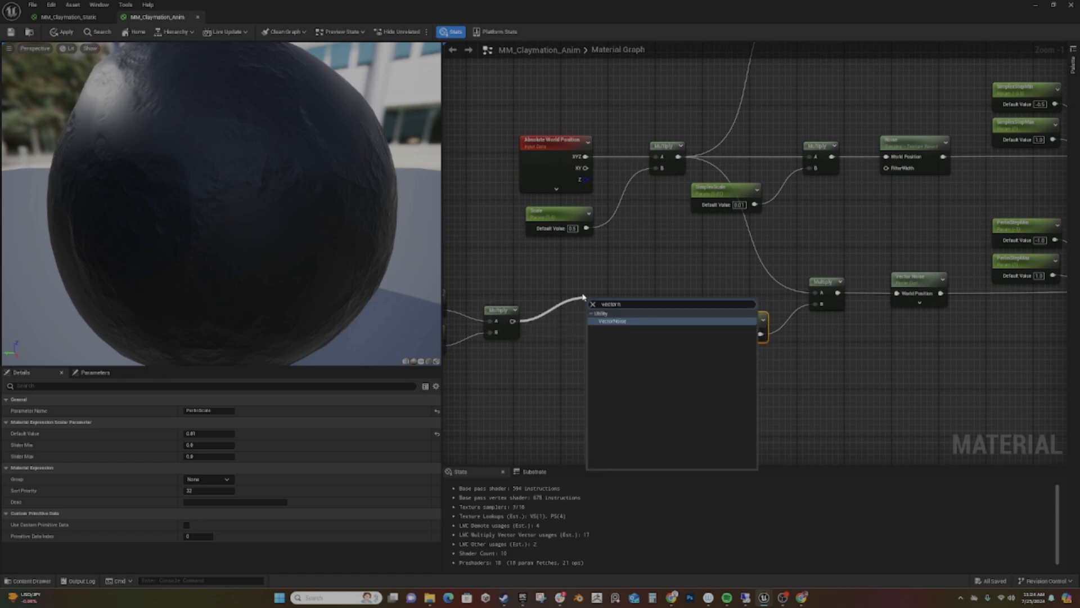
key("Return")
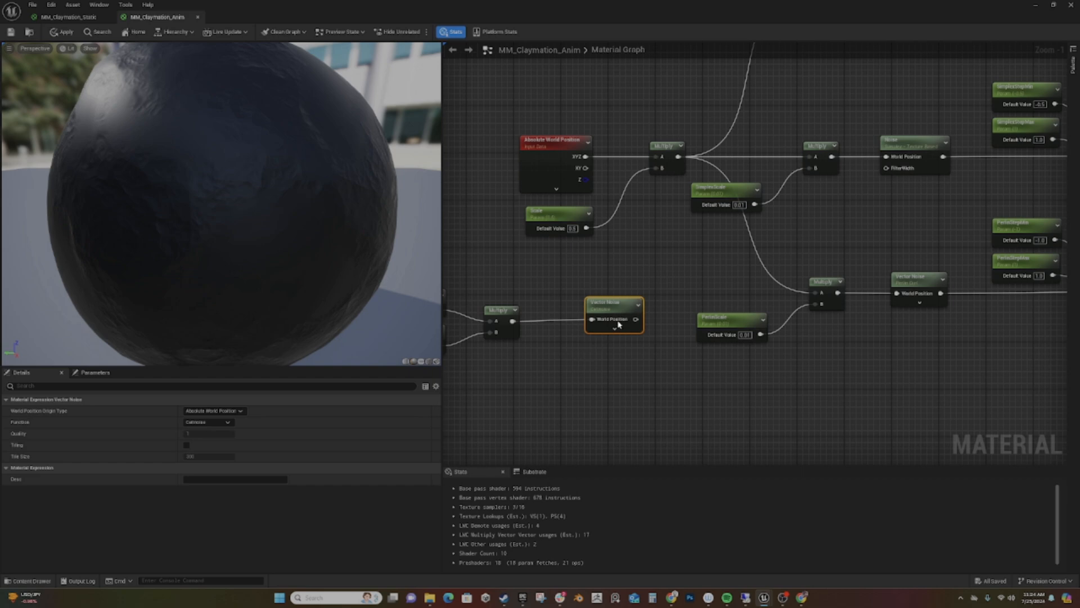
- Connect the new Vector Noise output to a Clamp node and set the clamp minimum to 0.5
left_click_drag(615, 299, 641, 293)
type("clam")
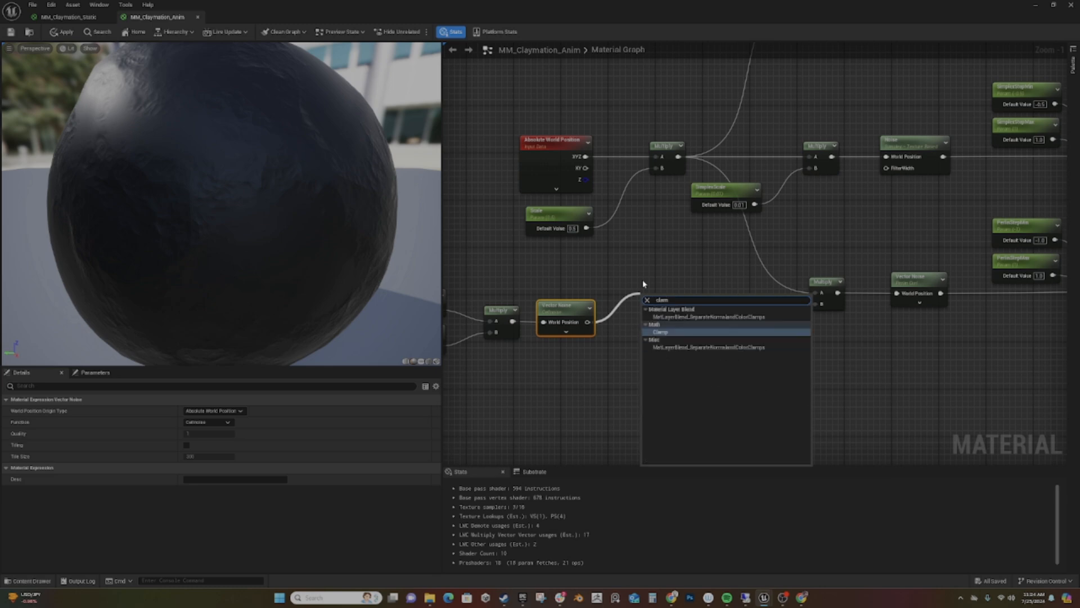
key("Return")
left_click(666, 321)
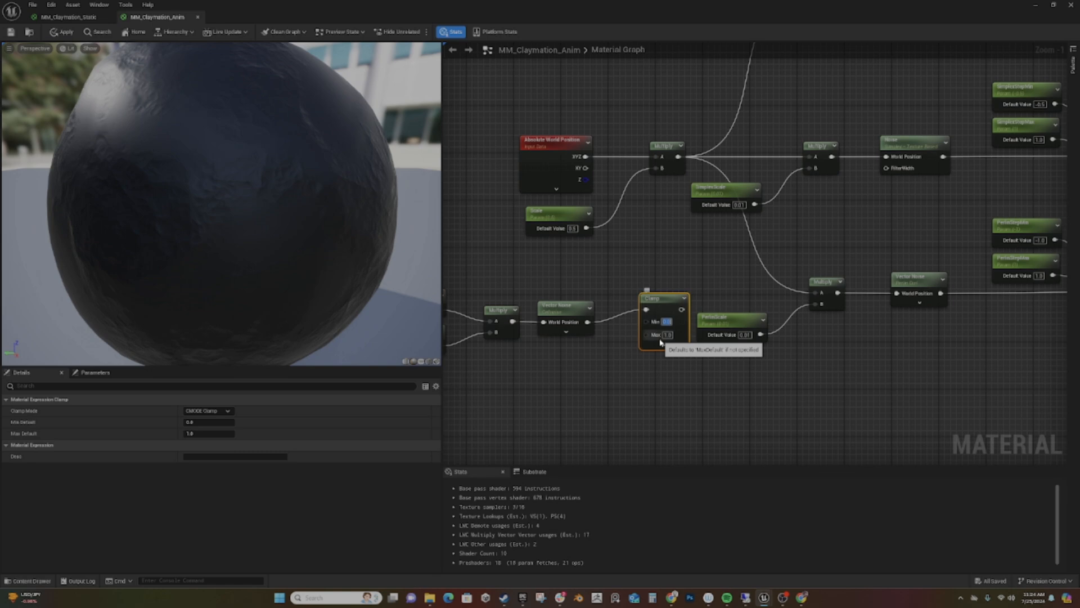
type("0.5")
key("Return")
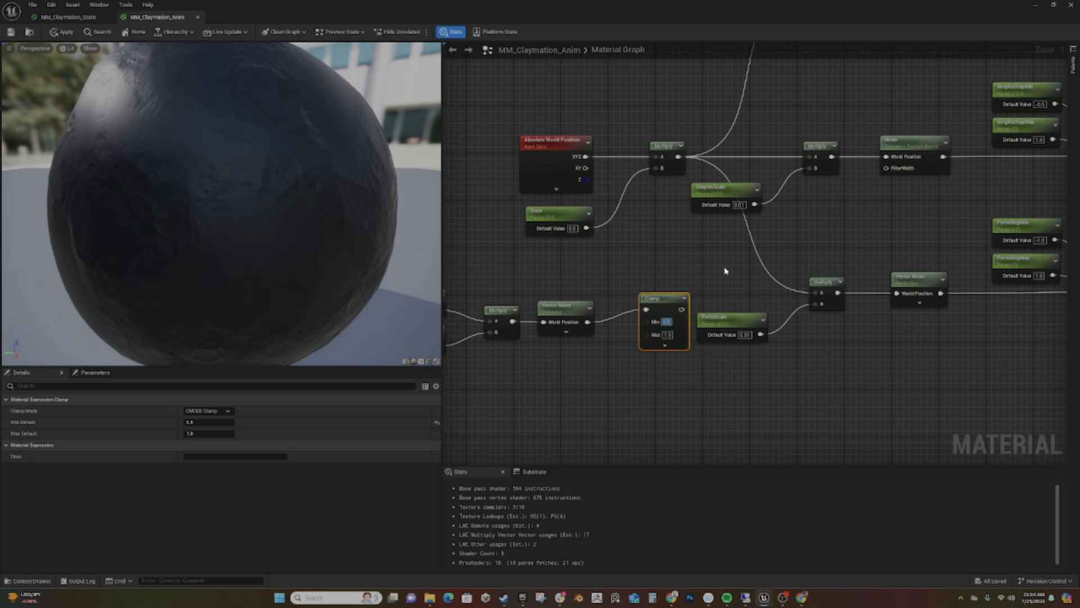
- Move the Time noise chain clear of PerlinScale and wire its Clamp into B of the Absolute World Position Multiply, replacing Scale
right_click_drag(717, 259, 842, 237)
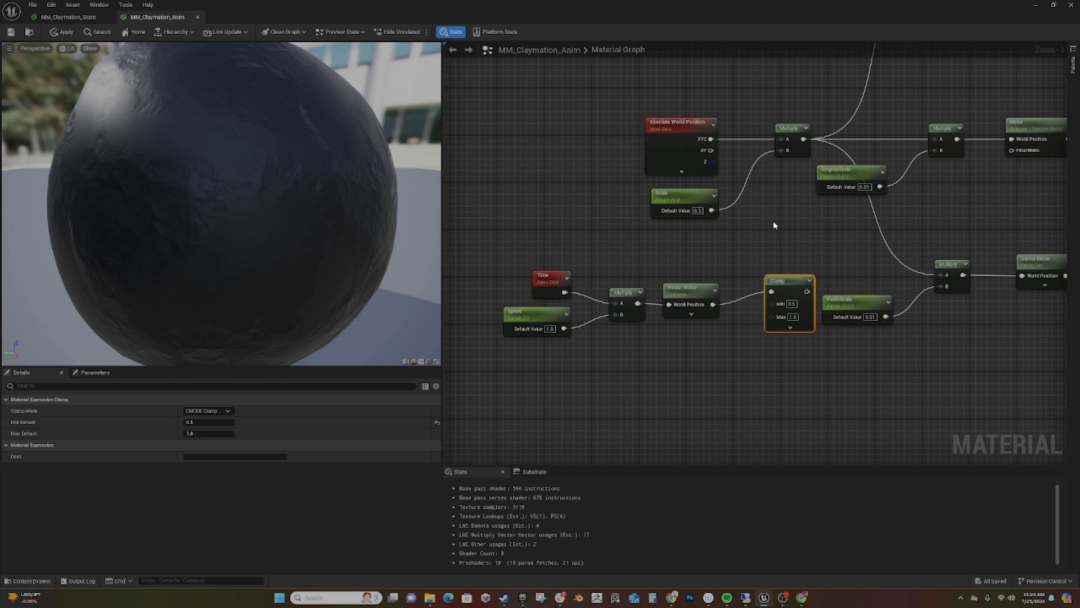
right_click_drag(774, 225, 727, 256)
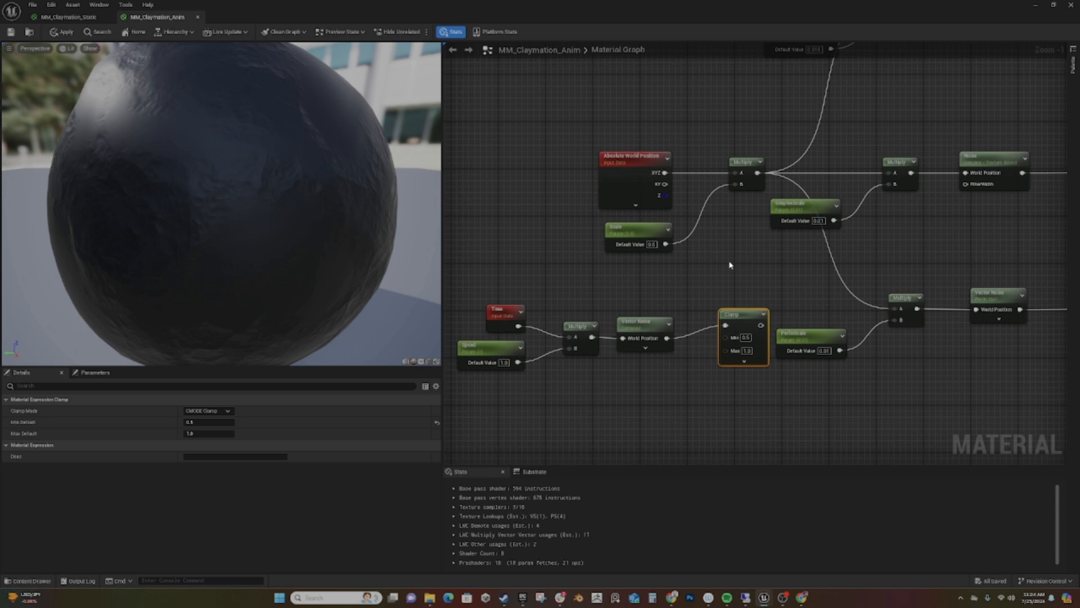
left_click_drag(479, 286, 735, 401)
left_click(739, 315)
left_click_drag(470, 285, 732, 382)
left_click_drag(747, 314, 646, 289)
left_click(719, 278)
right_click_drag(680, 302, 615, 341)
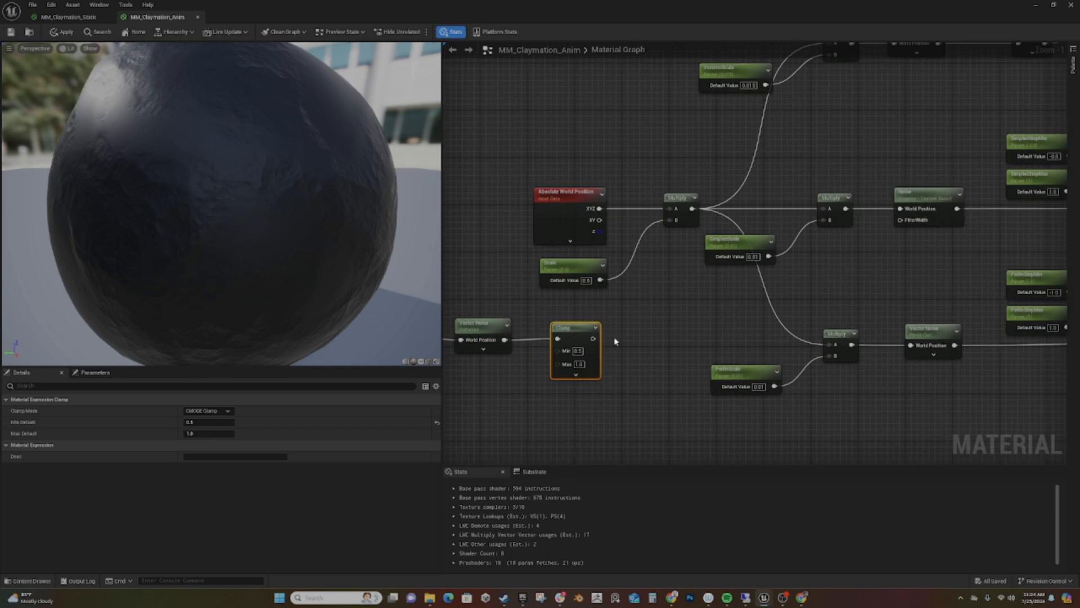
left_click_drag(593, 339, 673, 226)
right_click_drag(694, 328, 660, 316)
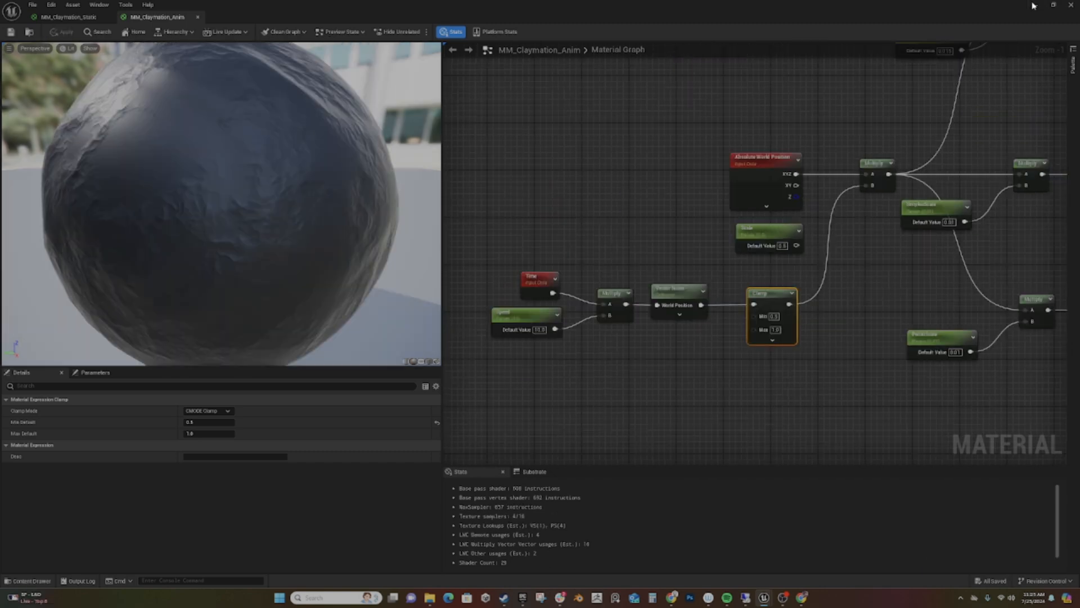
- Return to the Claymation level and add a basic Sphere shape above the floor
left_click(1033, 6)
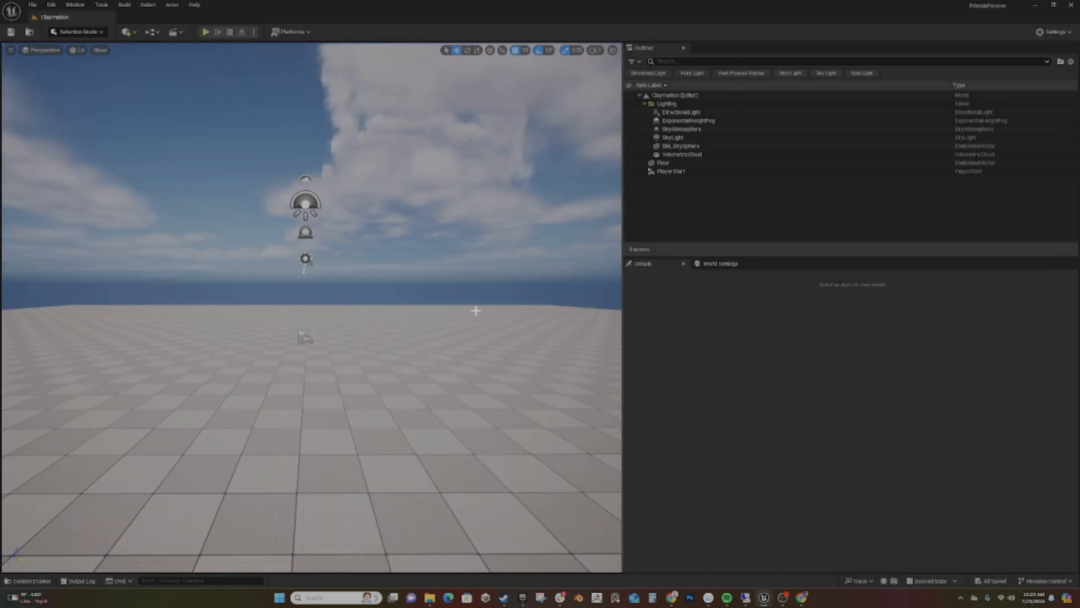
left_click(130, 34)
mouse_move(166, 139)
left_click(236, 153)
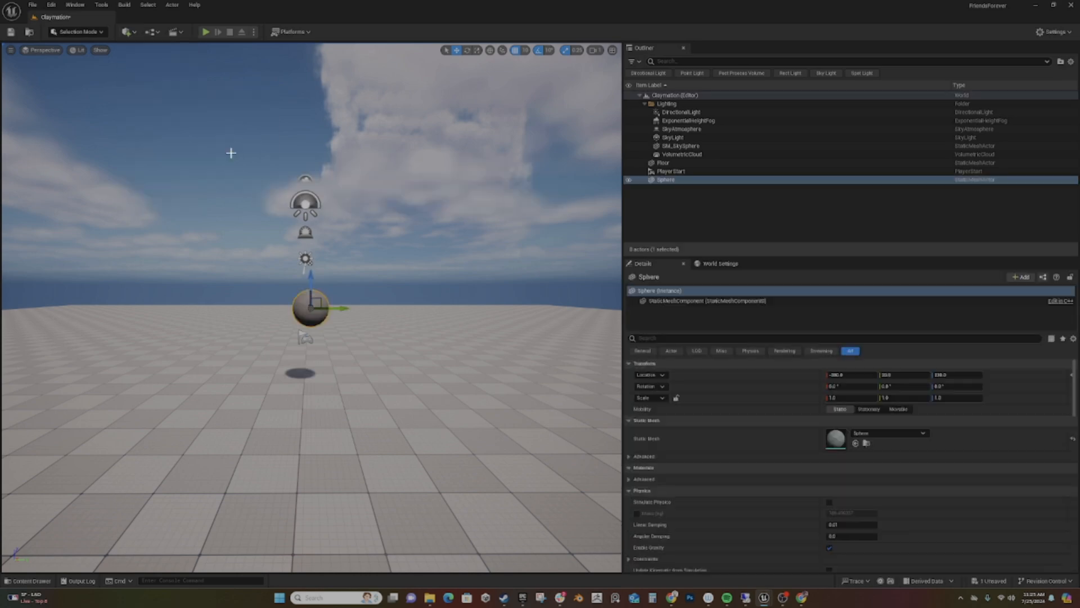
scroll(293, 319, "up", 2)
scroll(293, 319, "up", 2)
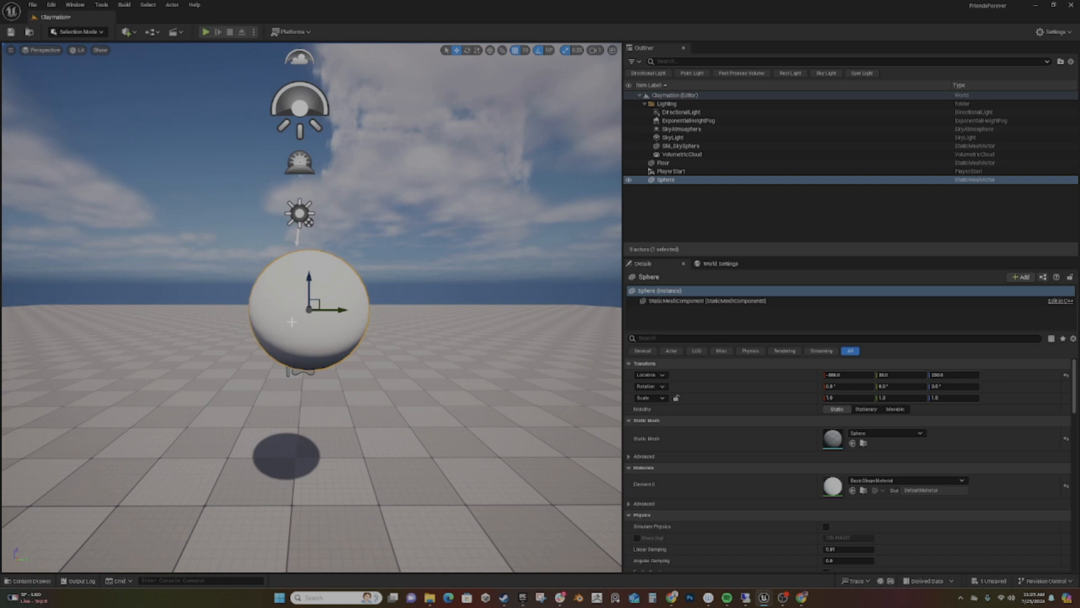
- Create a material instance of MM_Claymation_Anim in the ClayMation folder and name it MI_Claymation_Anim_Inst
left_click(35, 581)
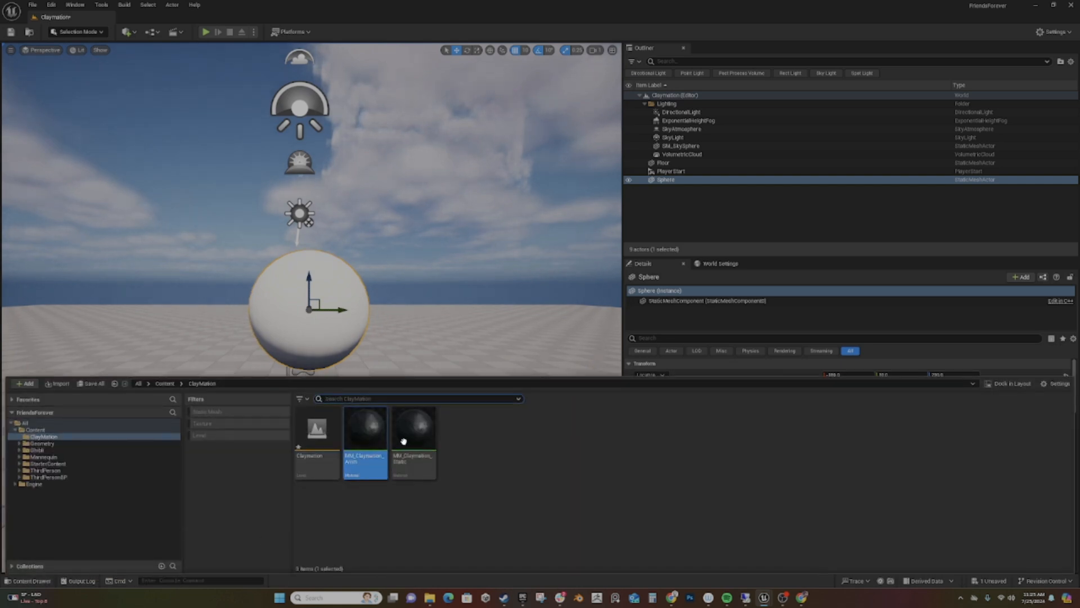
right_click(363, 437)
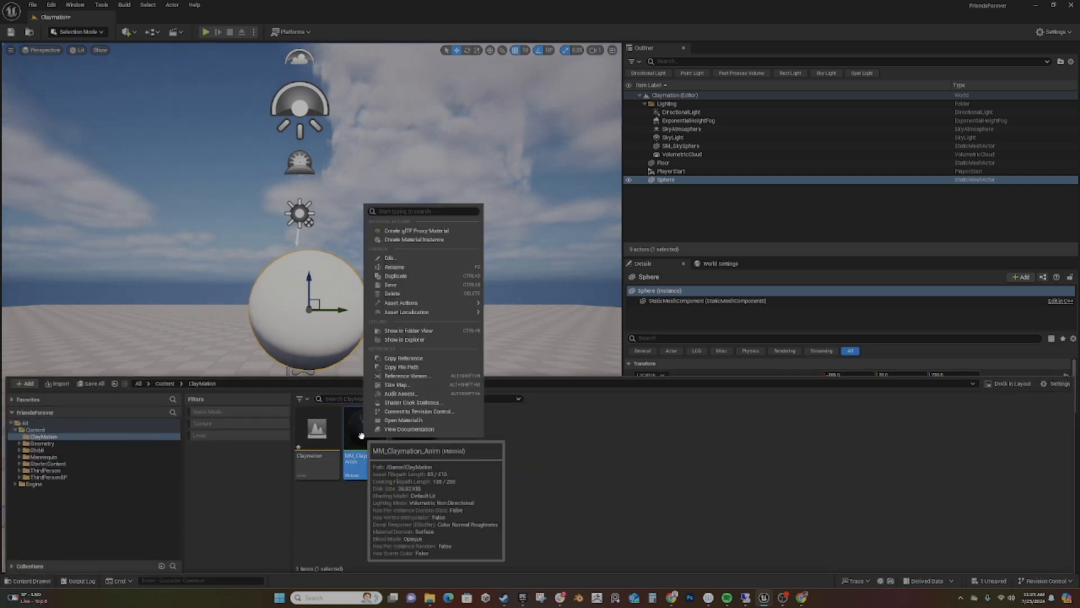
left_click(411, 239)
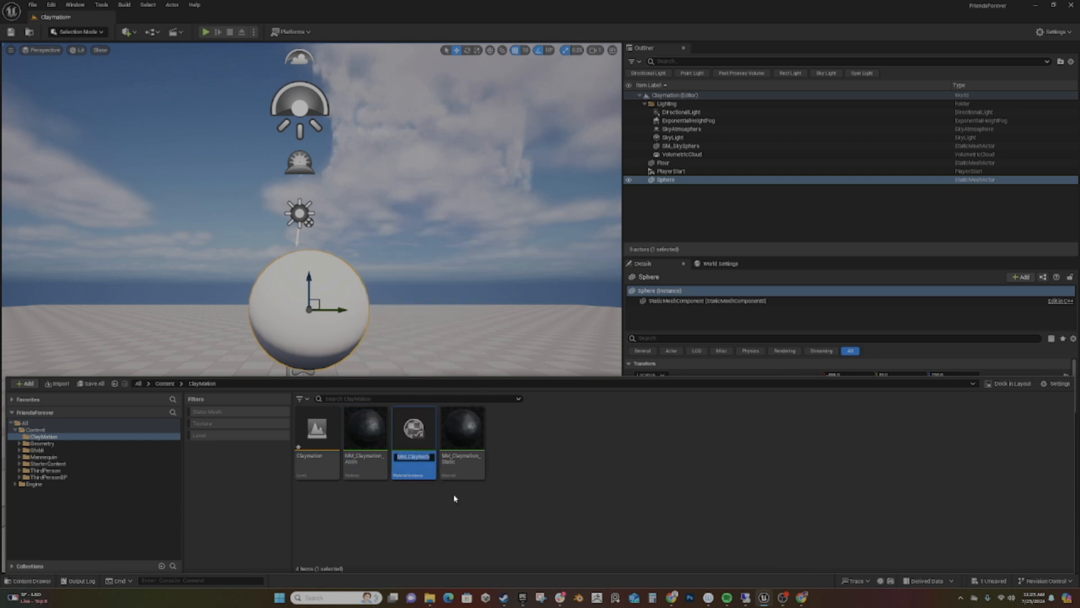
key("Left")
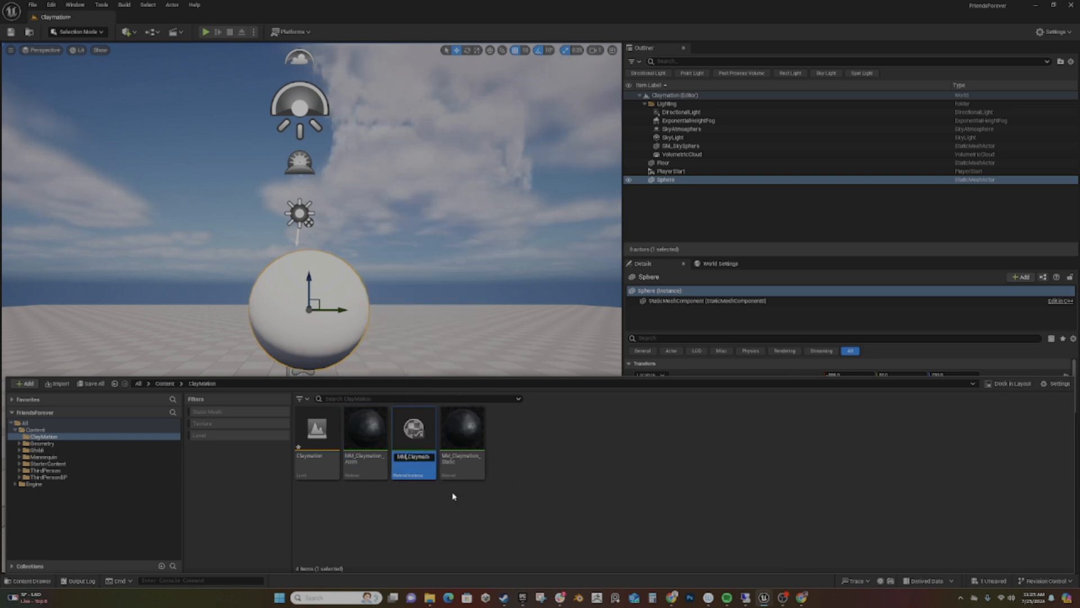
key("Return")
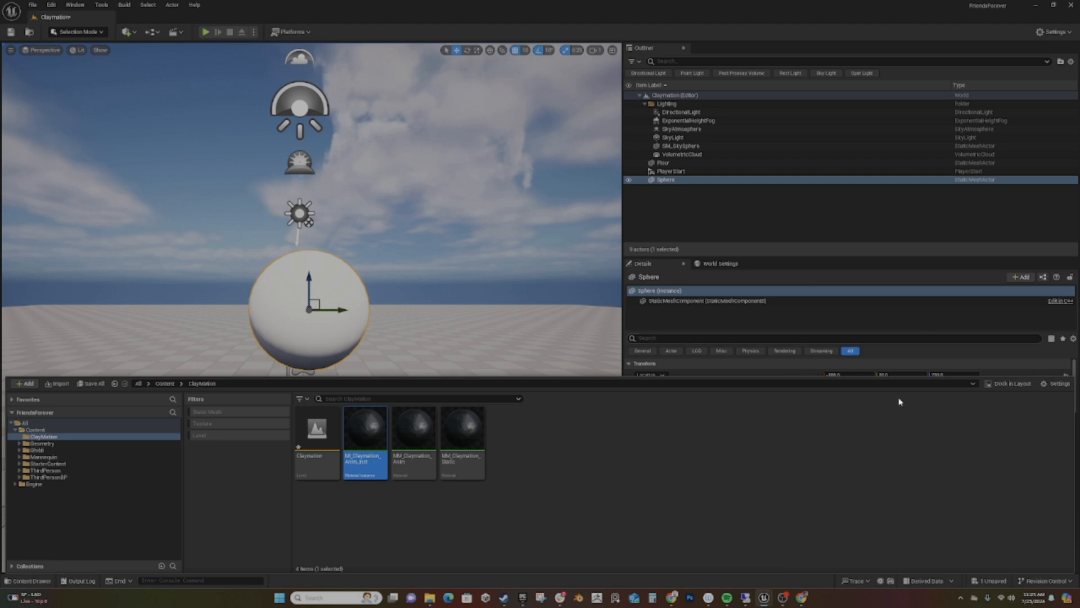
- Apply MI_Claymation_Anim_Inst to the sphere in the level and inspect its animated surface from several distances and angles
left_click_drag(366, 439, 294, 307)
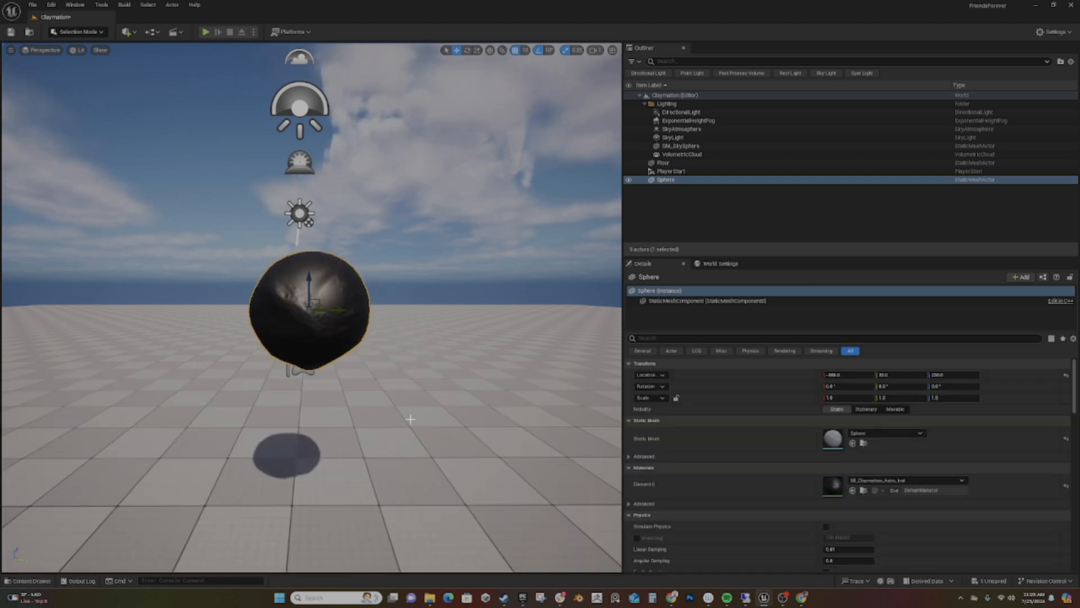
scroll(373, 395, "up", 2)
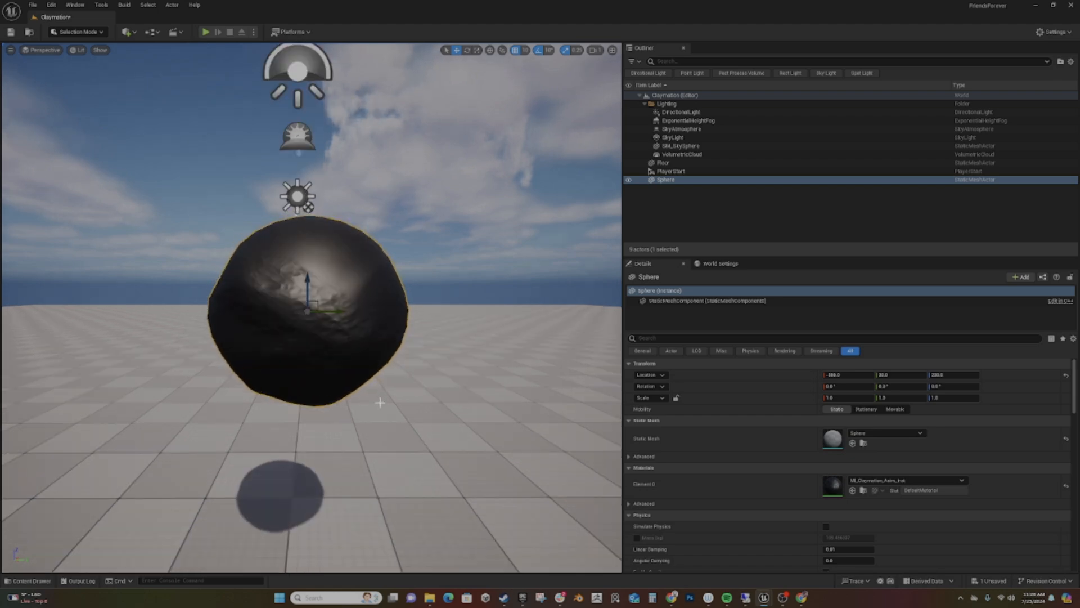
scroll(380, 402, "down", 3)
scroll(380, 402, "up", 3)
right_click_drag(470, 405, 478, 513)
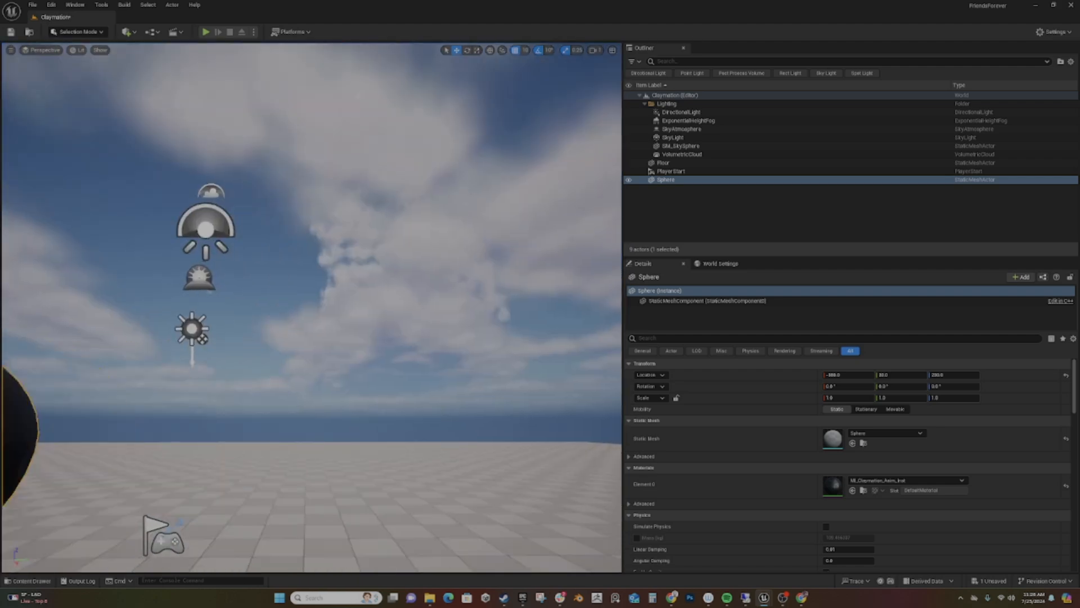
key("w")
mouse_move(452, 421)
right_mouse_down()
mouse_move(396, 416)
mouse_move(406, 441)
mouse_move(452, 421)
right_mouse_up()
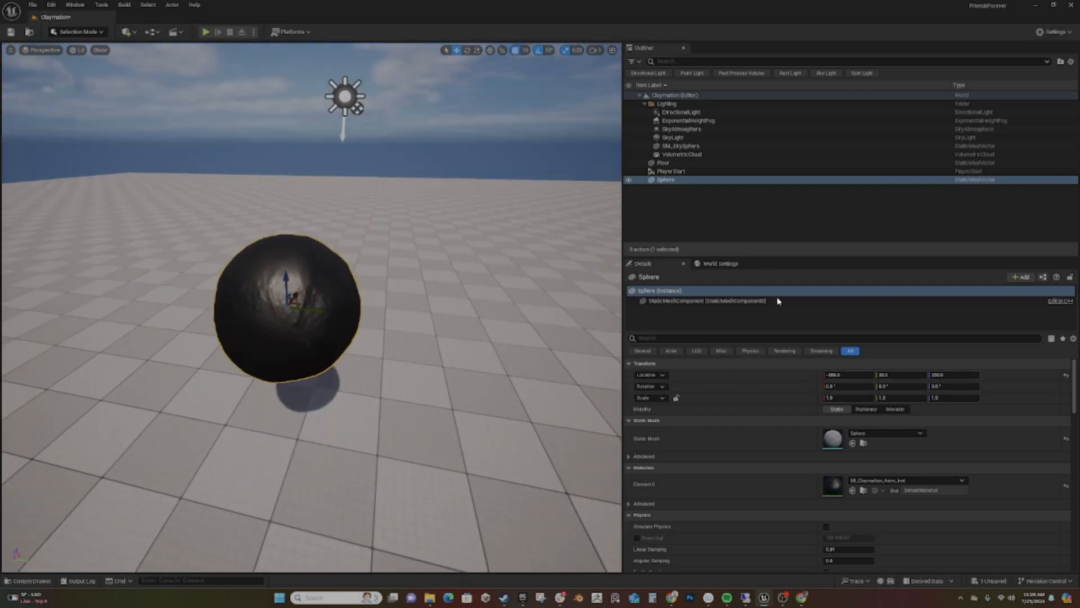
- Open MI_Claymation_Anim_Inst from the sphere's material slot and override its Color parameter with a medium blue
left_click(864, 490)
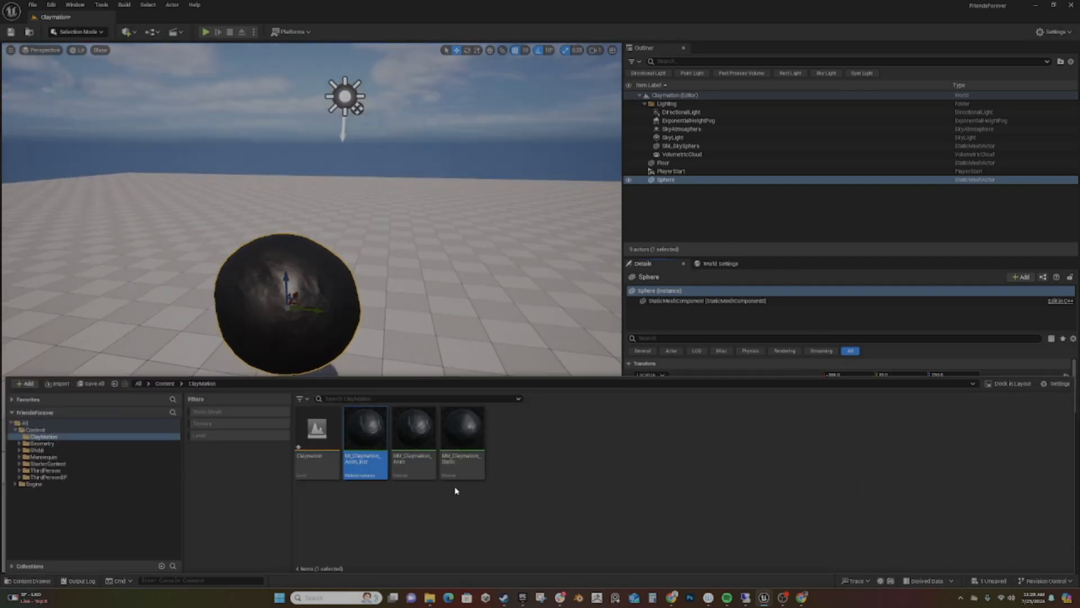
double_click(381, 436)
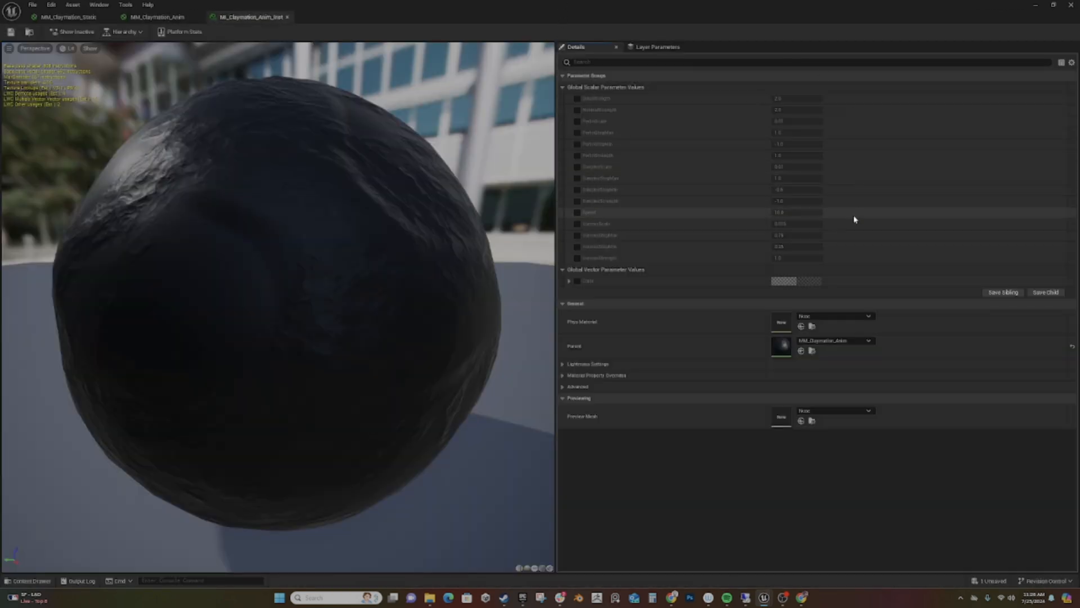
left_click(577, 280)
left_click(805, 281)
left_click_drag(846, 341, 828, 329)
left_click_drag(923, 332, 933, 363)
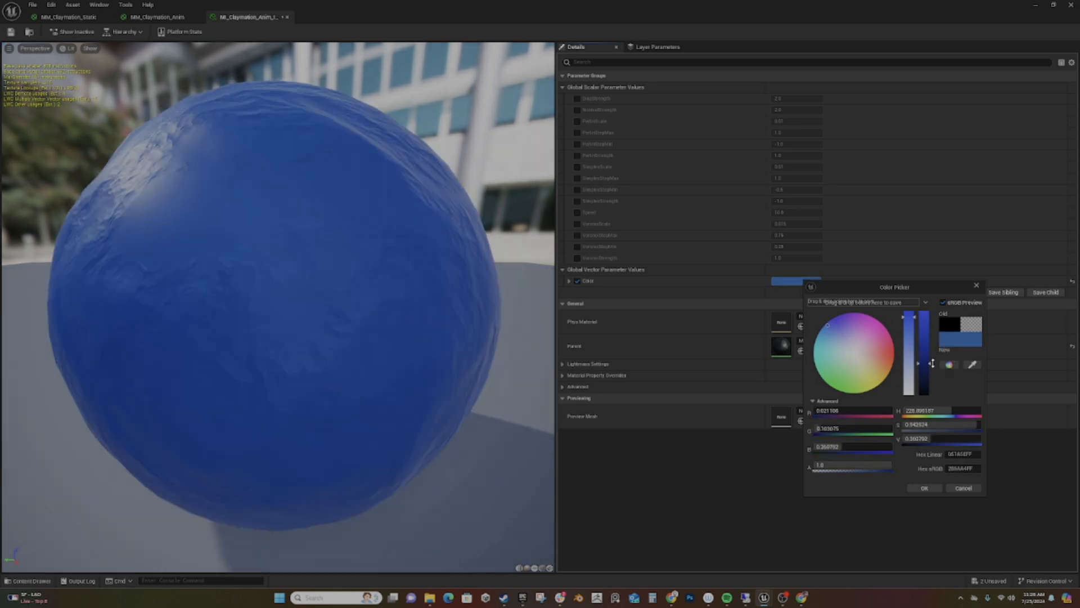
left_click(977, 285)
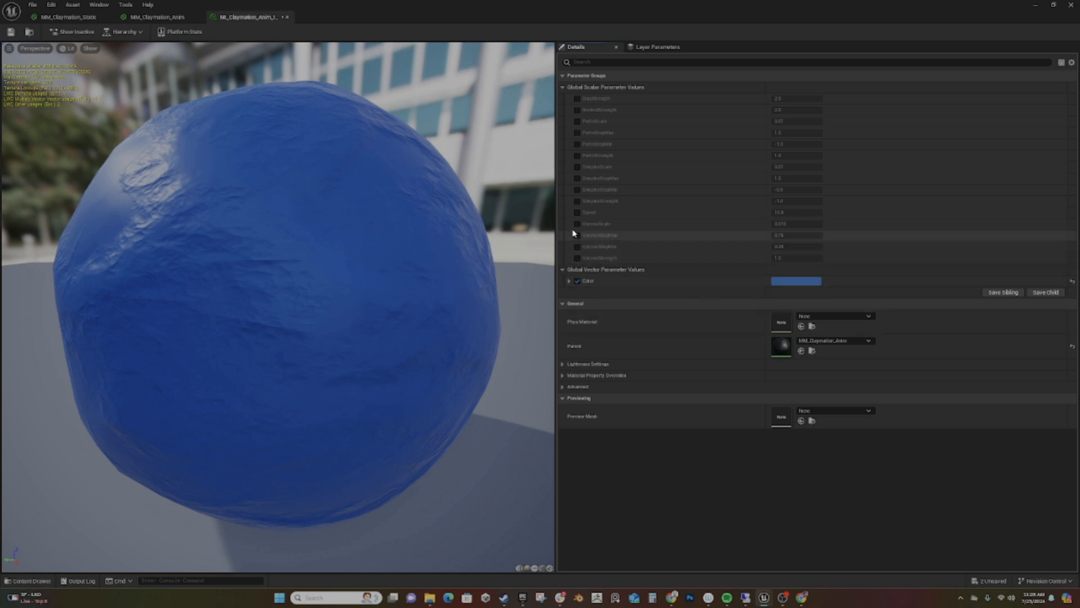
- Override the Speed parameter of MI_Claymation_Anim_Inst with 5 and save the material instance
left_click(577, 212)
left_click(795, 213)
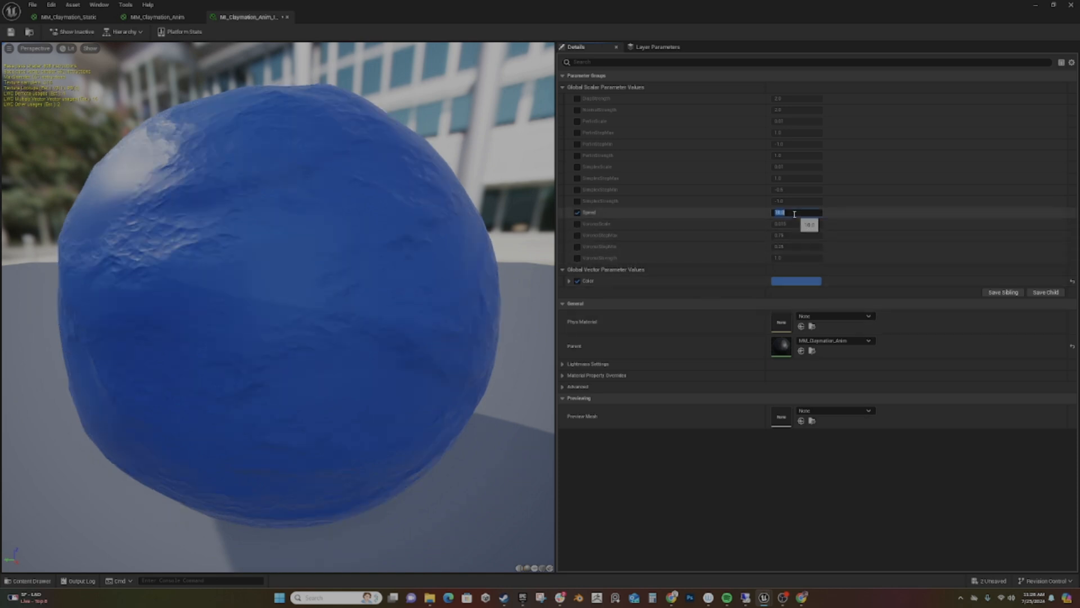
type("5")
key("Return")
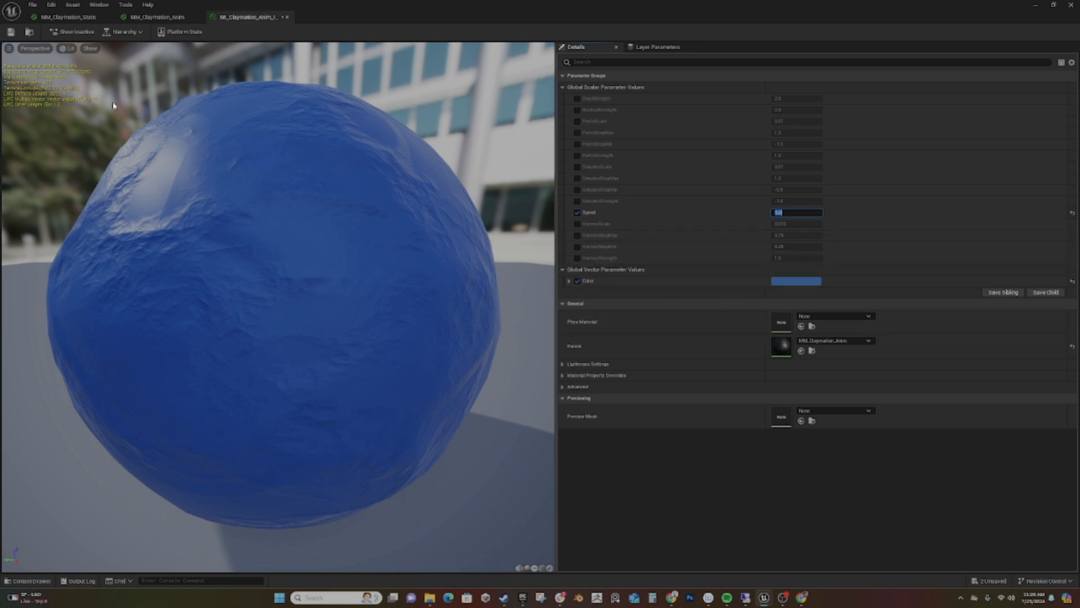
left_click(12, 31)
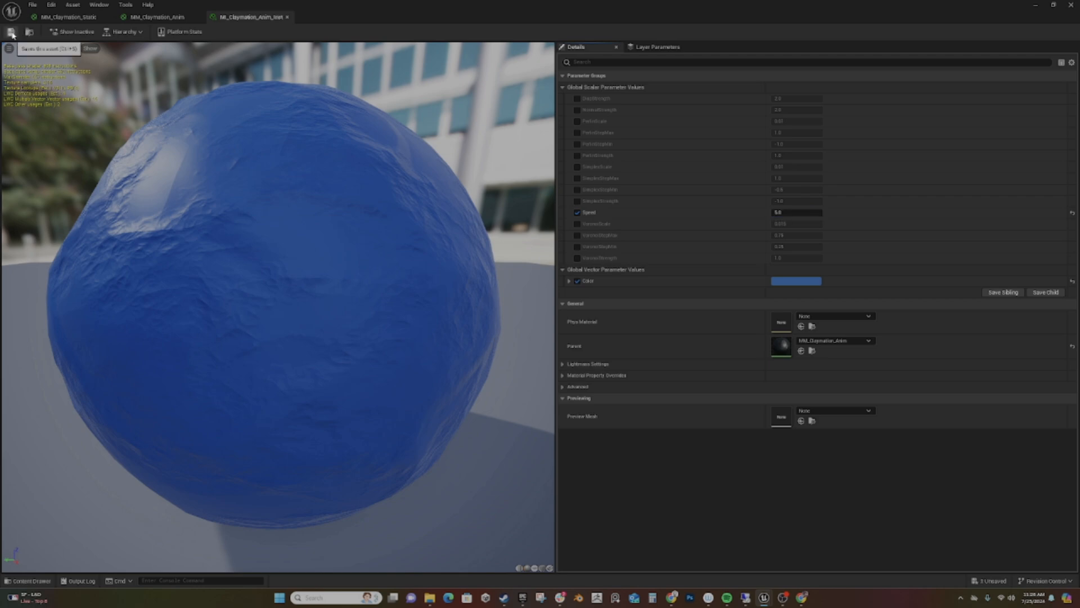
- Return to the level editor and save the Claymation level
left_click(1034, 6)
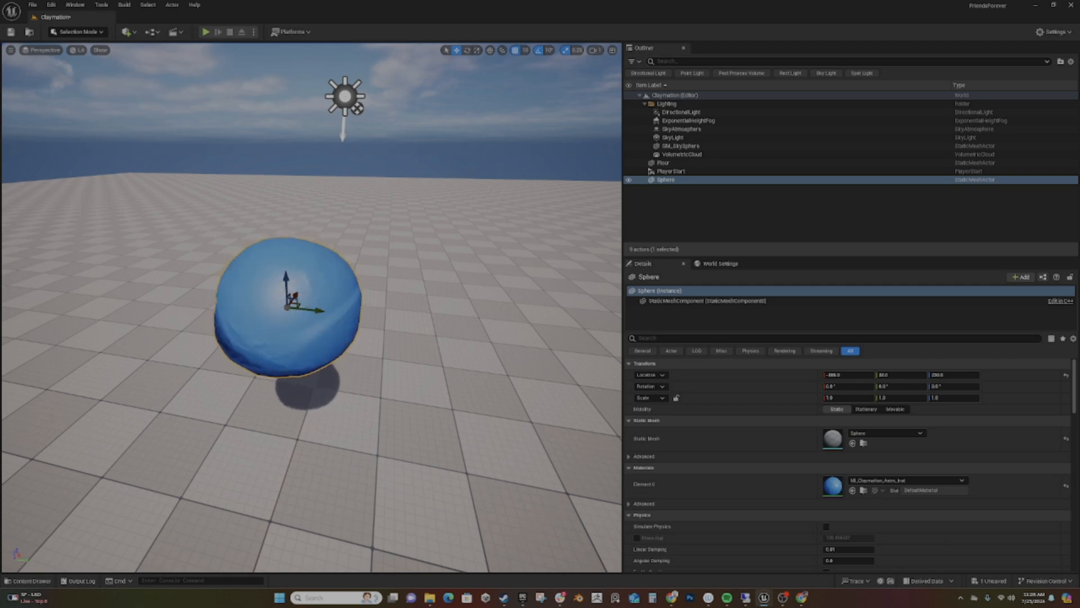
left_click(11, 32)
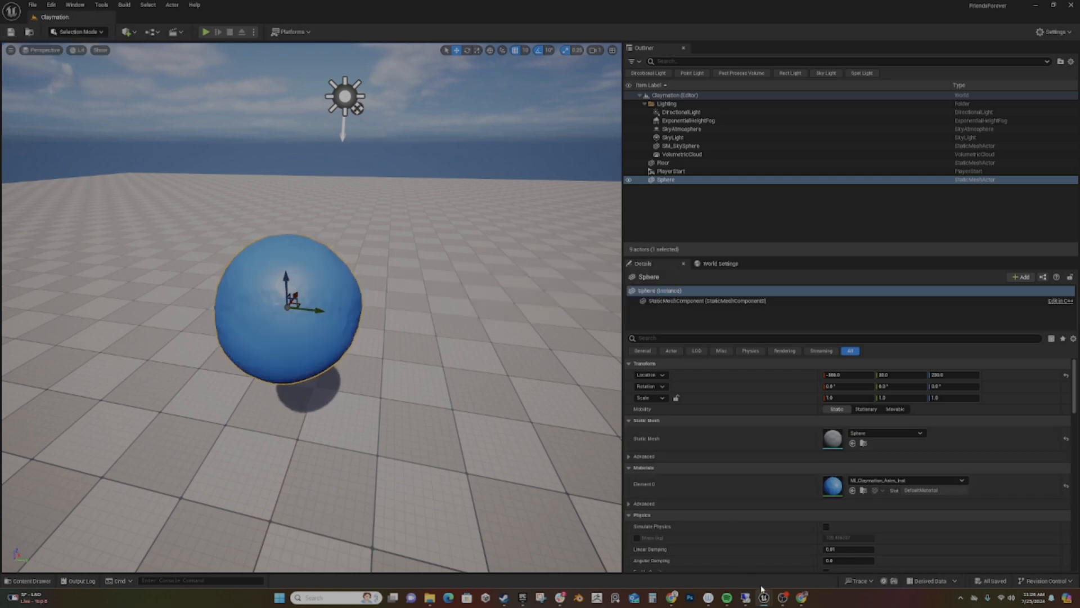
- In the MM_Claymation_Anim graph, add a Time node below the strength parameters and feed it into a new Multiply node
mouse_move(764, 596)
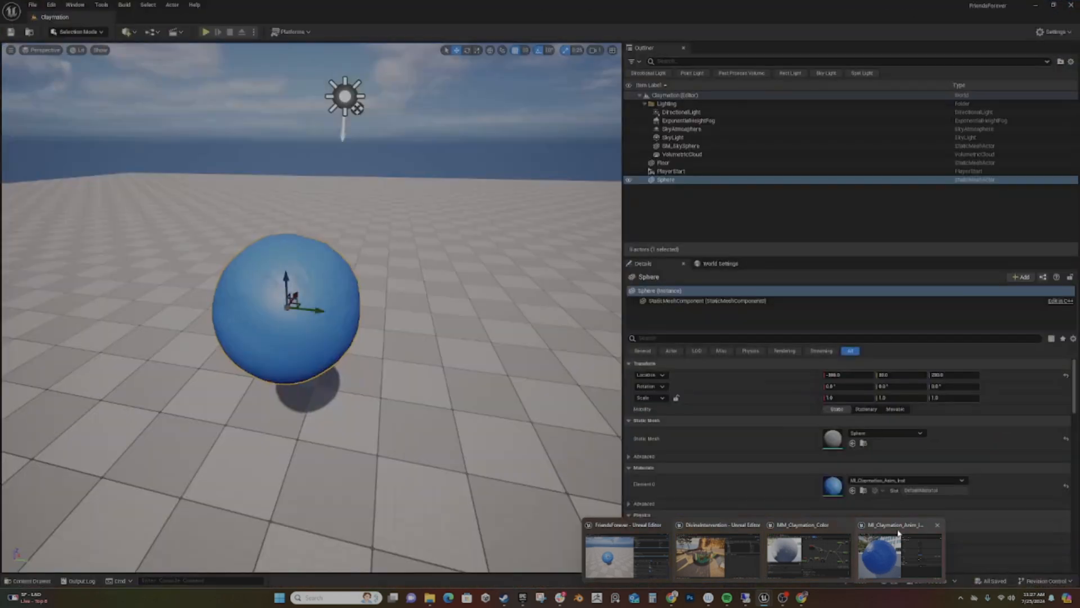
left_click(898, 535)
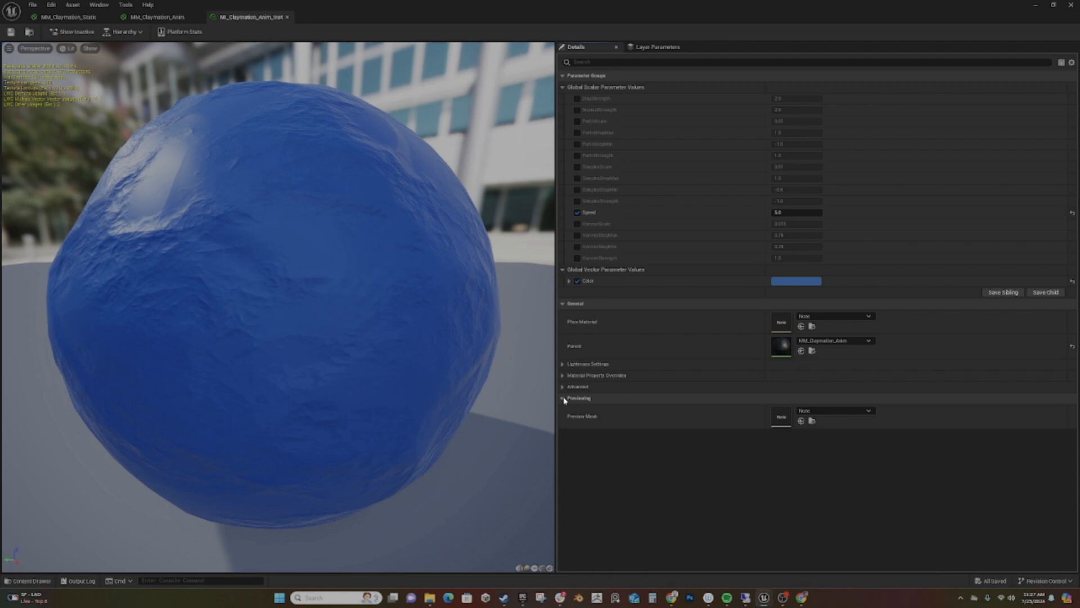
left_click(164, 18)
right_click_drag(692, 379, 420, 350)
right_click_drag(866, 395, 551, 303)
right_click_drag(841, 303, 594, 423)
right_click_drag(881, 331, 677, 403)
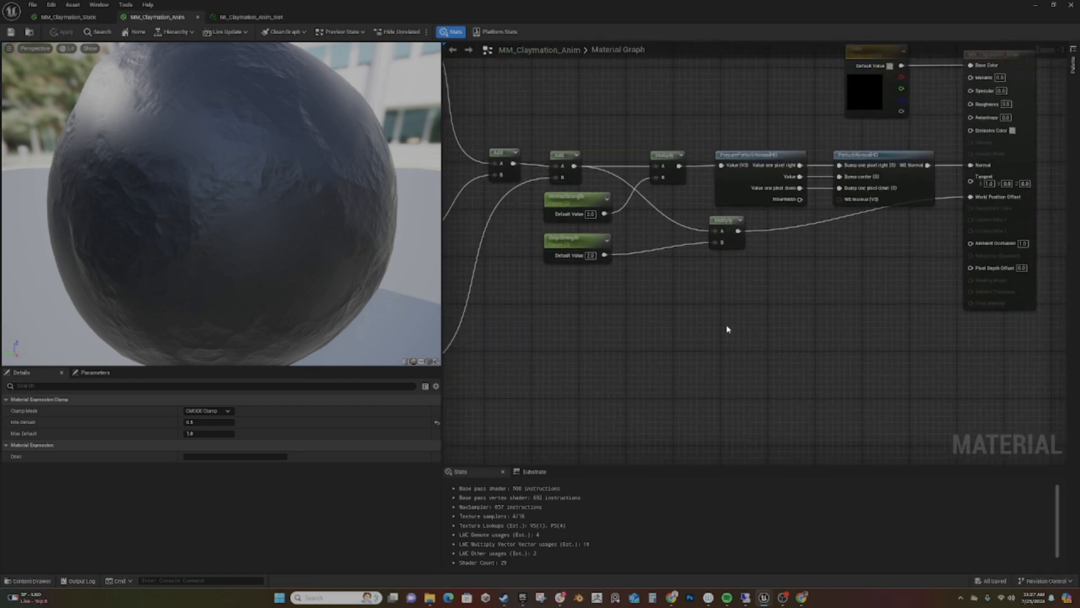
right_click(510, 317)
type("time")
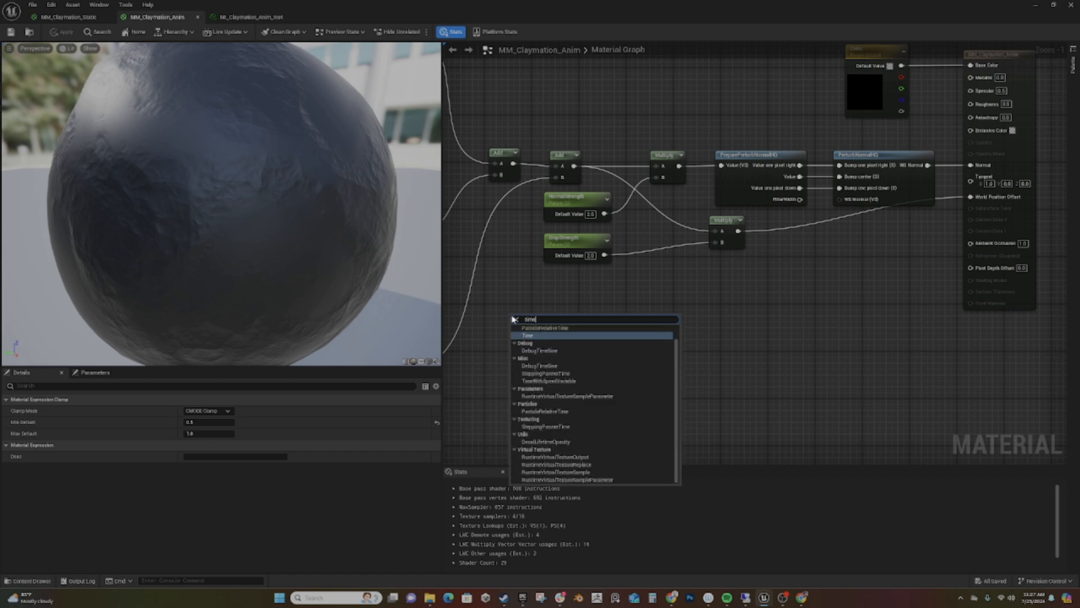
key("Return")
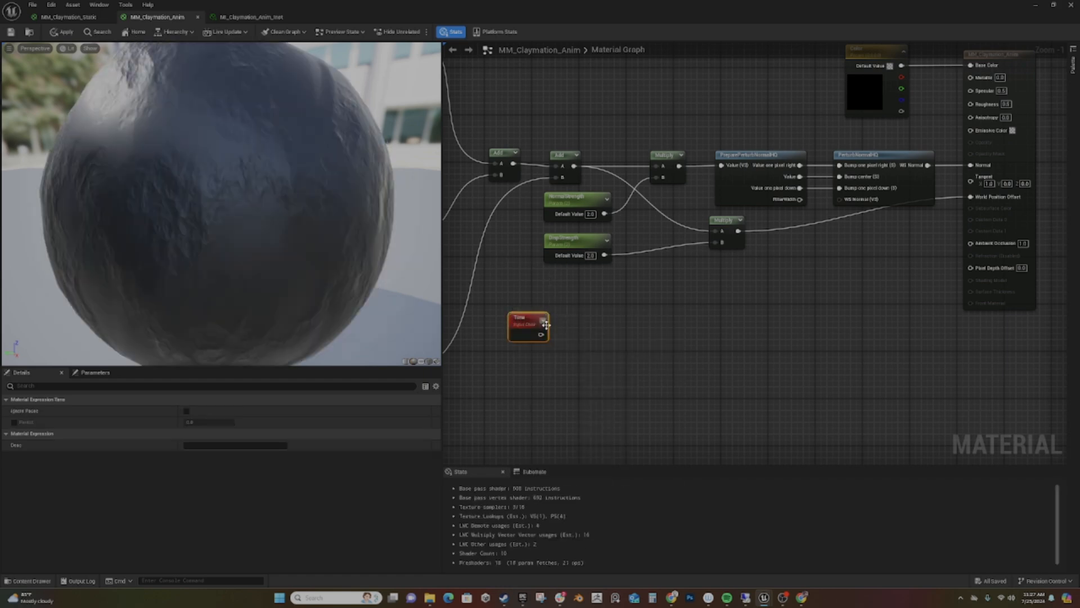
left_click_drag(541, 335, 593, 316)
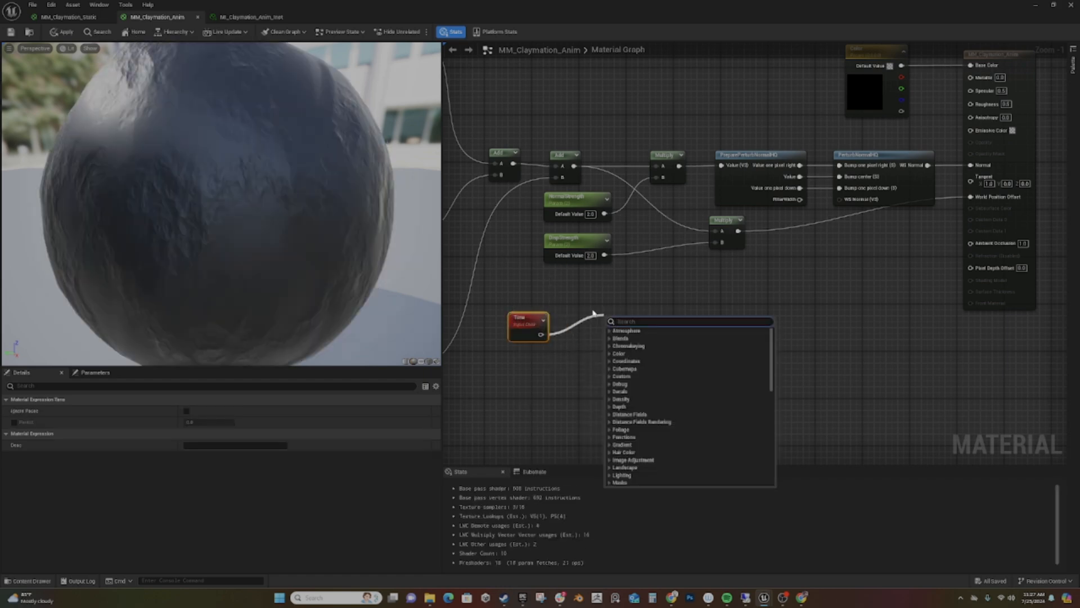
type("multiply")
key("Return")
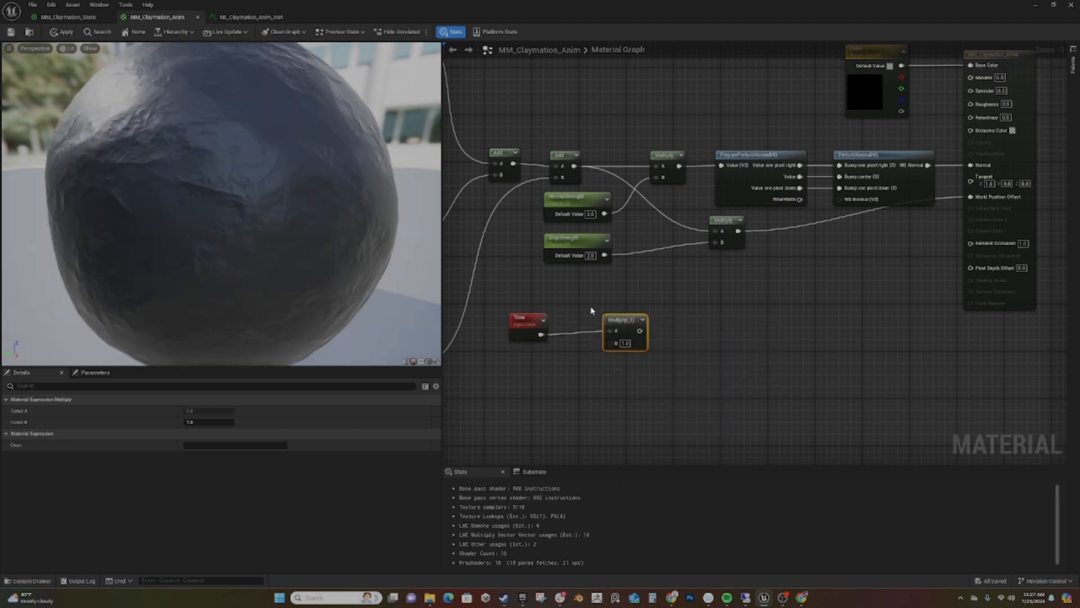
- Add a scalar parameter named FPSpeed as the B input of the Time Multiply and place it beneath the Time node
left_click_drag(617, 345, 536, 376)
type("scalar")
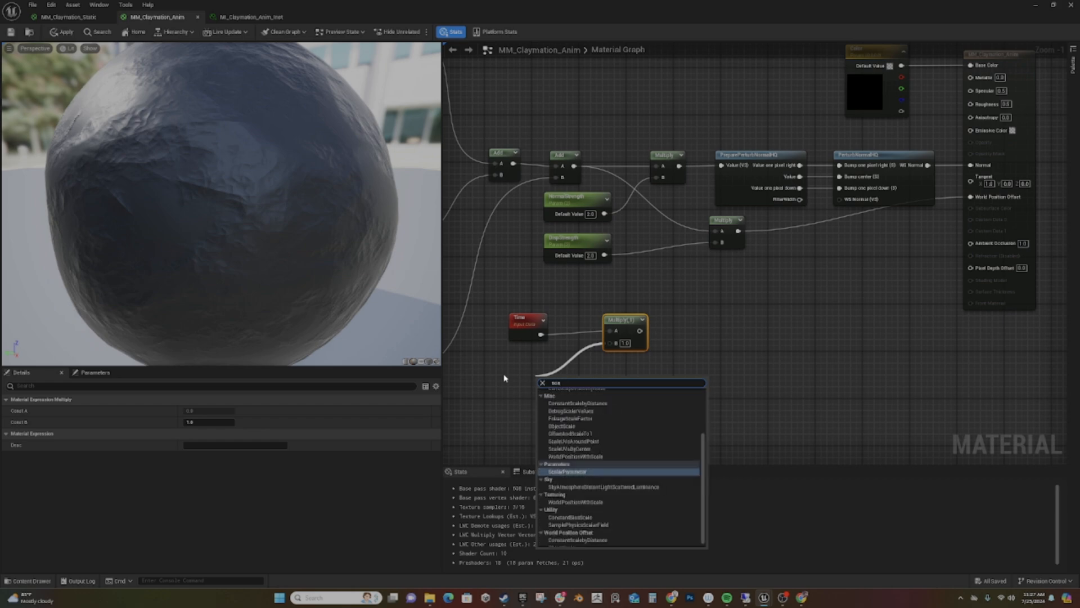
key("Return")
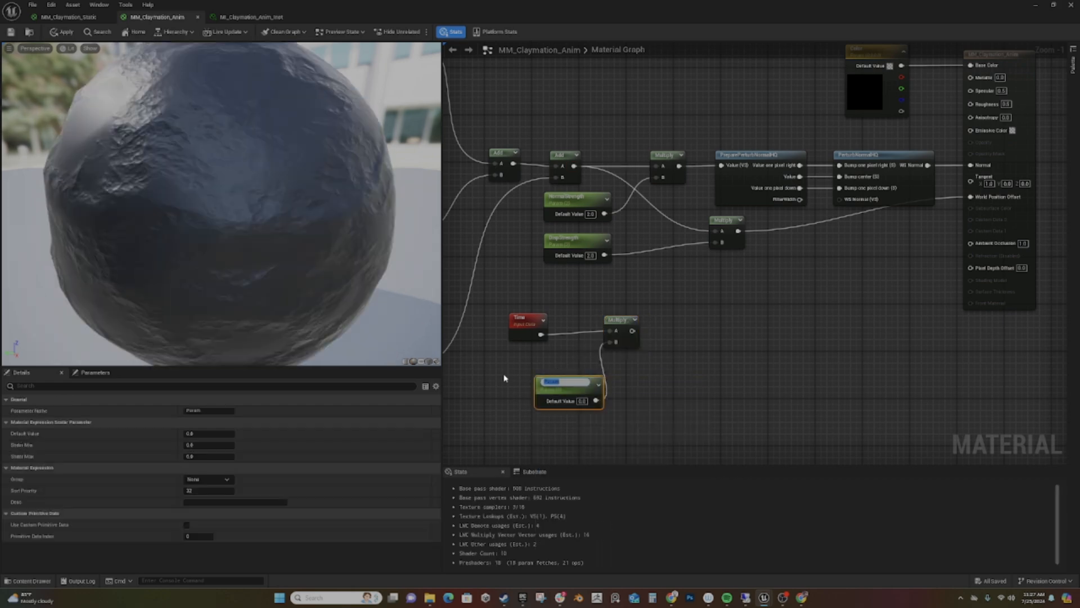
type("FFSpeed")
key("Return")
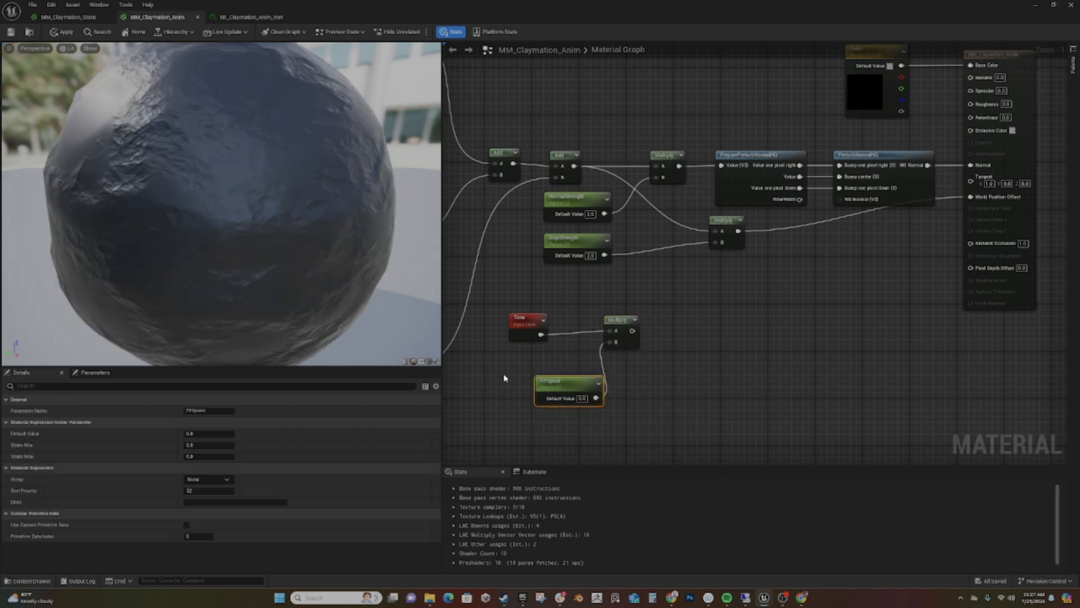
left_click_drag(592, 380, 536, 356)
right_click_drag(682, 380, 608, 374)
- Feed the Time and FPSpeed product into a new Vector Noise node and align it with the Multiply
left_click_drag(562, 329, 593, 326)
type("vector")
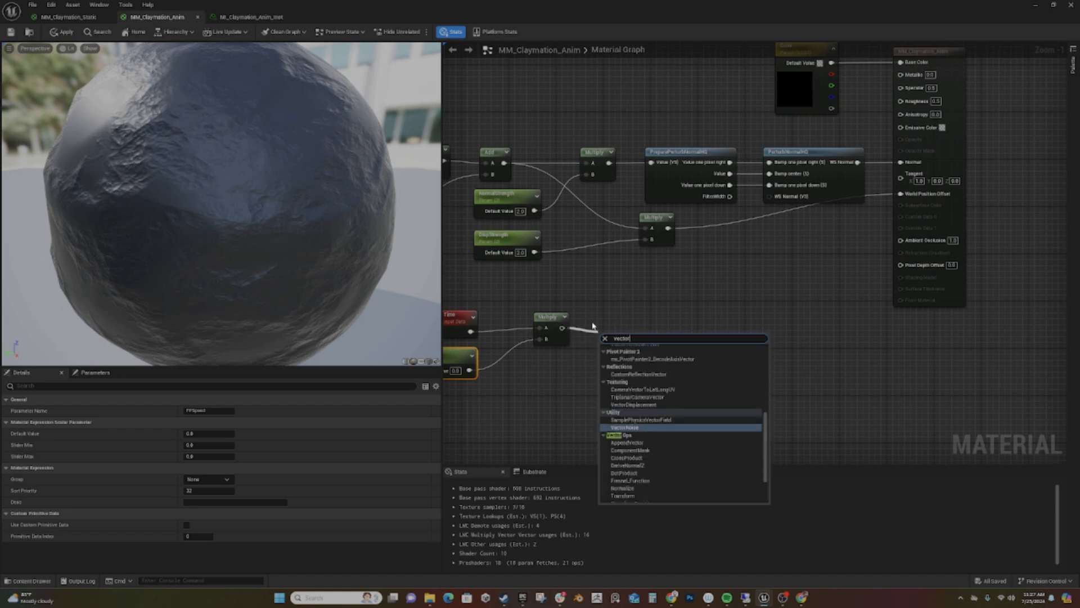
type("no")
key("Return")
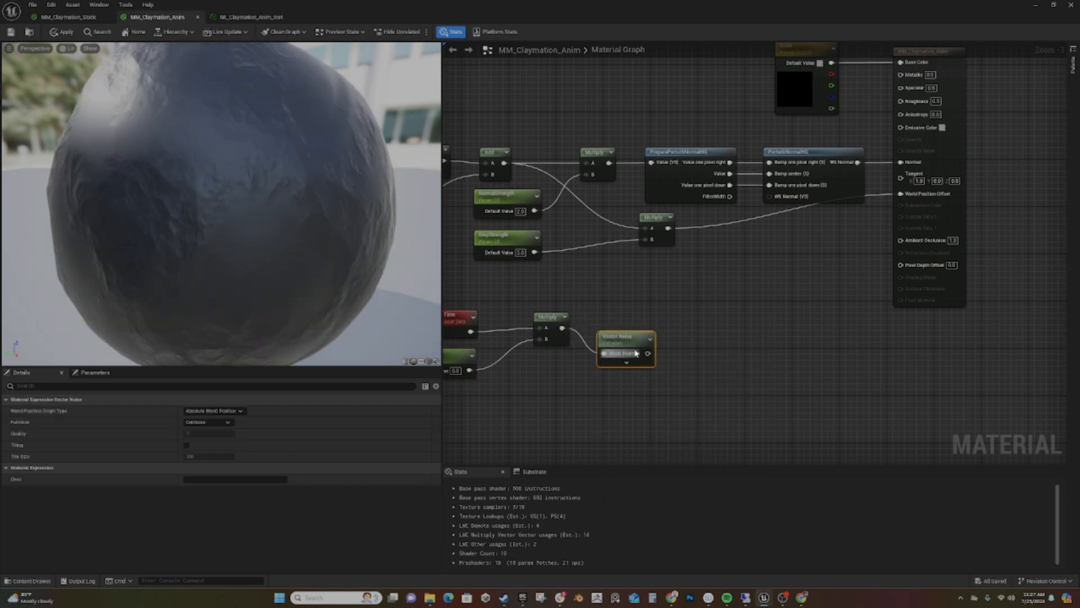
left_click_drag(629, 336, 629, 311)
- Add a TextureCoordinate node above the Vector Noise and feed it into input A of a new Add node
right_click_drag(711, 397, 682, 383)
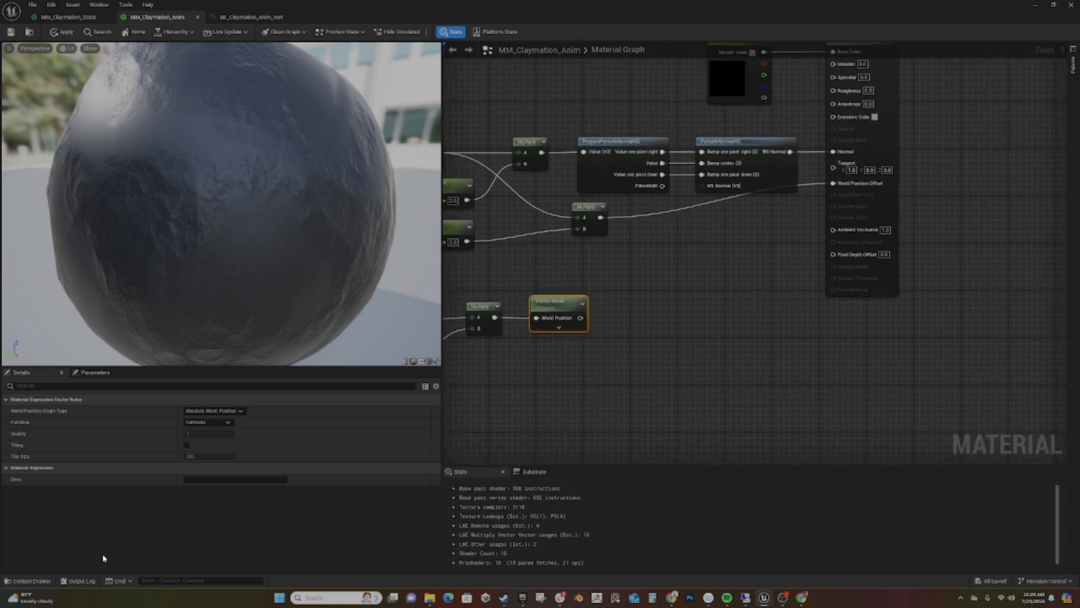
right_click(531, 272)
type("tex")
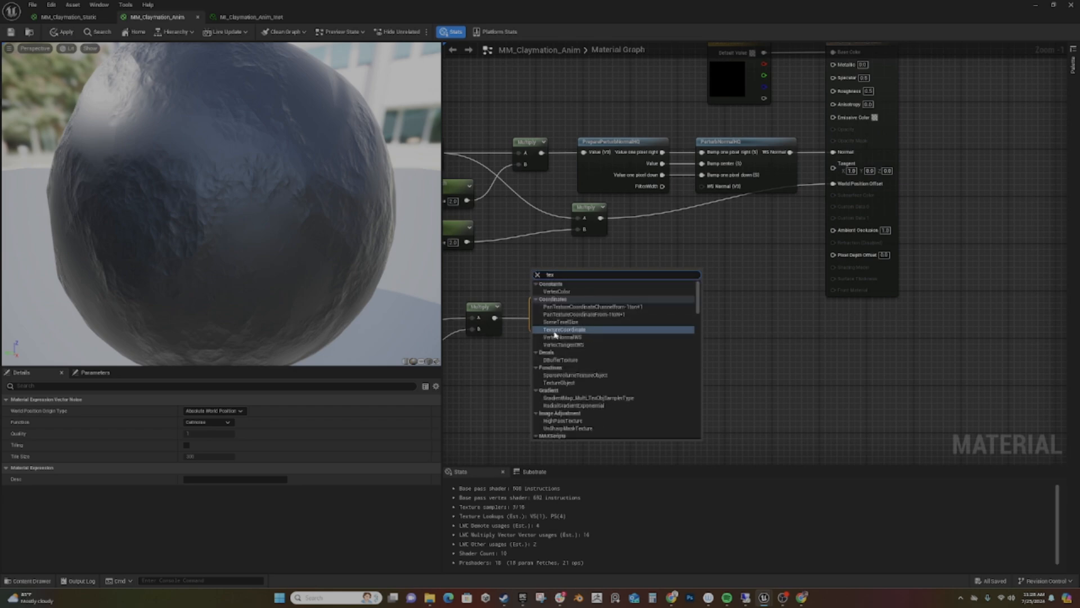
left_click(560, 329)
left_click_drag(549, 270, 531, 268)
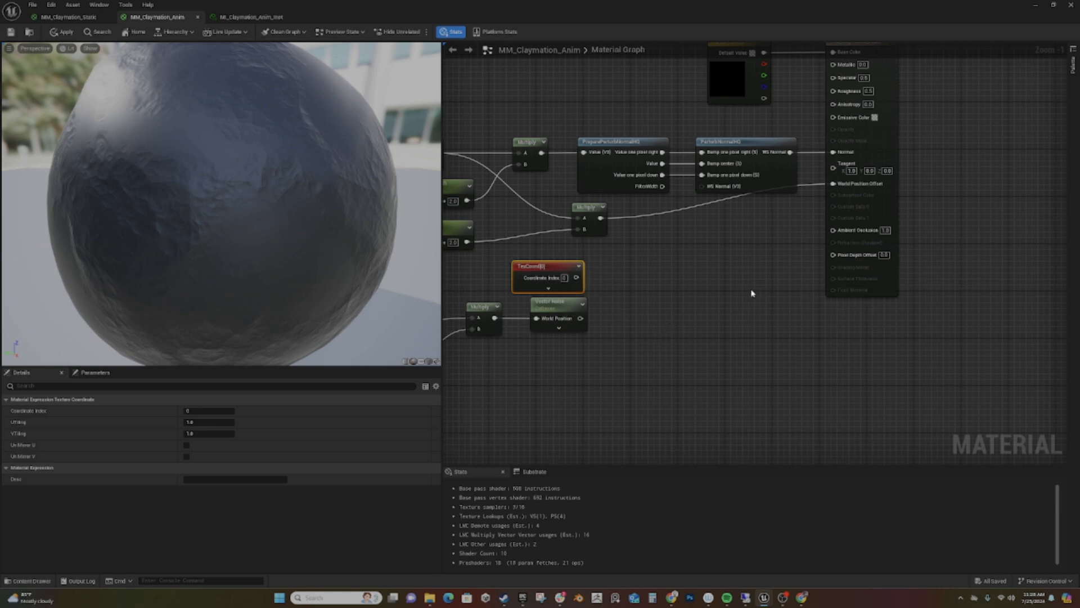
left_click_drag(576, 278, 625, 279)
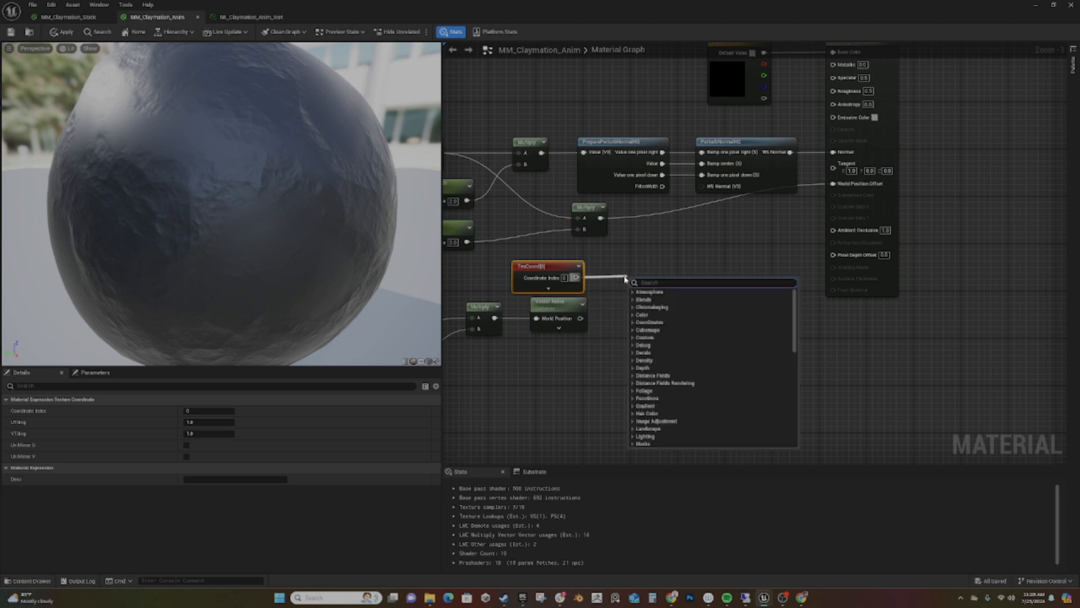
type("+")
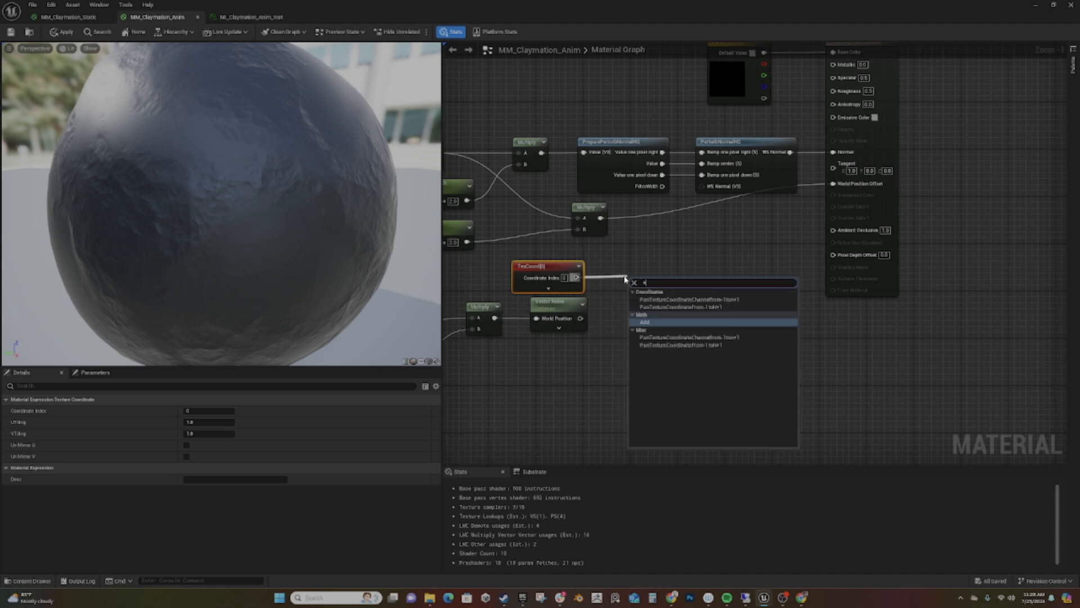
key("Return")
- Connect the Vector Noise to the Add node and multiply the sum by a new scalar parameter named FPScale, lining up the nodes
left_click_drag(580, 319, 684, 280)
type("multiply")
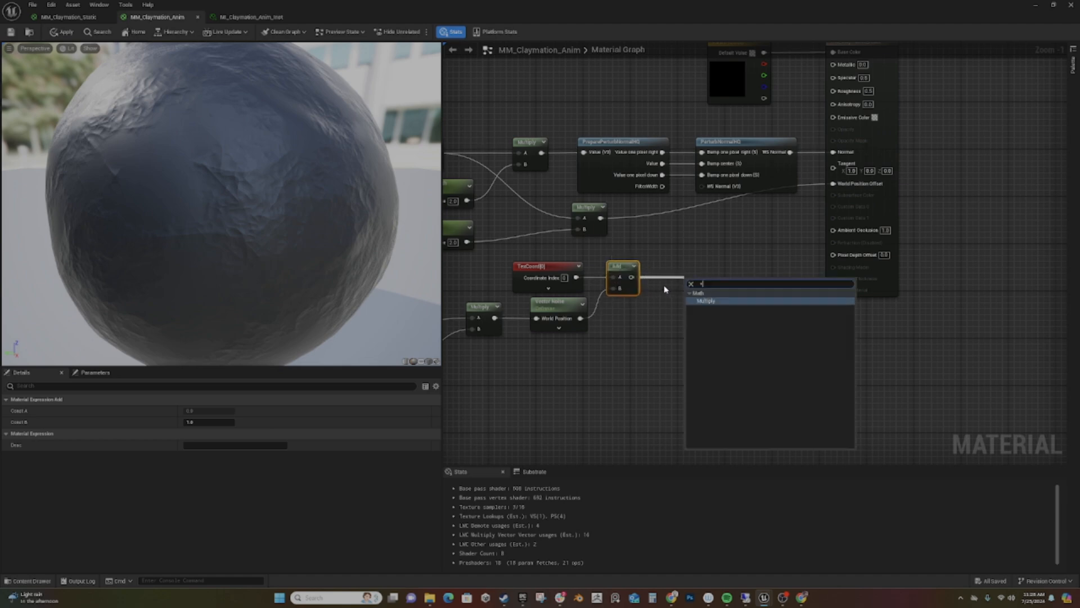
key("Return")
left_click_drag(664, 289, 647, 333)
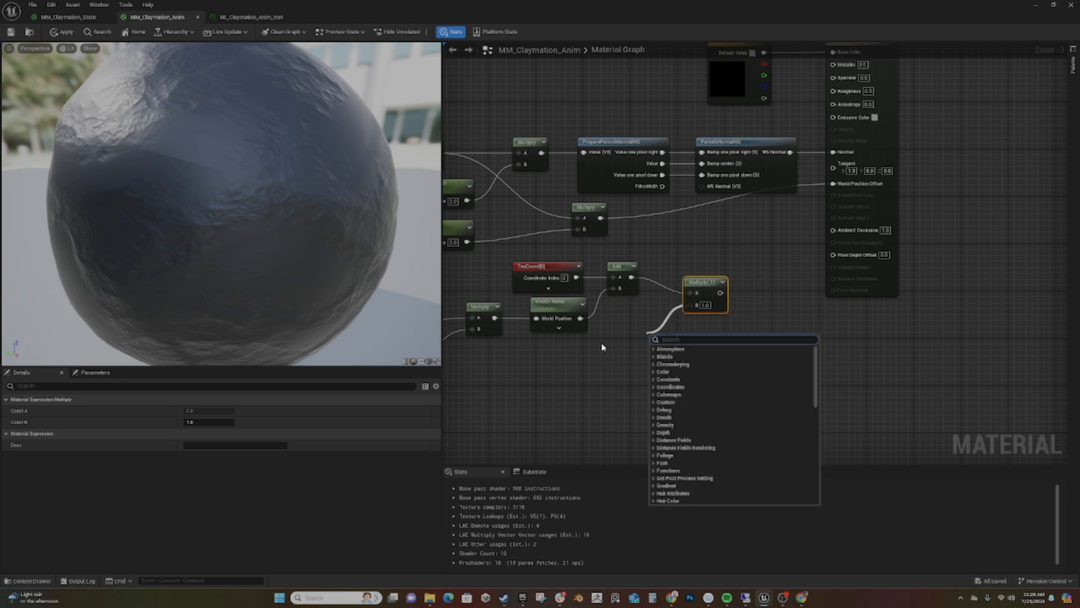
type("scal")
key("Return")
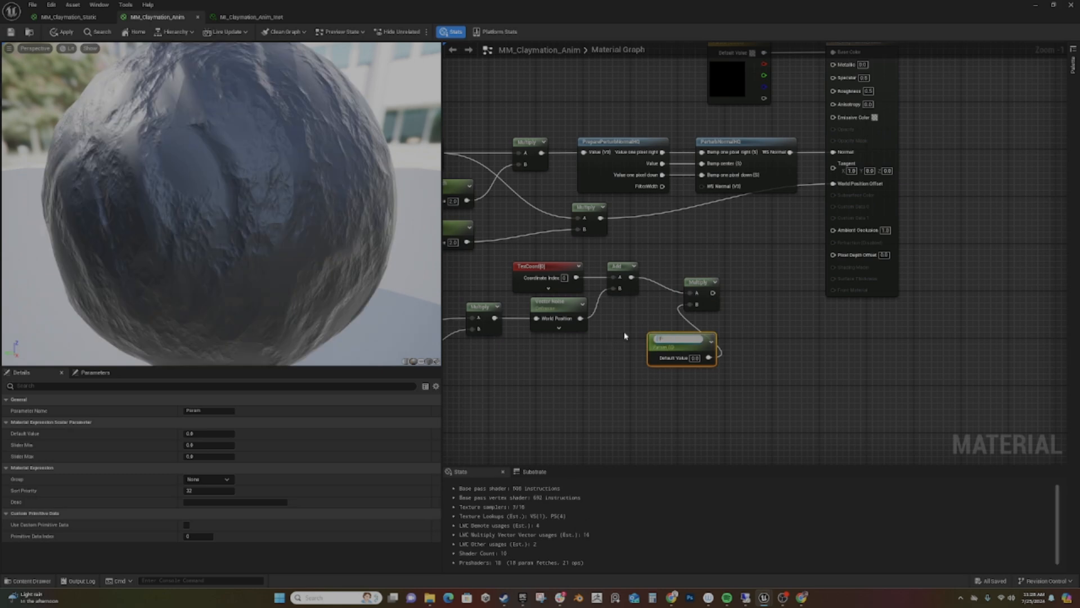
type("FPScale")
key("Return")
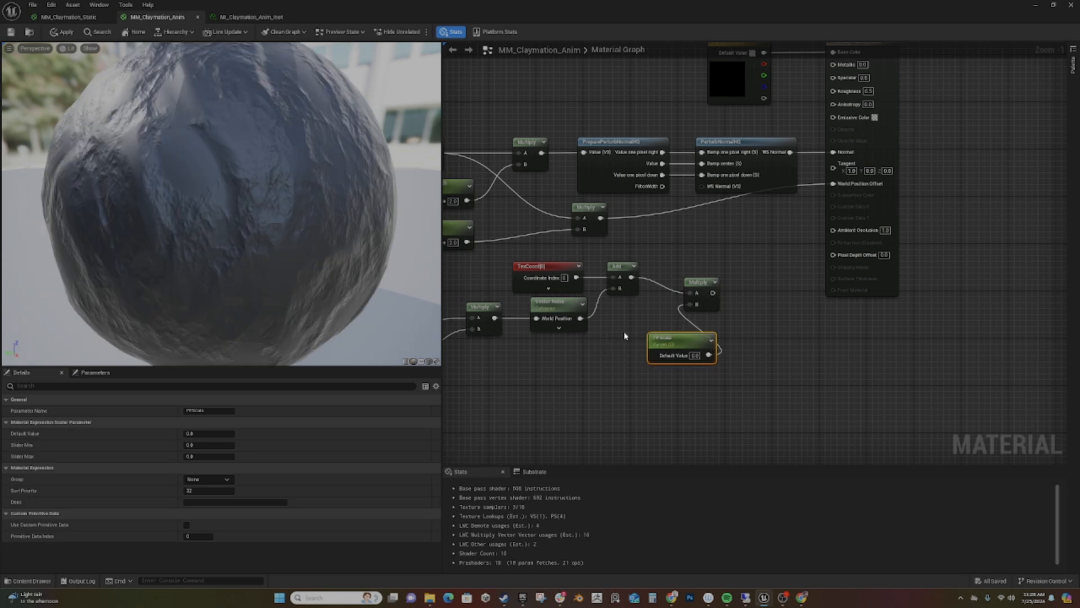
left_click_drag(698, 286, 685, 269)
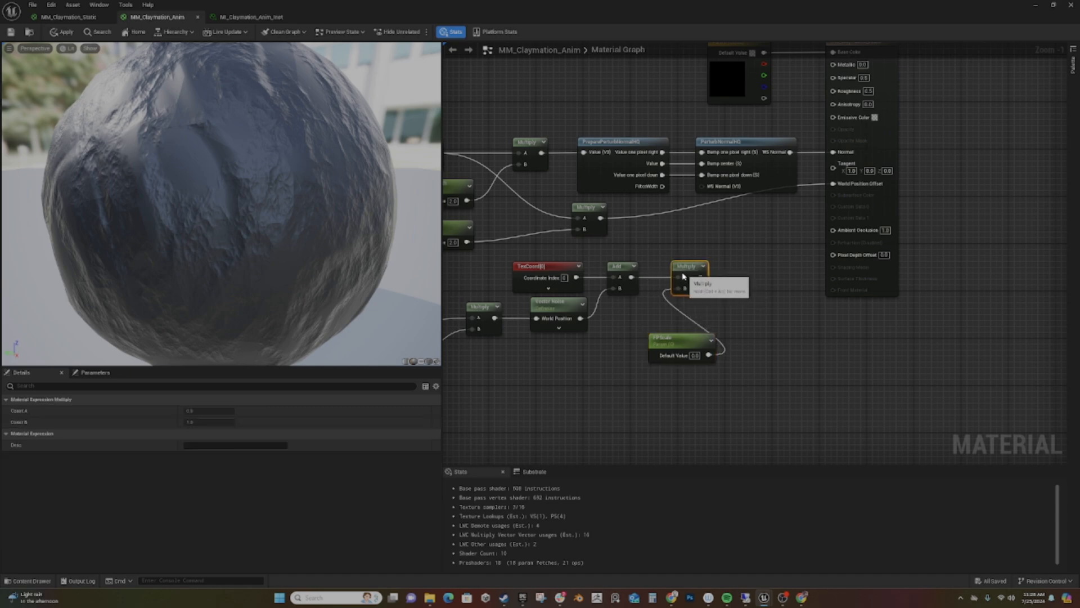
left_click_drag(676, 340, 581, 352)
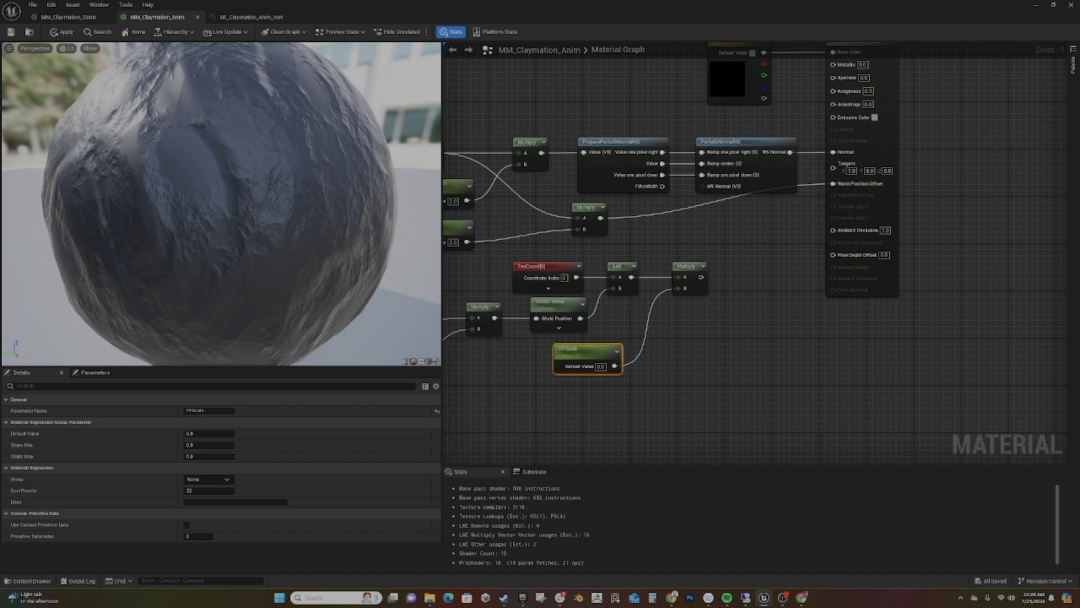
- Add a Texture Sample, connect the FPScale Multiply to its UVs, and move the material output node farther away to make room
right_click(744, 277)
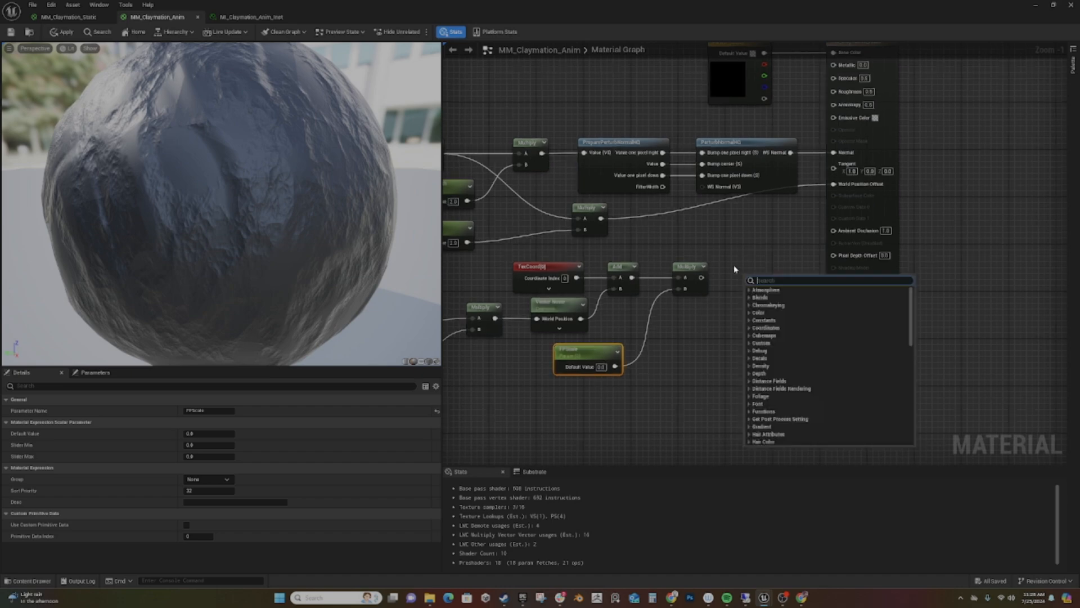
type("textu")
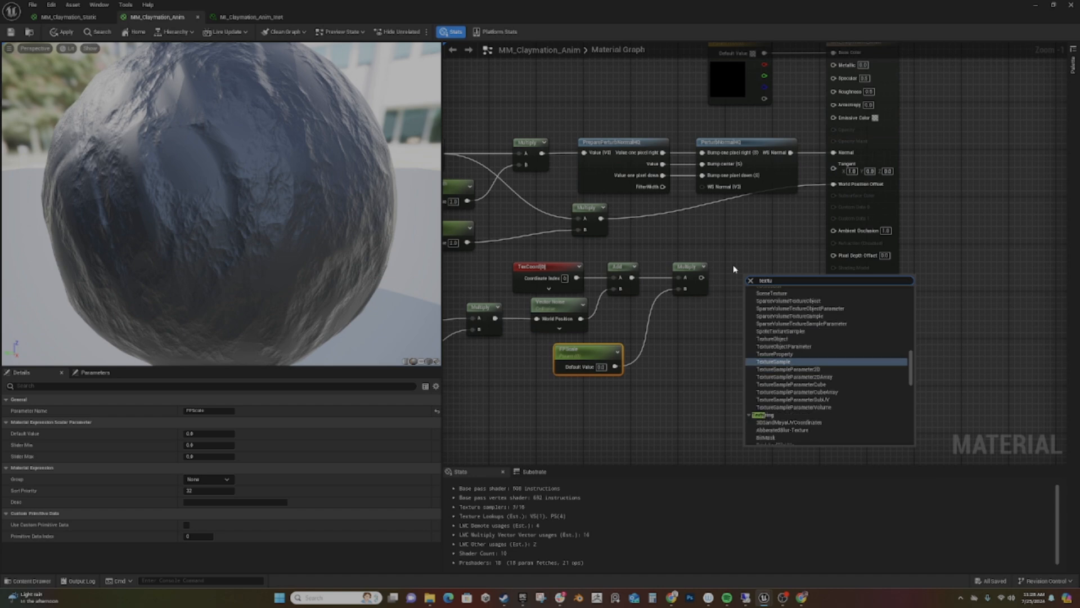
key("Return")
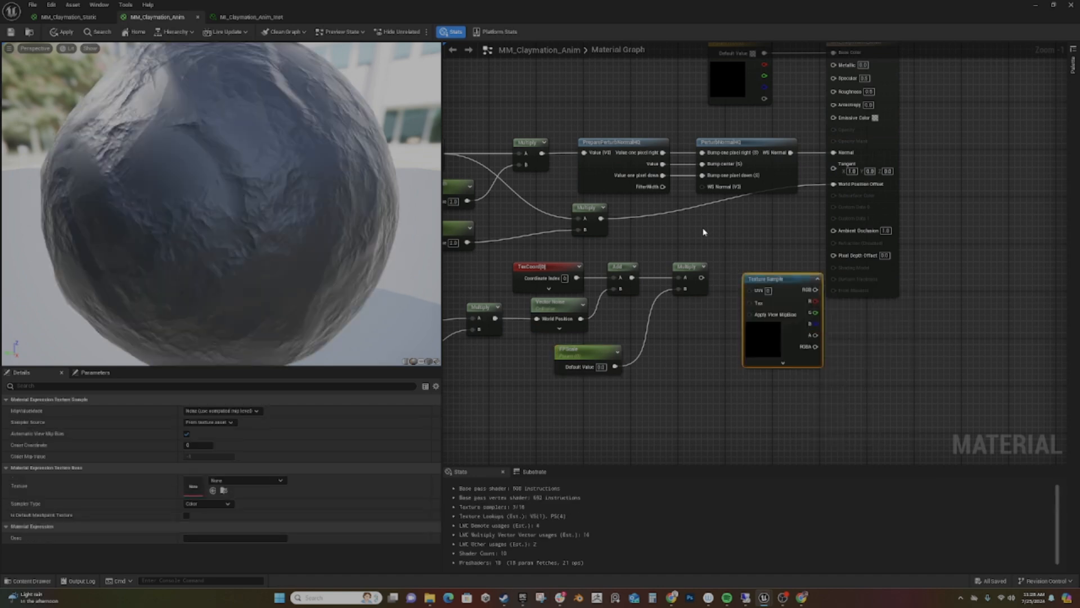
left_click_drag(767, 279, 750, 267)
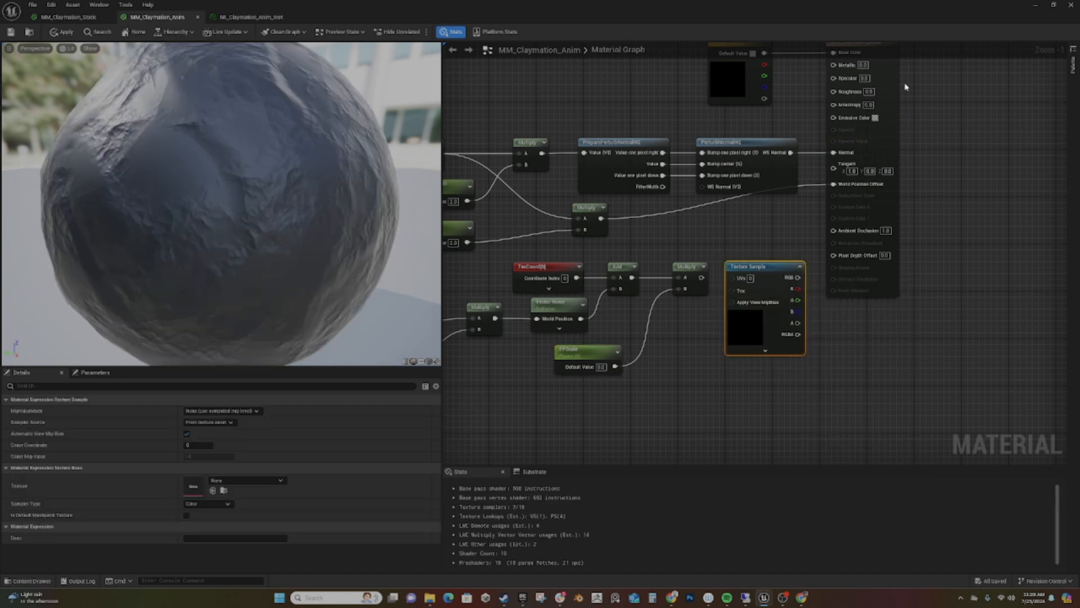
right_click_drag(993, 242, 919, 304)
left_click_drag(813, 116, 939, 135)
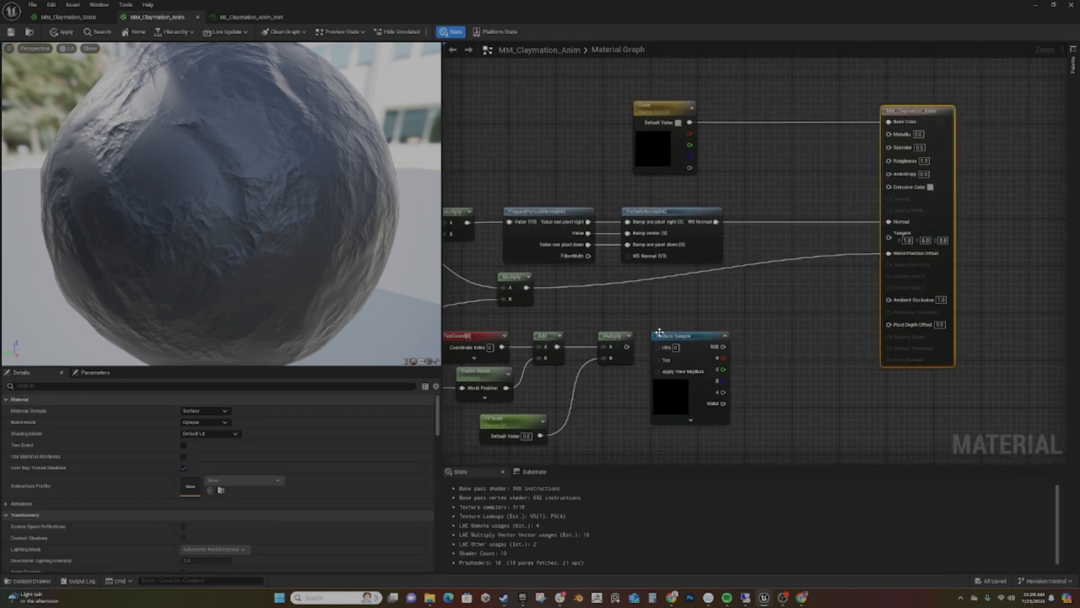
left_click_drag(627, 347, 659, 348)
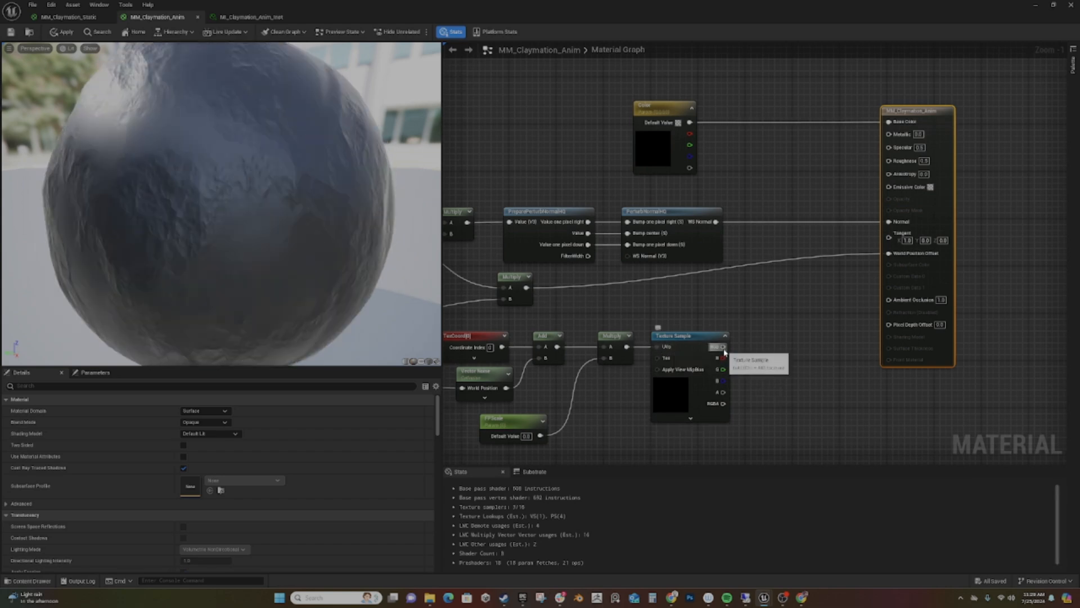
- Multiply the Texture Sample's RGB output by a new scalar parameter named FPStrength
left_click_drag(724, 348, 768, 333)
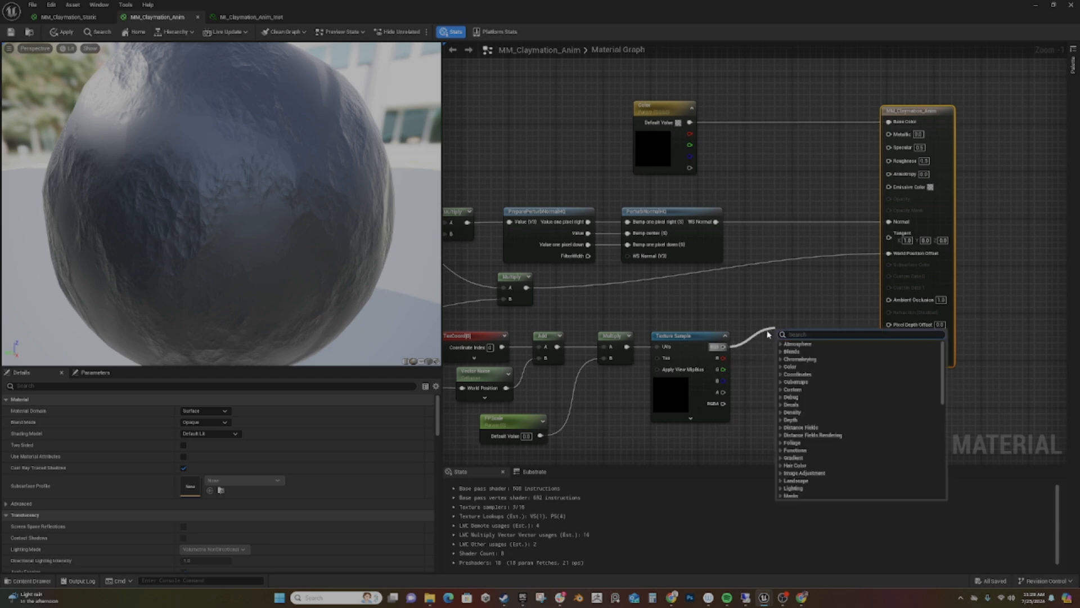
type("multiply")
key("Return")
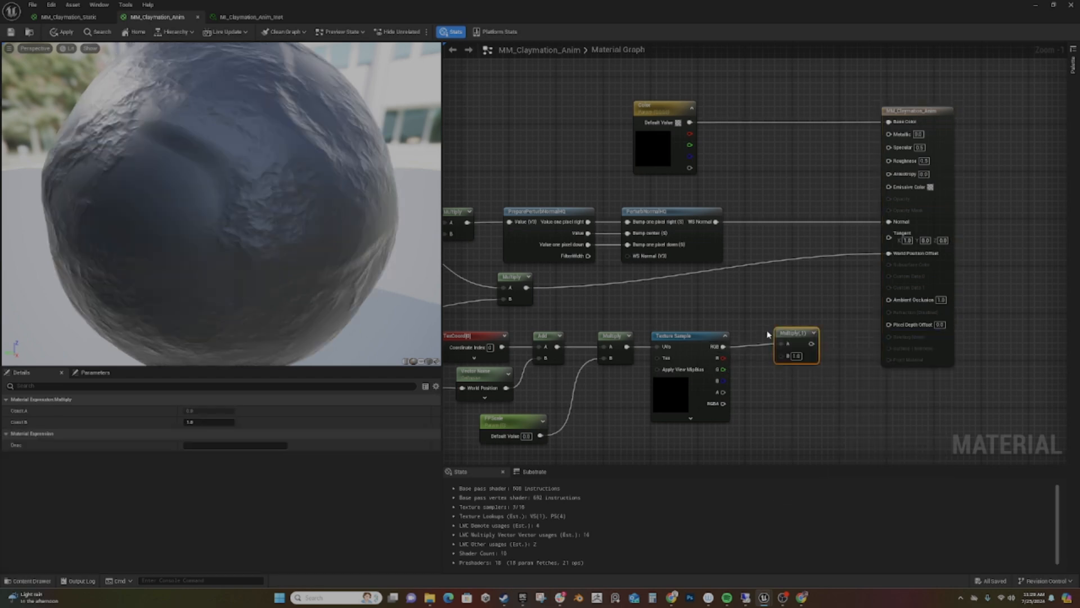
left_click_drag(783, 356, 751, 435)
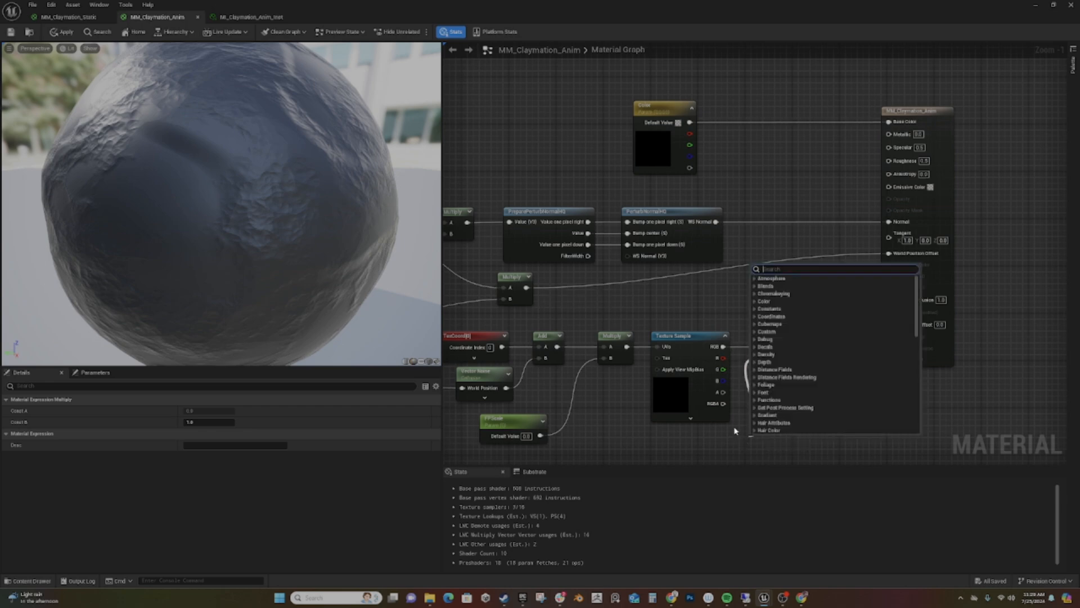
type("scalar")
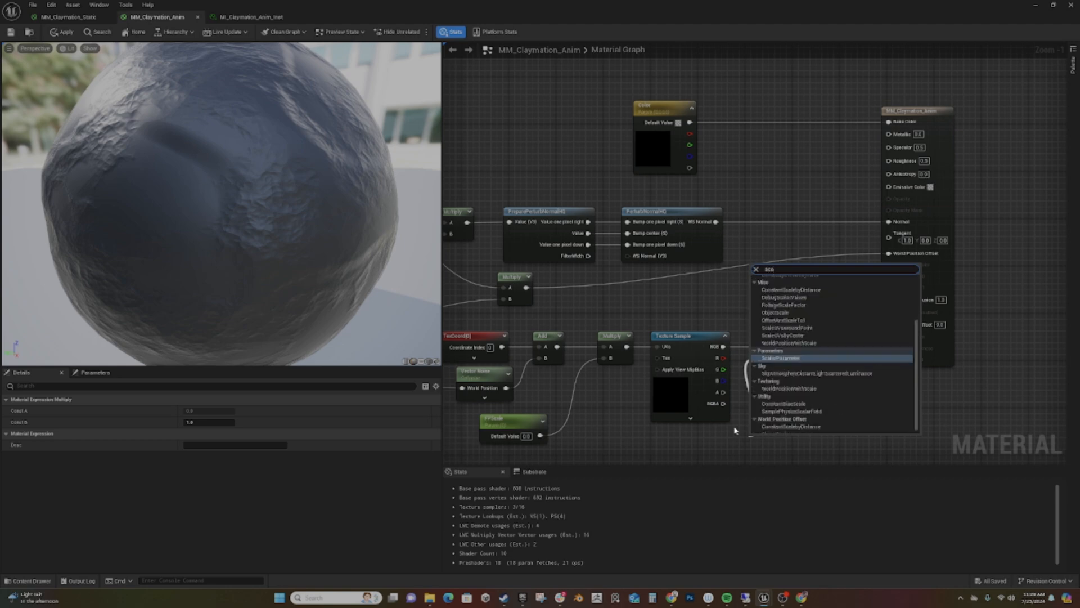
key("Return")
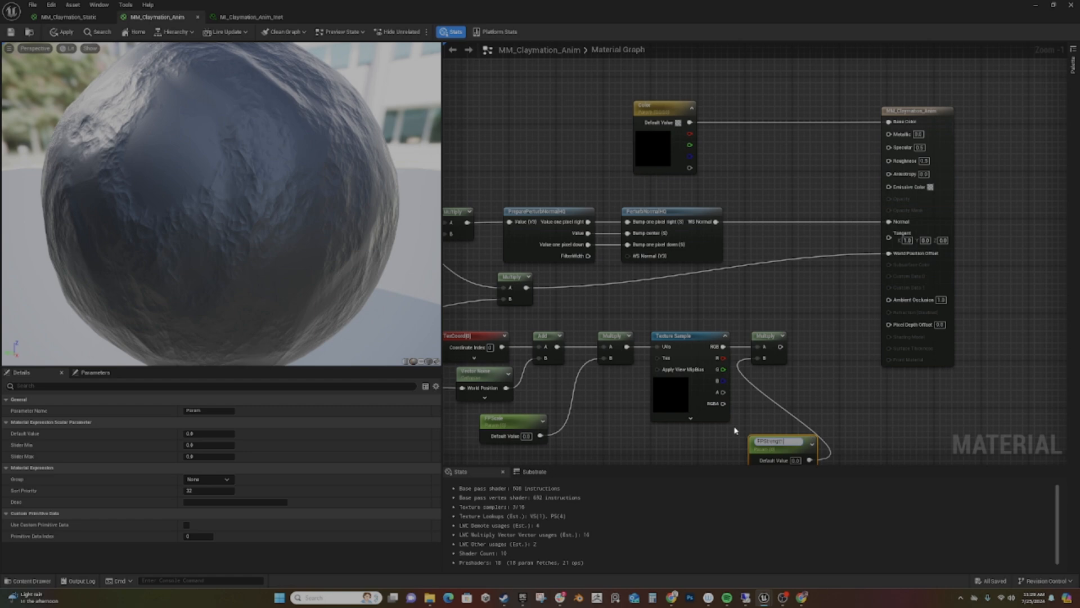
key("Return")
- Place the FPStrength parameter below the Texture Sample and set its default value to 1
left_click_drag(777, 447, 692, 440)
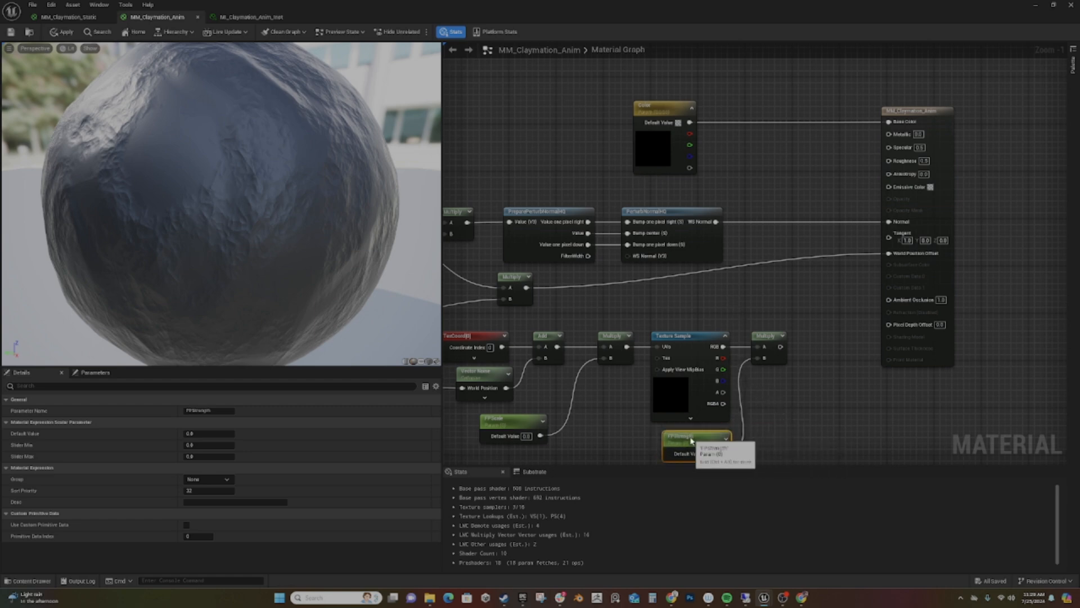
left_click(709, 454)
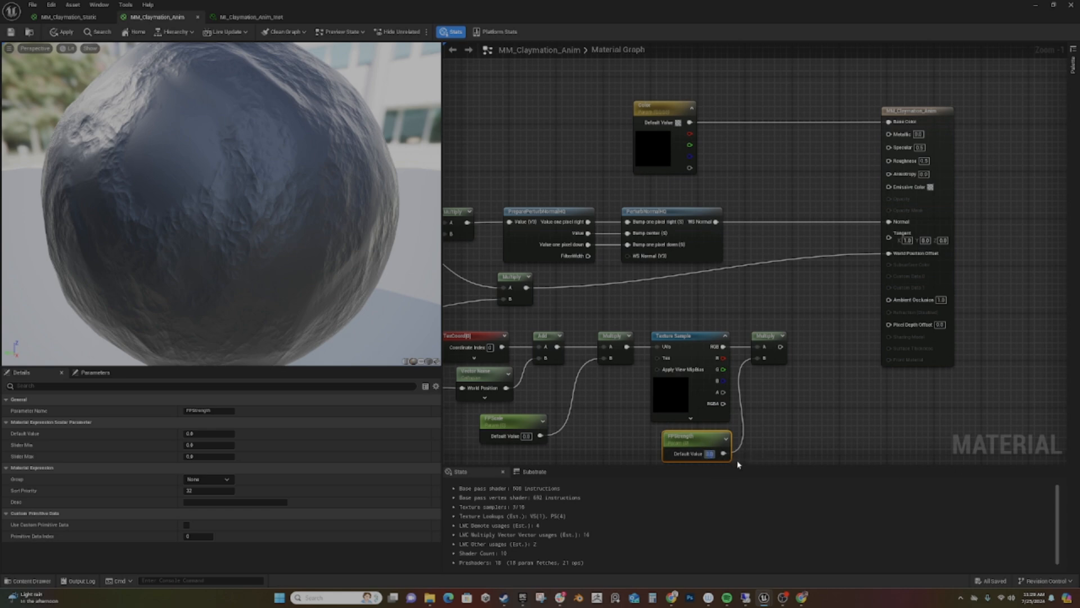
type("1")
key("Return")
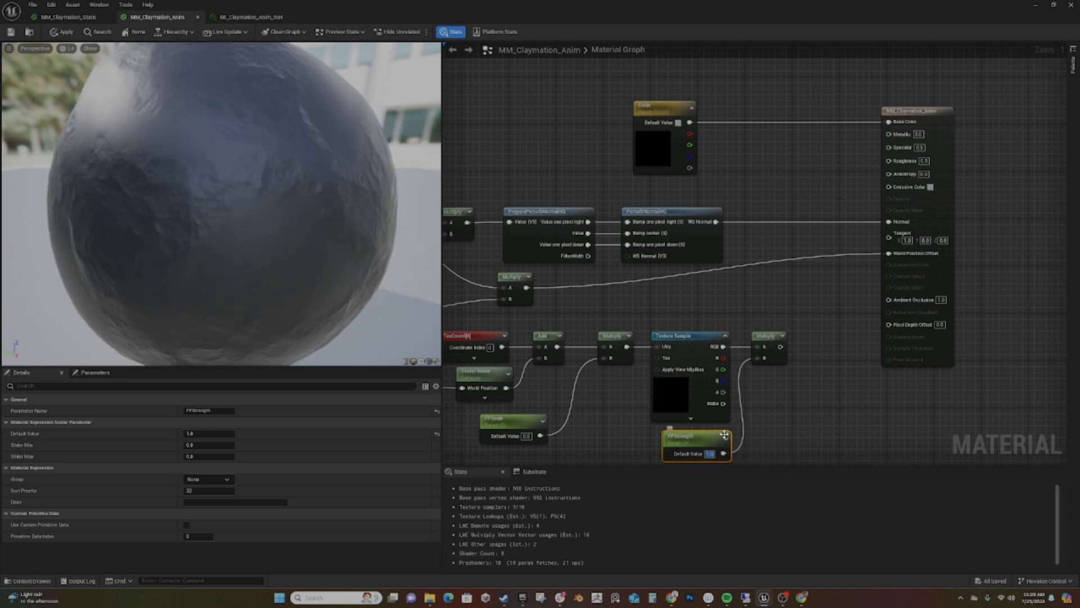
- Add a Lerp blending the perturbed WS Normal in A with the FPStrength Multiply in B, and connect it to the material's Normal
left_click_drag(715, 222, 794, 249)
left_click_drag(716, 222, 759, 237)
type("lerp")
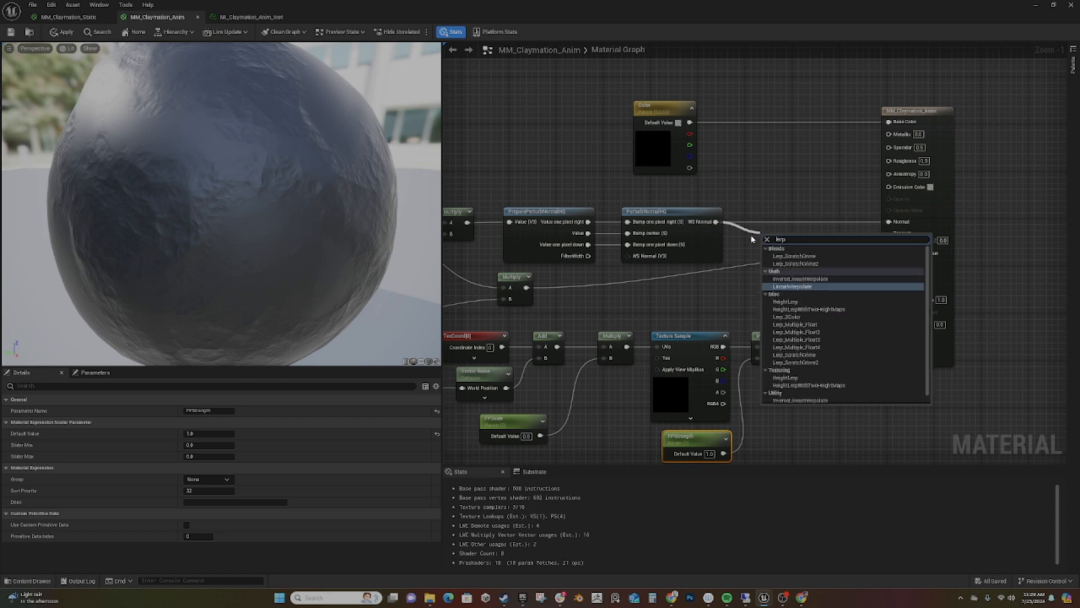
key("Return")
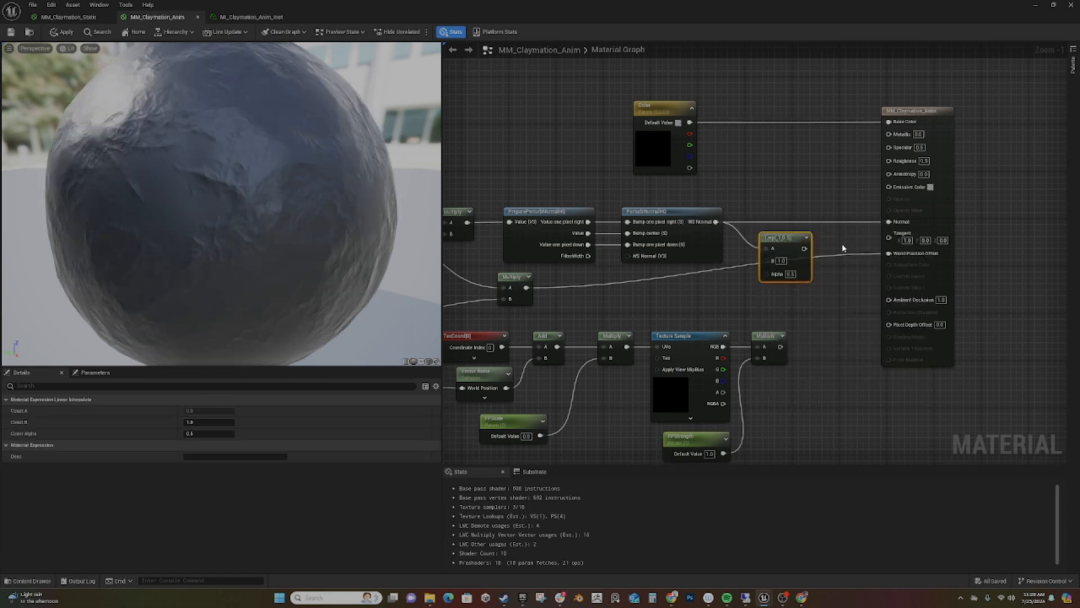
left_click_drag(781, 346, 890, 222)
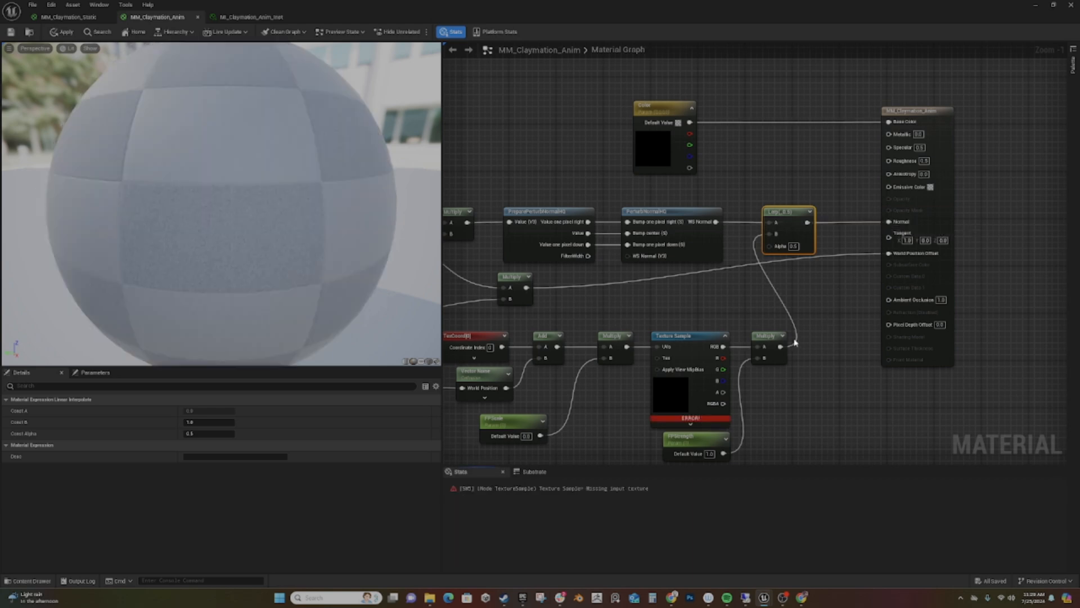
- Import the T_Fingerprints_N texture into the ClayMation content folder
left_click(682, 341)
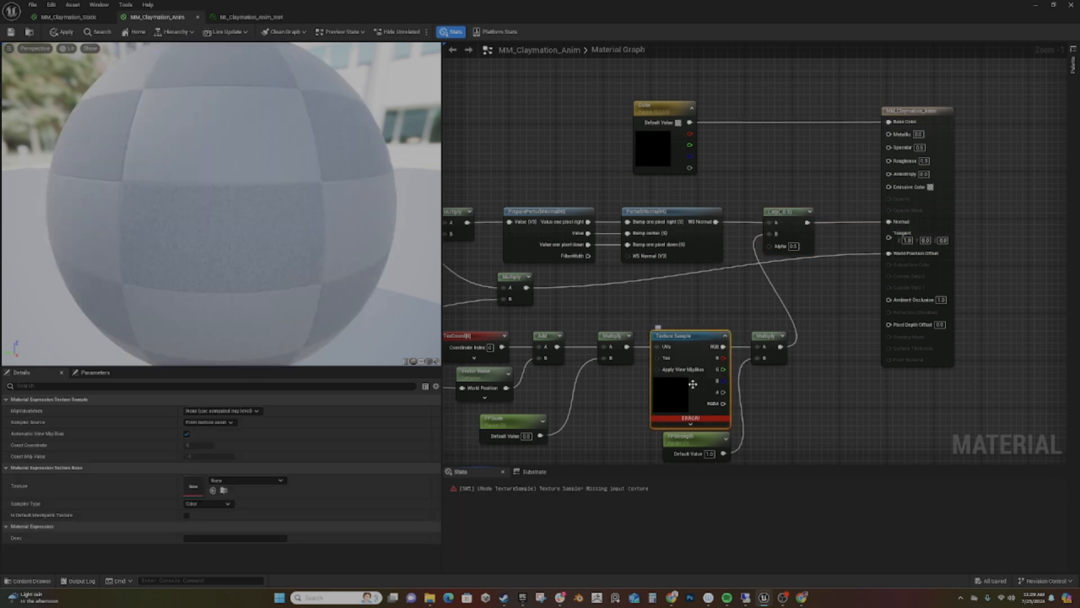
key("ctrl+space")
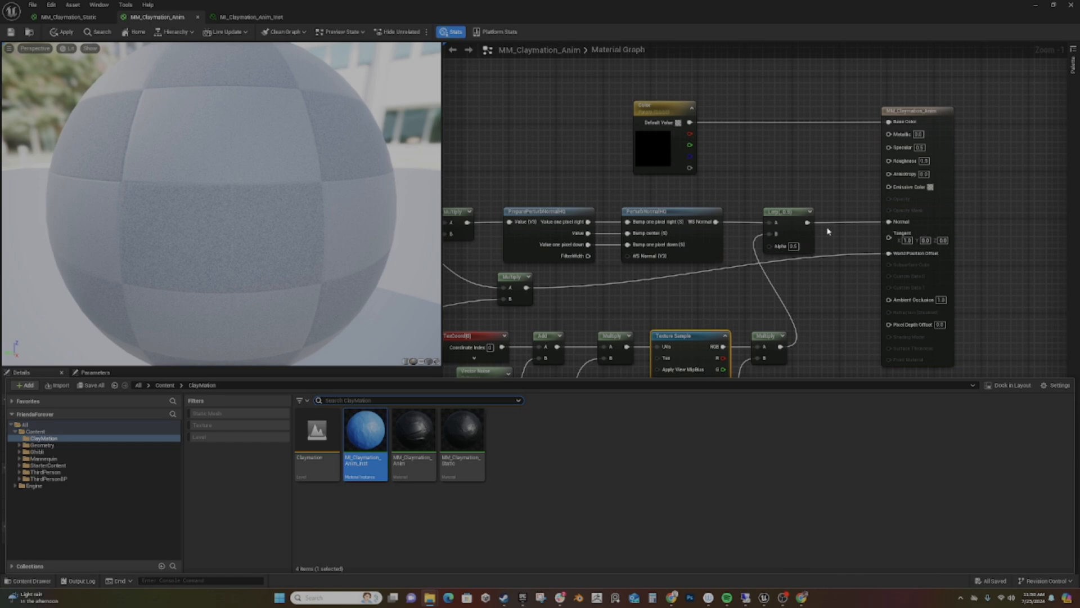
left_click_drag(551, 429, 636, 482)
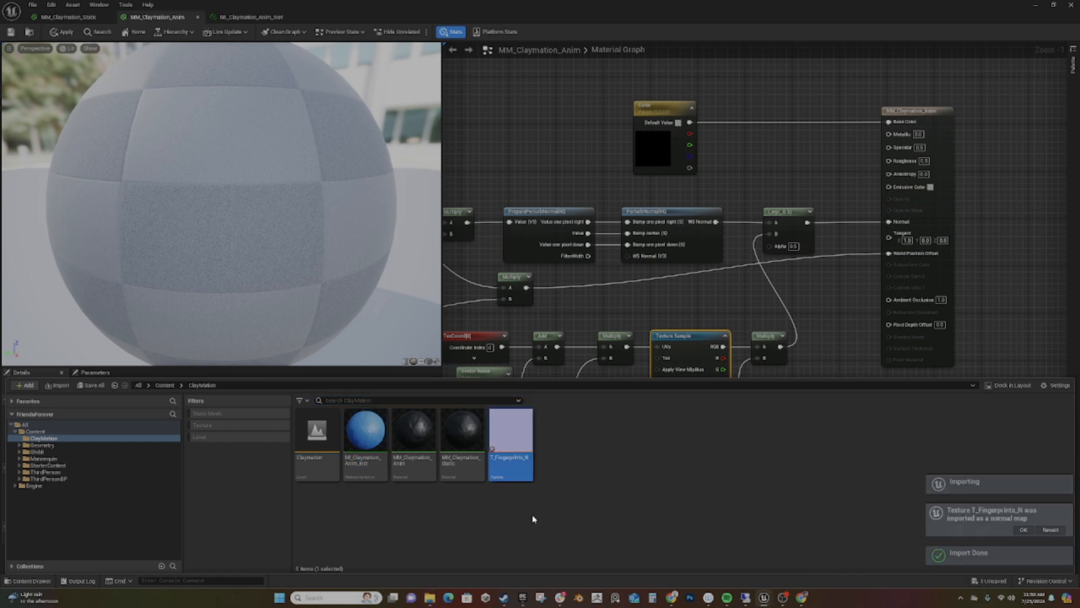
- Open the T_Fingerprints_N texture, inspect its fingerprint details up close, and save it
double_click(512, 435)
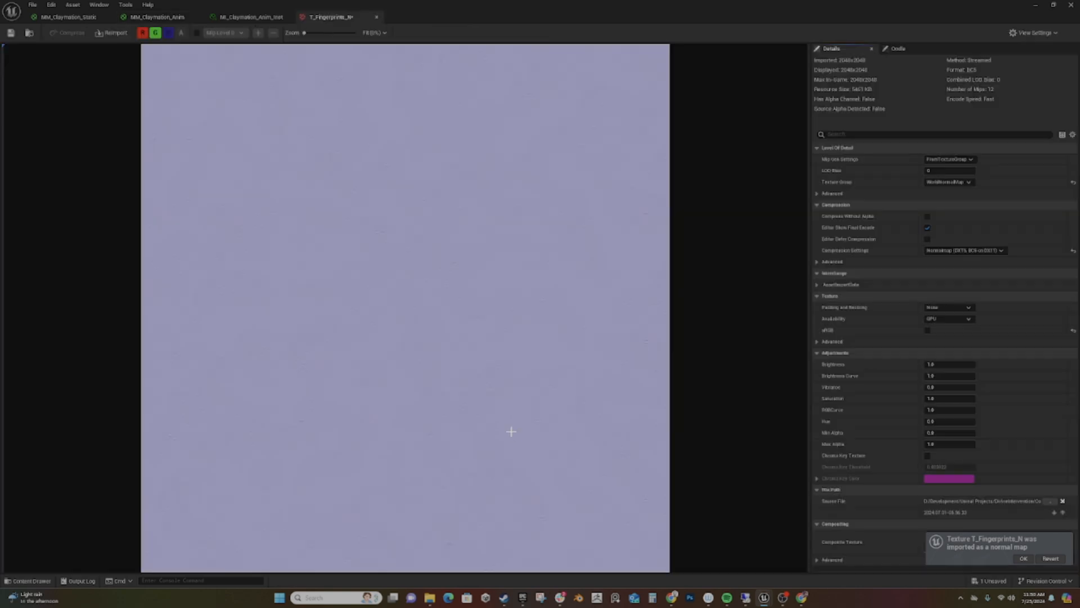
scroll(410, 282, "up", 5)
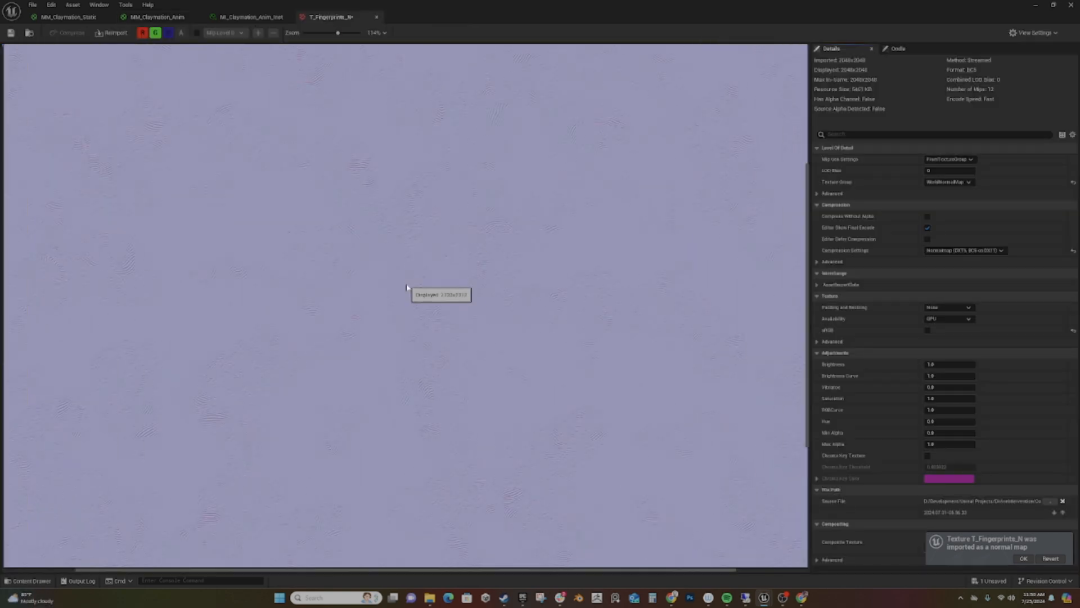
scroll(406, 292, "down", 2)
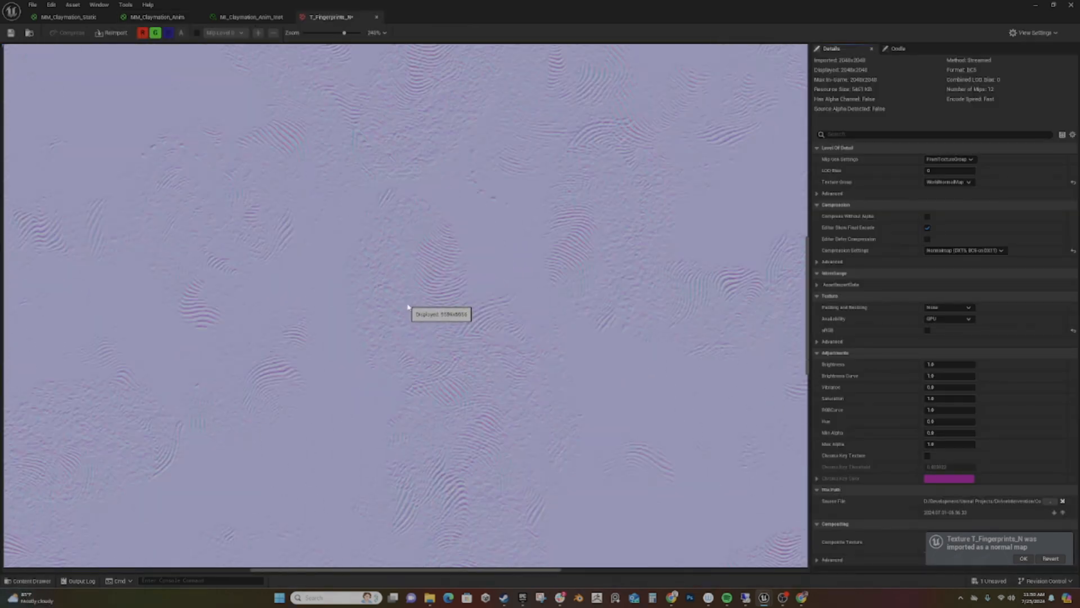
scroll(410, 307, "down", 5)
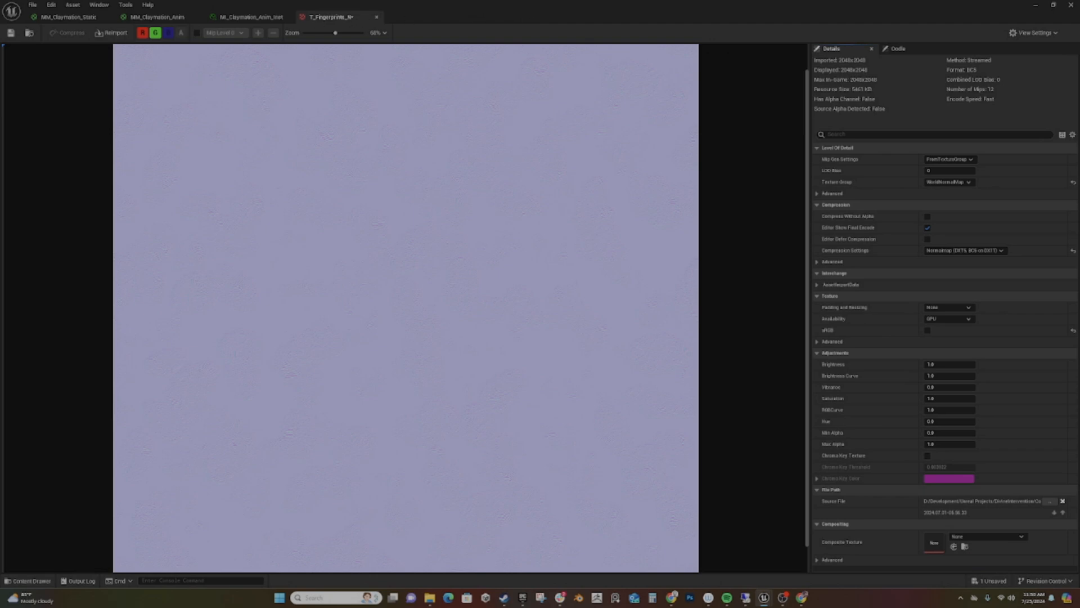
left_click(10, 33)
- Return to MM_Claymation_Anim and assign T_Fingerprints_N as the Texture Sample's texture
left_click(147, 18)
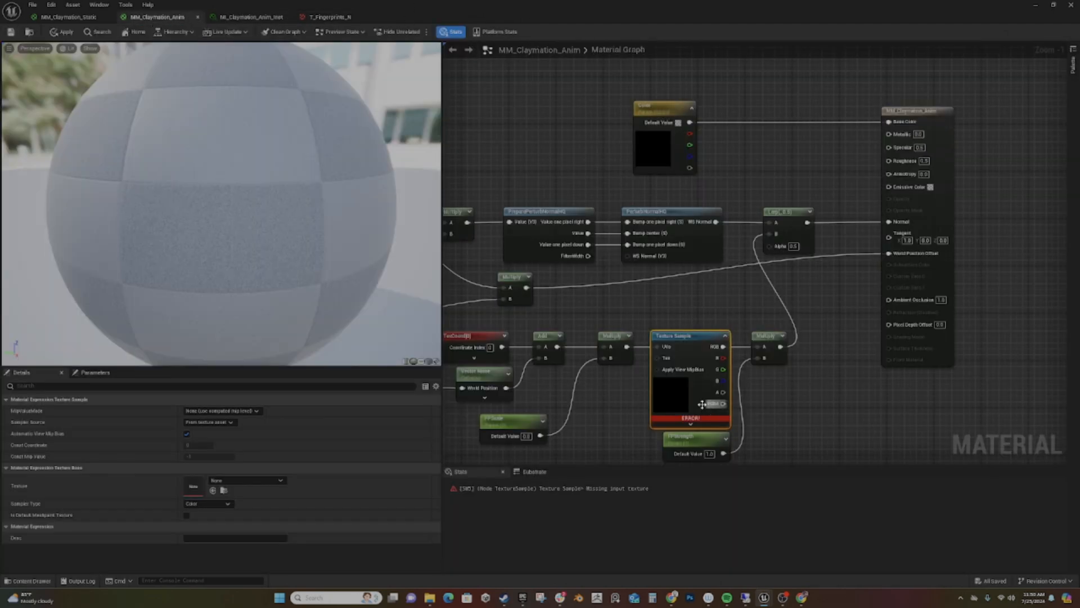
left_click(276, 482)
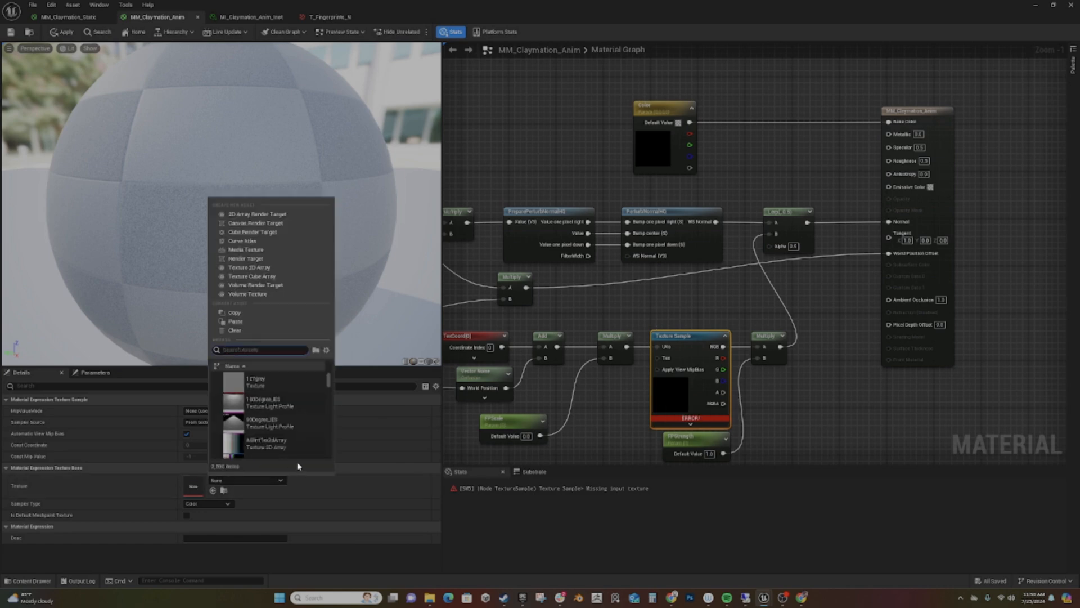
type("t")
type("Finger")
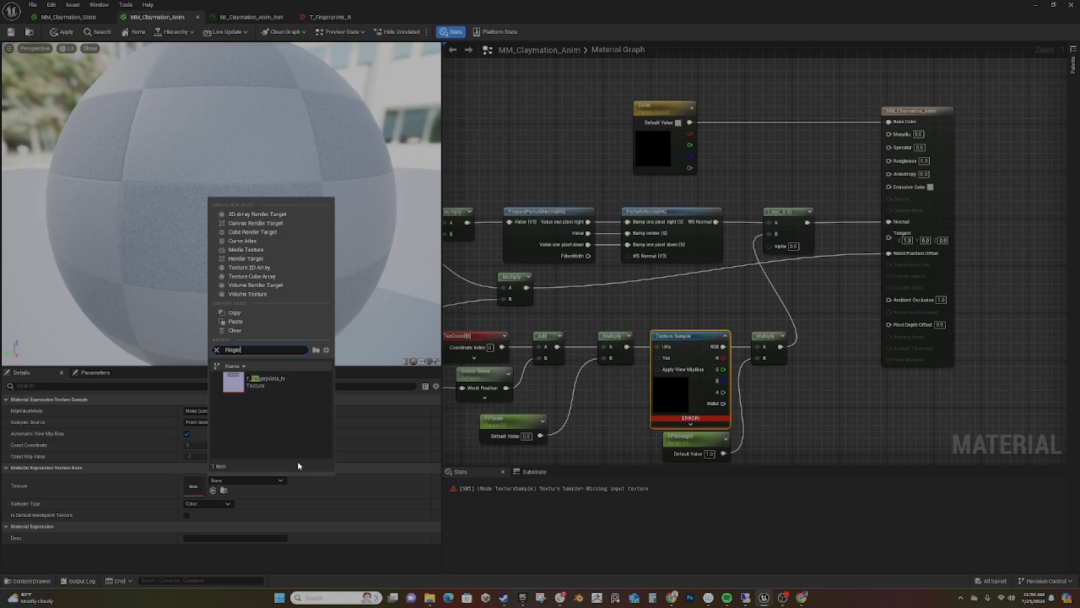
left_click(272, 386)
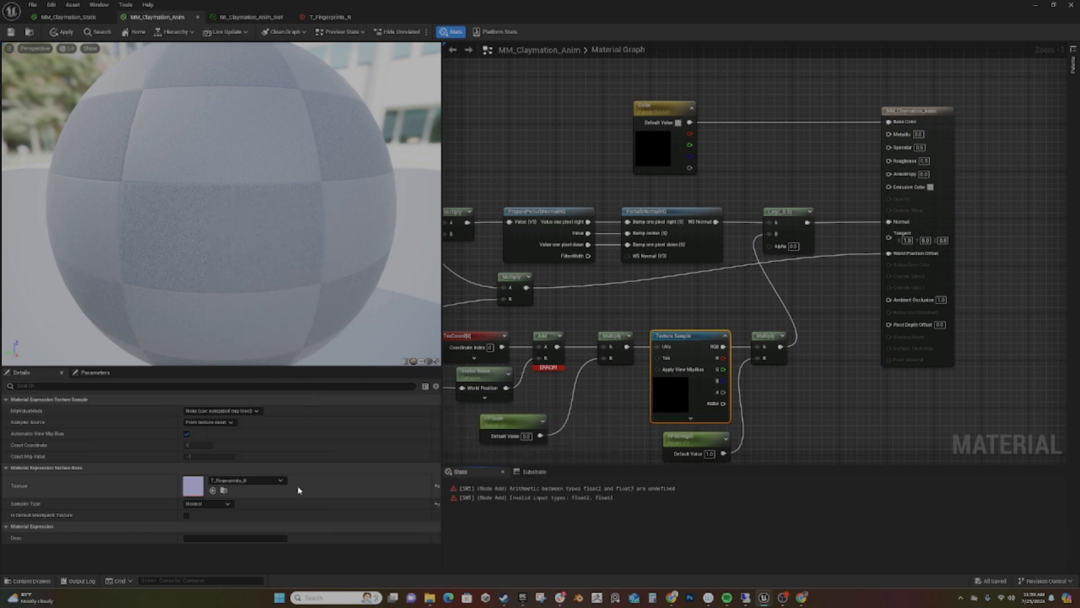
- Move FPScale out of the way and insert an R and G component mask between the Vector Noise and the Add node
right_click_drag(590, 425, 661, 338)
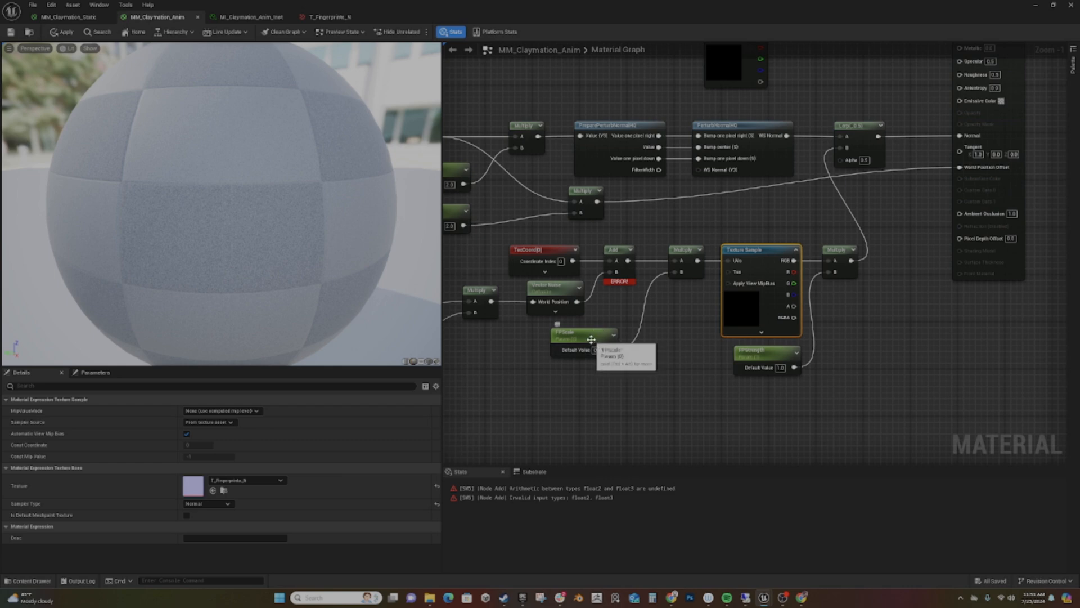
left_click_drag(563, 335, 538, 389)
left_click_drag(557, 300, 591, 328)
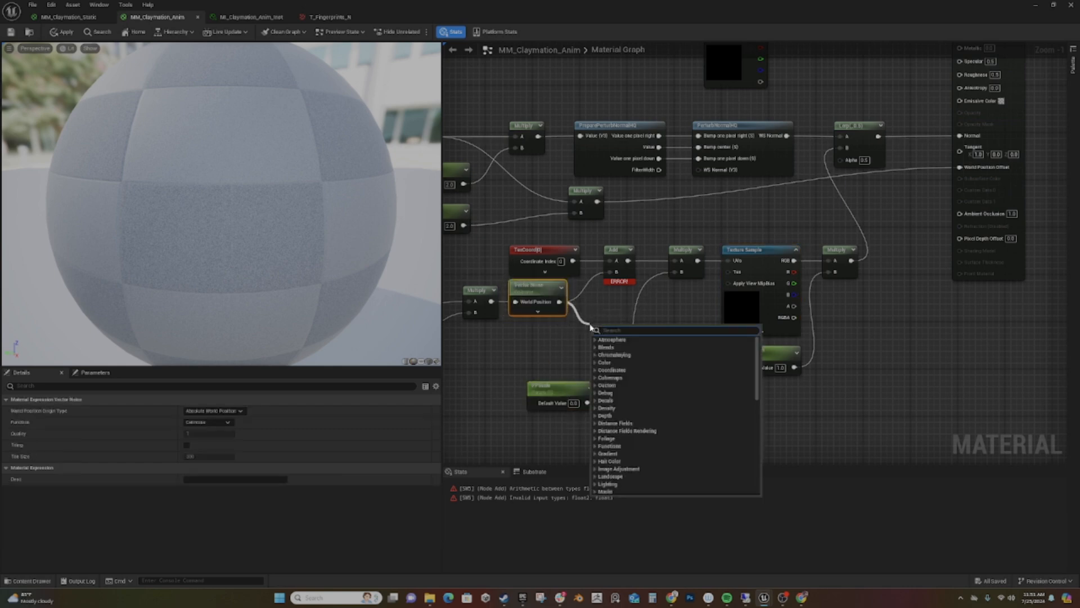
type("mask")
key("Return")
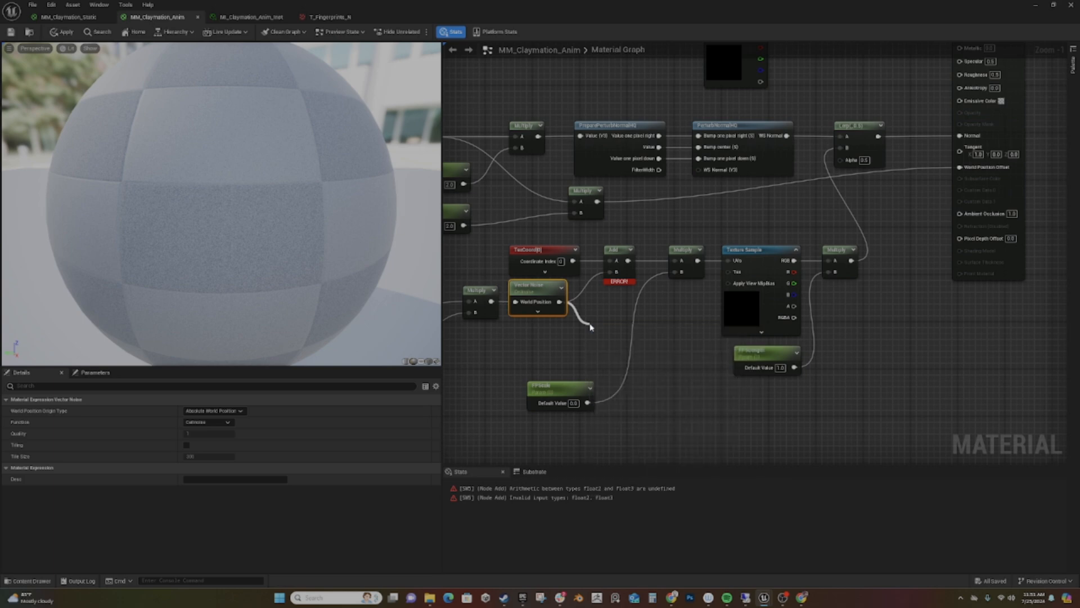
left_click_drag(626, 341, 615, 275)
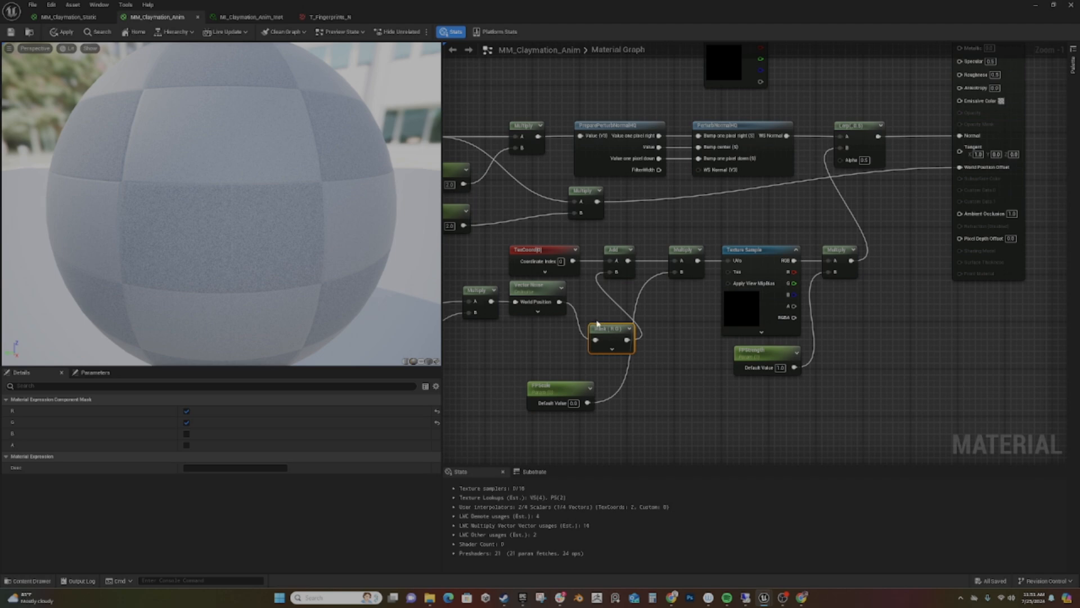
- Line up the Time Multiply, Vector Noise and Mask nodes in a row leading to the Add node
left_click_drag(609, 338, 595, 301)
right_click_drag(595, 301, 757, 295)
left_click(626, 285)
left_click_drag(626, 285, 606, 291)
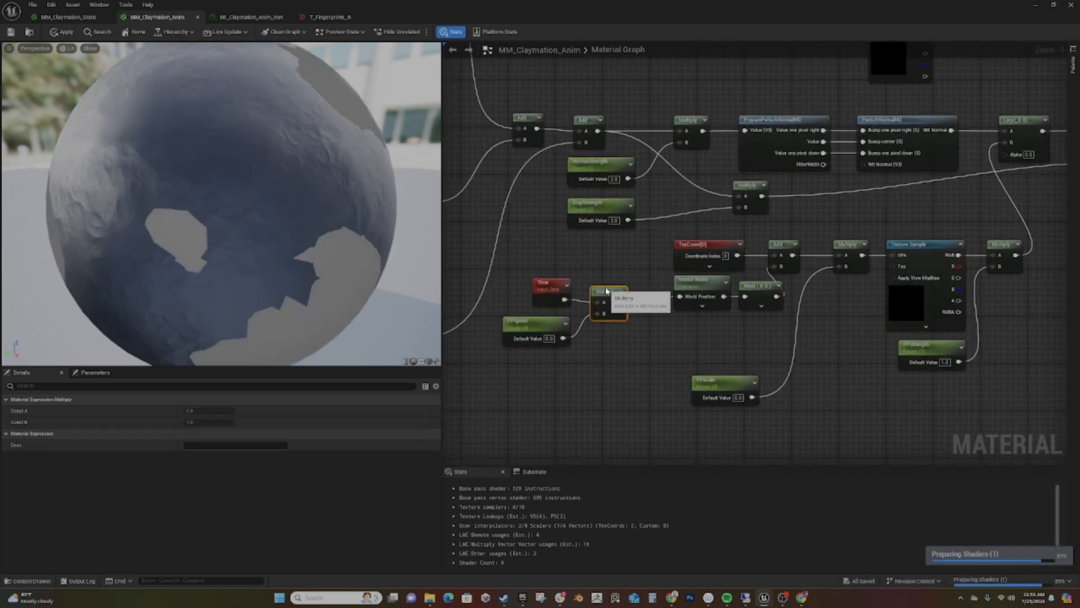
left_click_drag(724, 285, 695, 291)
left_click_drag(770, 287, 744, 293)
- Set FPScale's default value to 0.5 and move the node up just below the Mask
right_click_drag(763, 345, 702, 350)
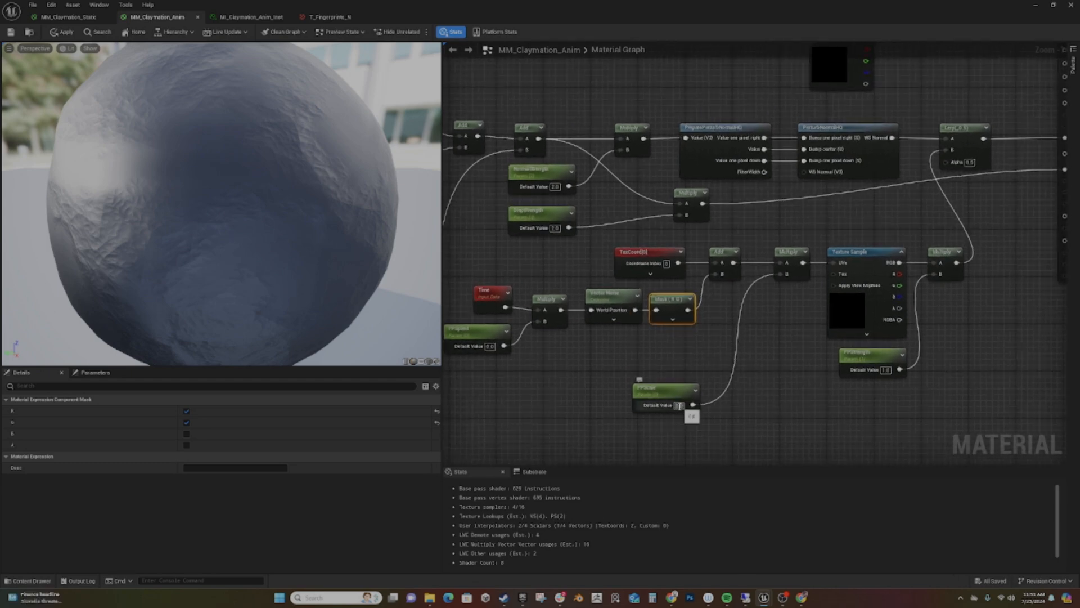
type("0.5")
key("Return")
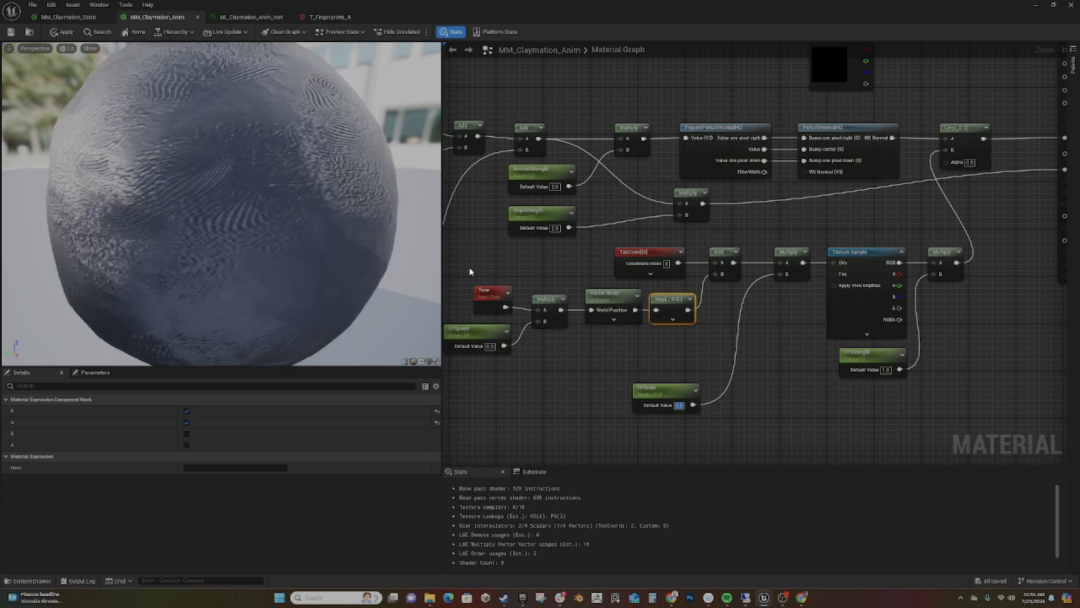
left_click_drag(661, 394, 653, 346)
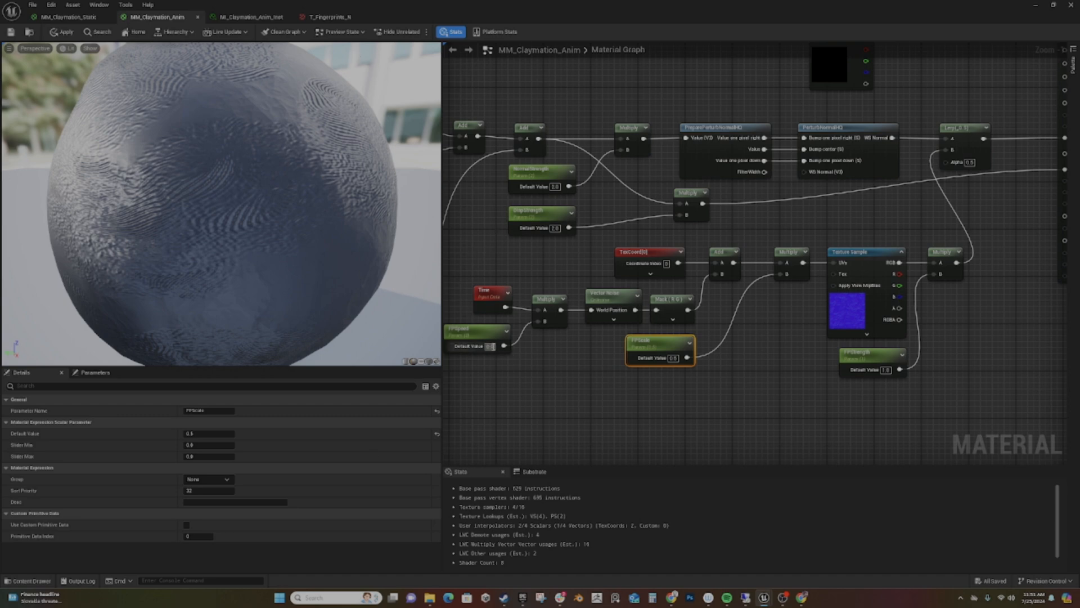
- Give FPSpeed a non-zero default value and apply the material changes
left_click(490, 346)
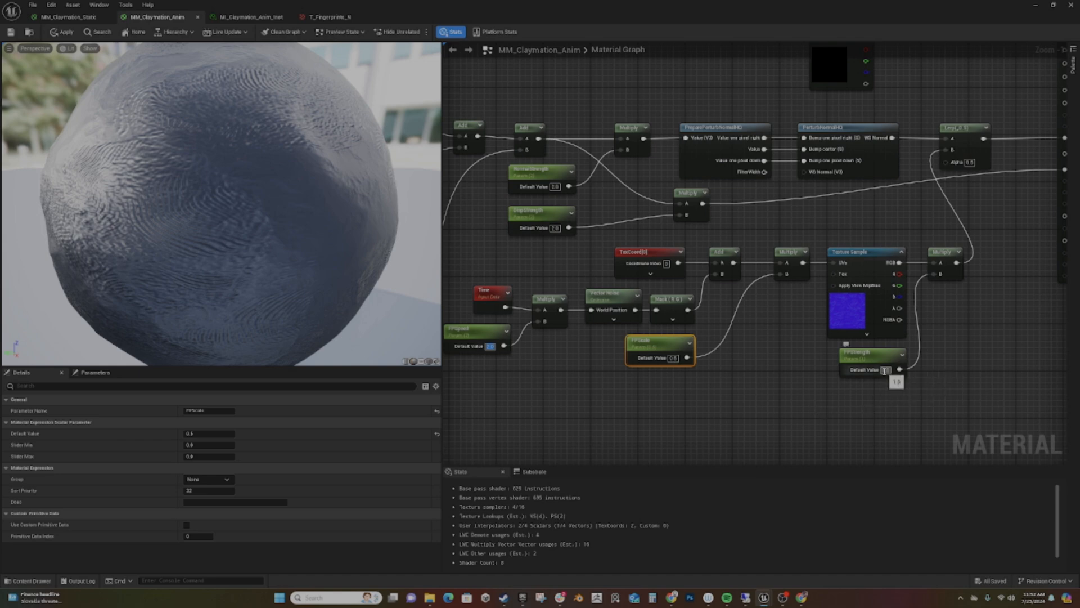
left_click(61, 33)
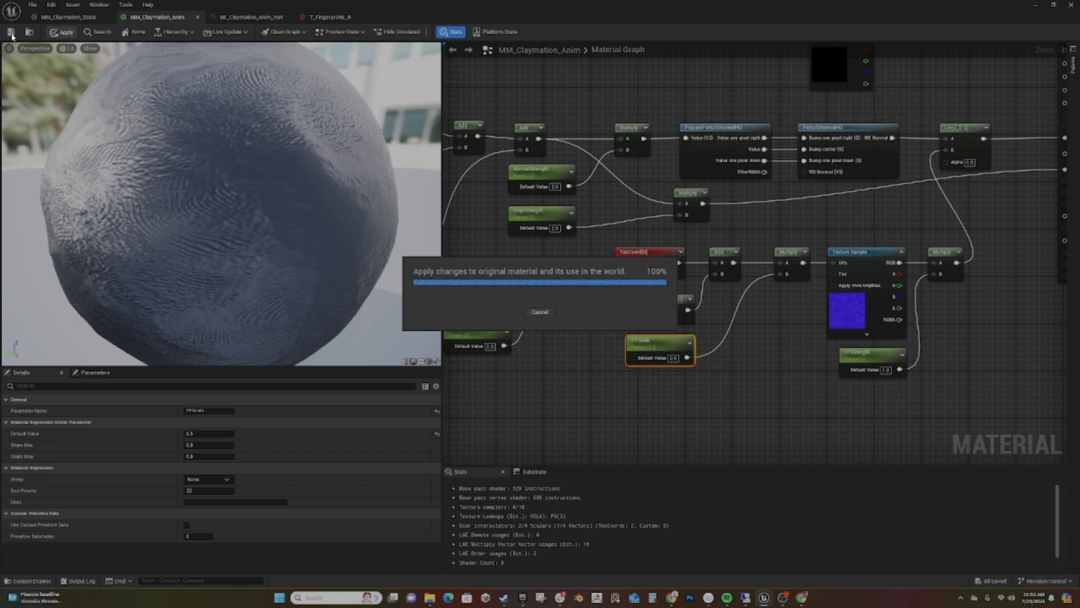
- Return to the Claymation level to look around the sphere, and view the clay character from different angles in the diner scene
left_click(1038, 5)
scroll(334, 332, "up", 5)
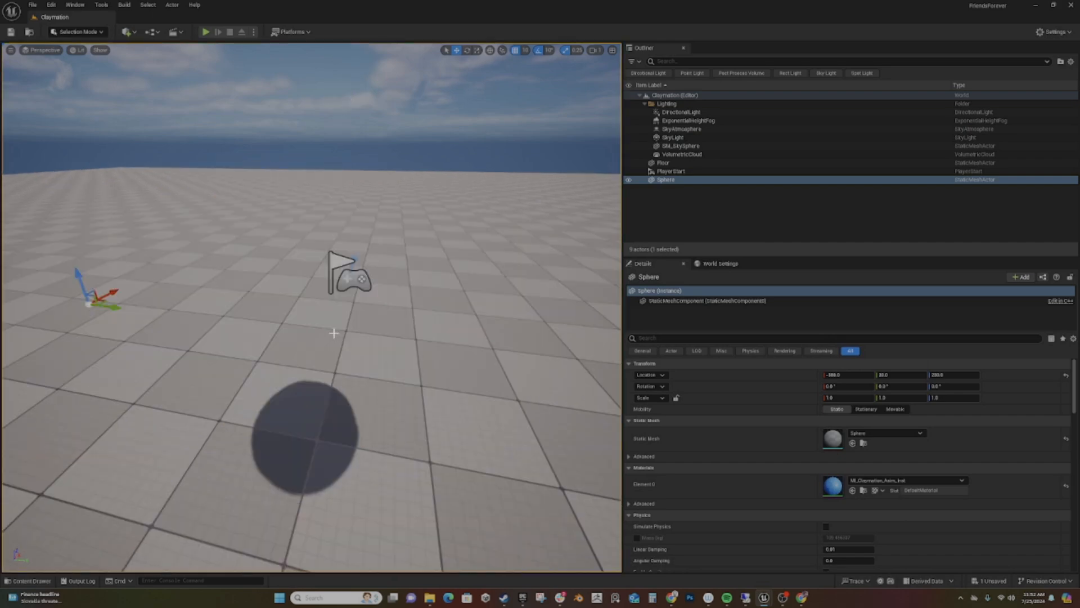
scroll(333, 333, "down", 4)
right_click_drag(333, 332, 291, 350)
key("s")
key("w")
key("s")
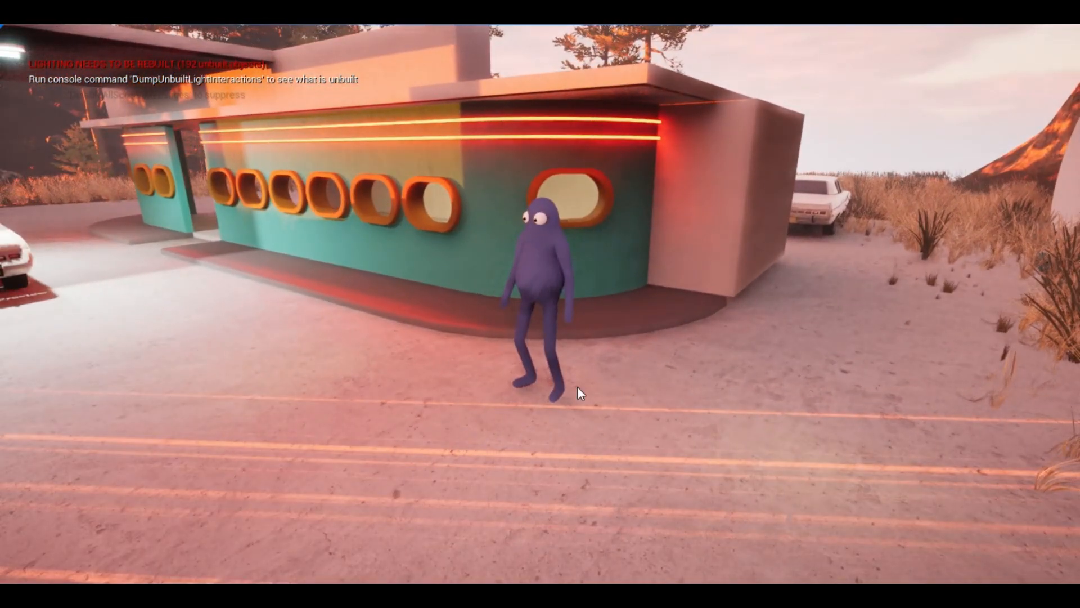
left_click_drag(577, 386, 533, 431)
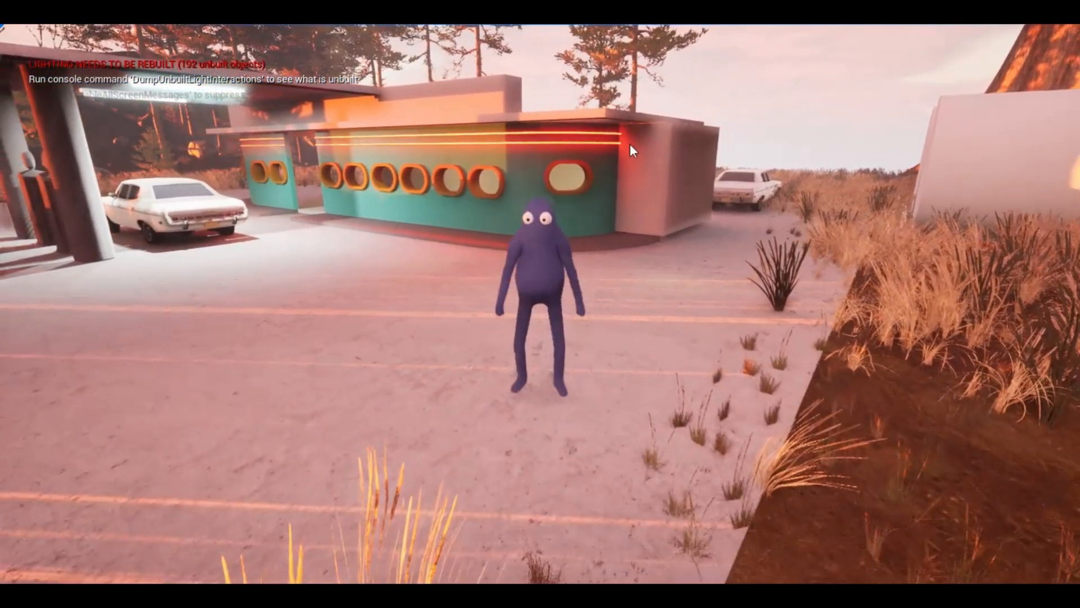